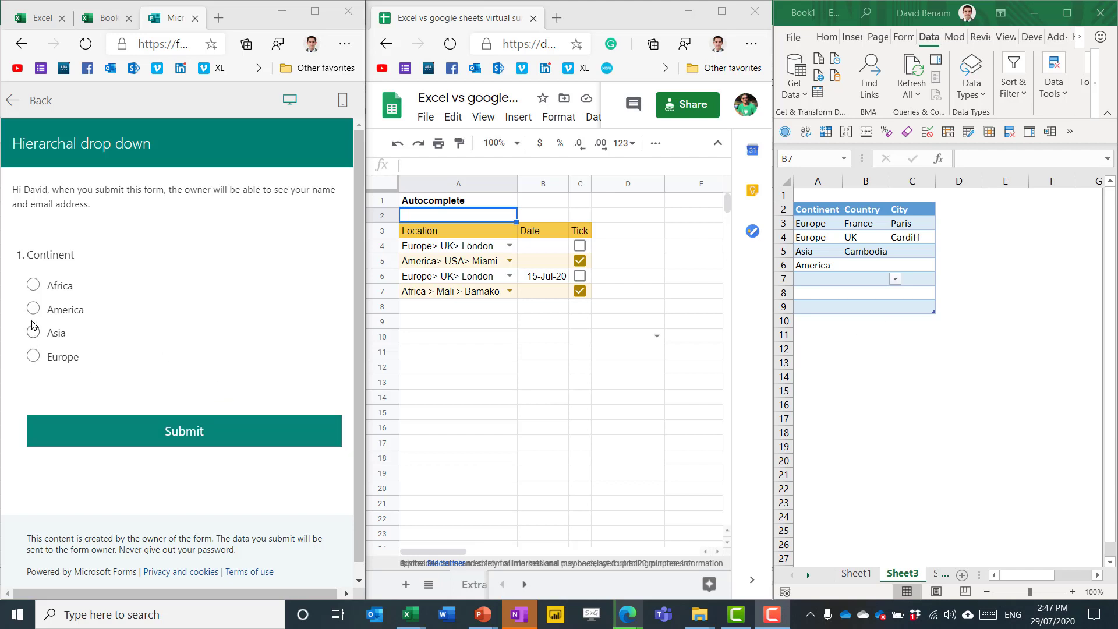
# - Answer America and Bahamas in the form, then enter Africa> Morocco> Tangier in Sheets cell A7
pyautogui.click(33, 309)
pyautogui.click(33, 452)
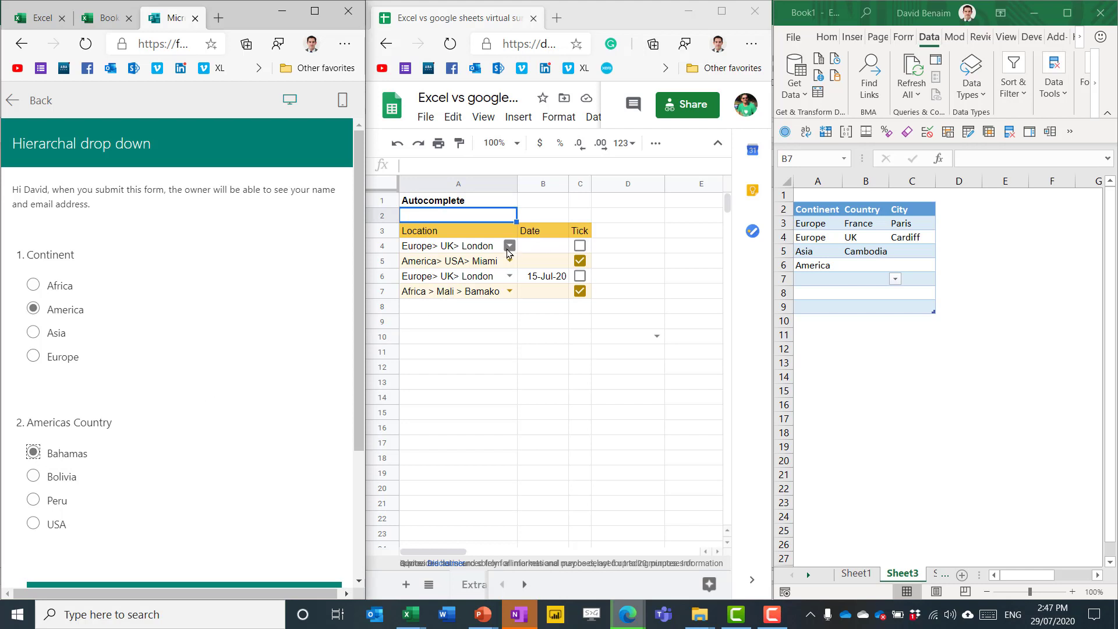
pyautogui.click(466, 291)
pyautogui.write('afr')
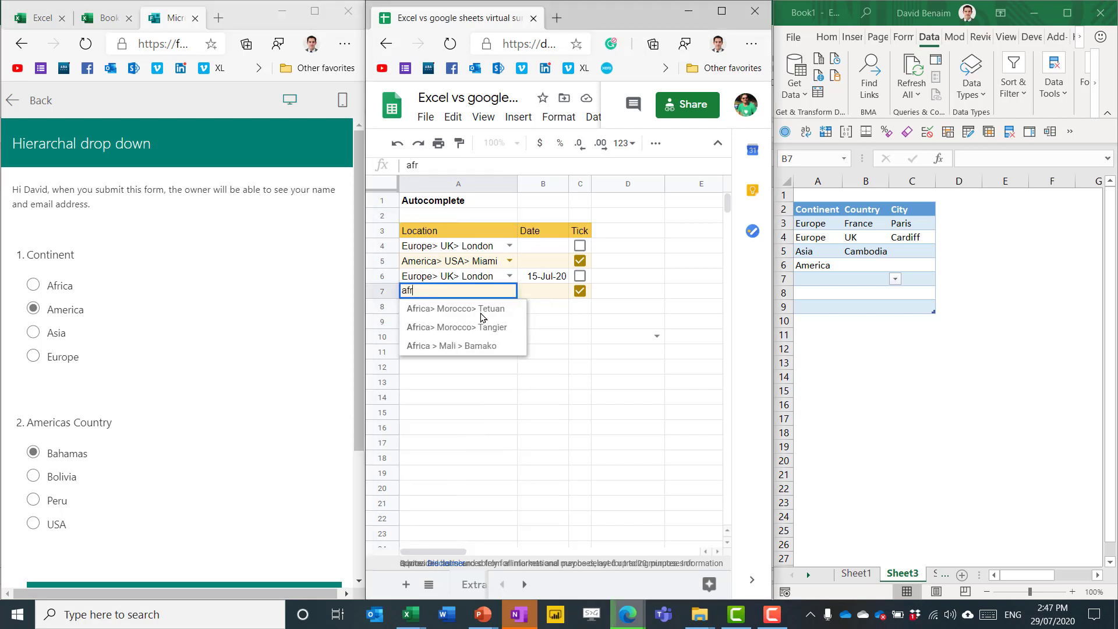
pyautogui.press('Down')
pyautogui.press('Return')
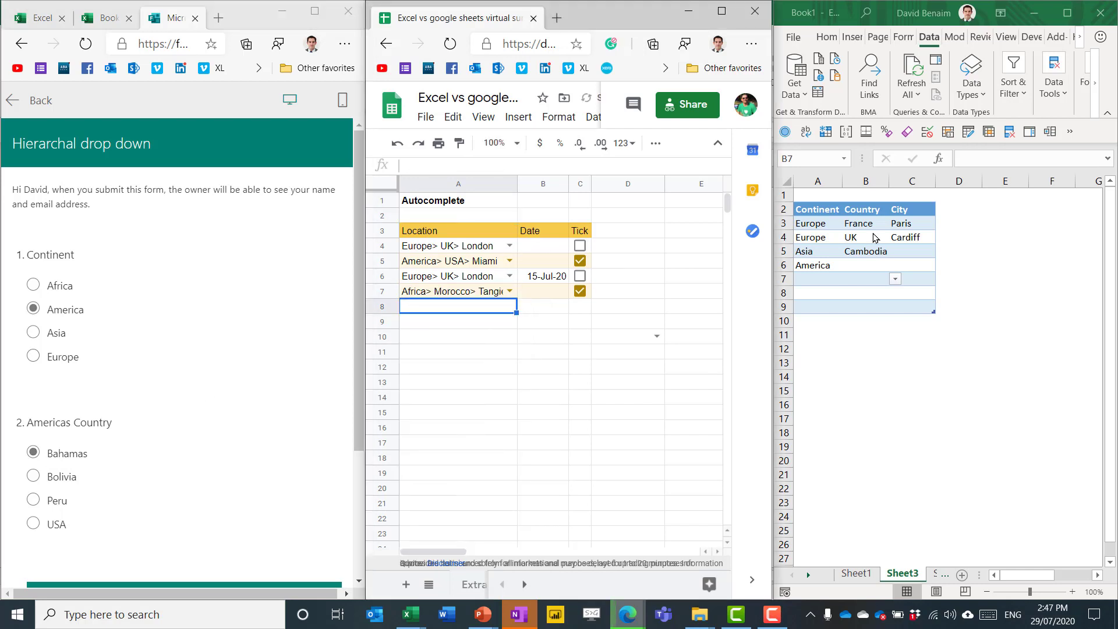
# - In the Excel workbook, choose Chile from the country dropdown in cell B6
pyautogui.click(846, 279)
pyautogui.click(862, 263)
pyautogui.hotkey('alt', 'Down')
pyautogui.press('Down')
pyautogui.press('Down')
pyautogui.press('Return')
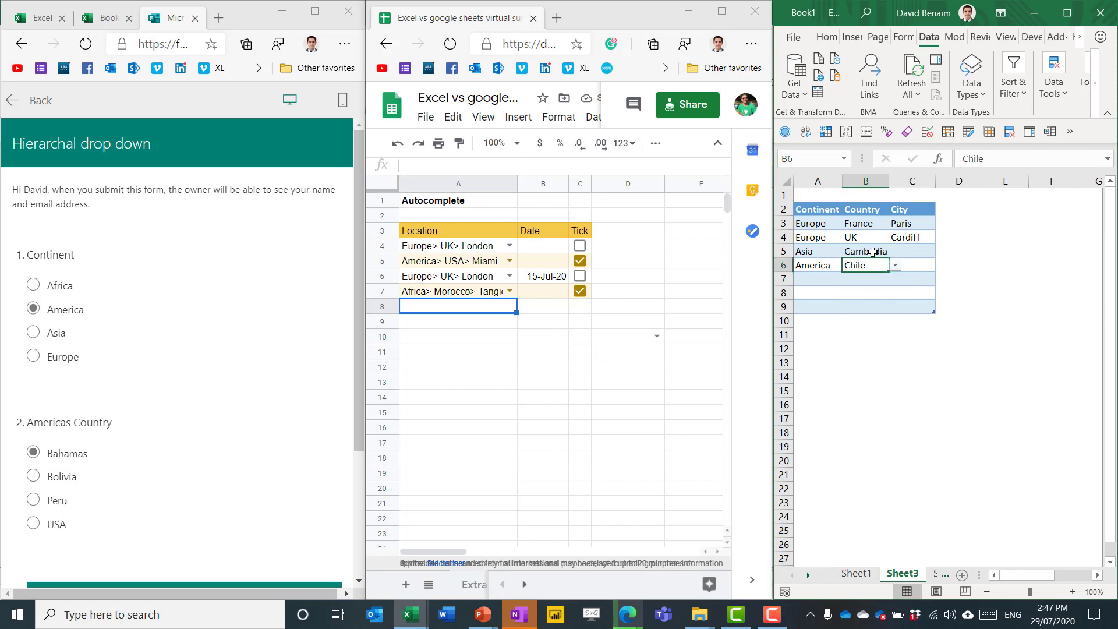
# - Replace Cambodia with Malaysia in cell B5 using the Asia country dropdown
pyautogui.click(872, 251)
pyautogui.click(895, 251)
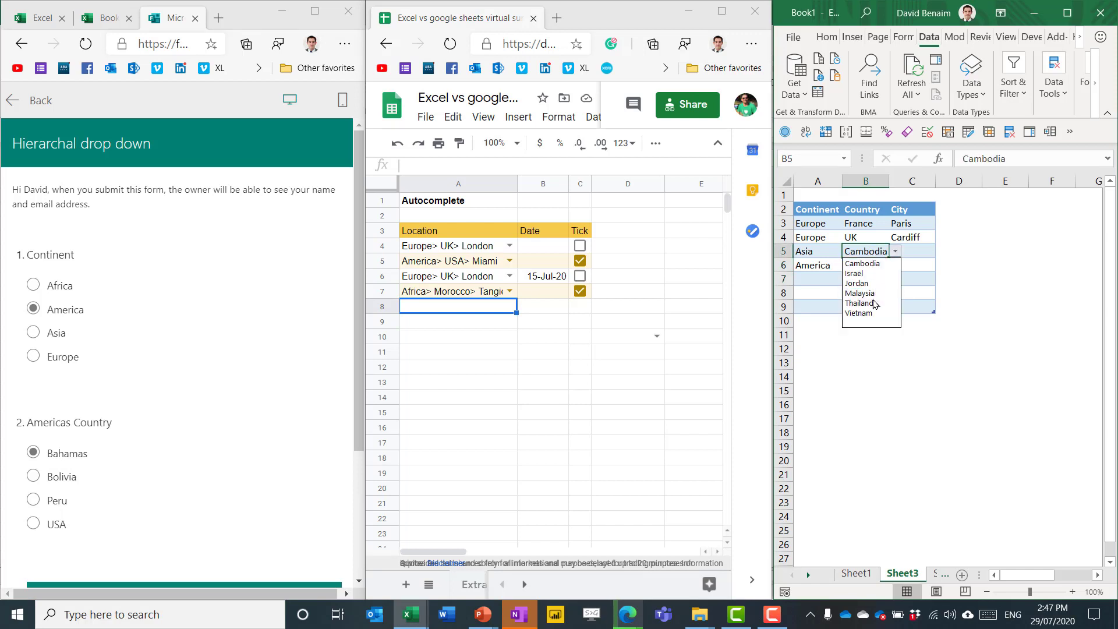
pyautogui.click(877, 294)
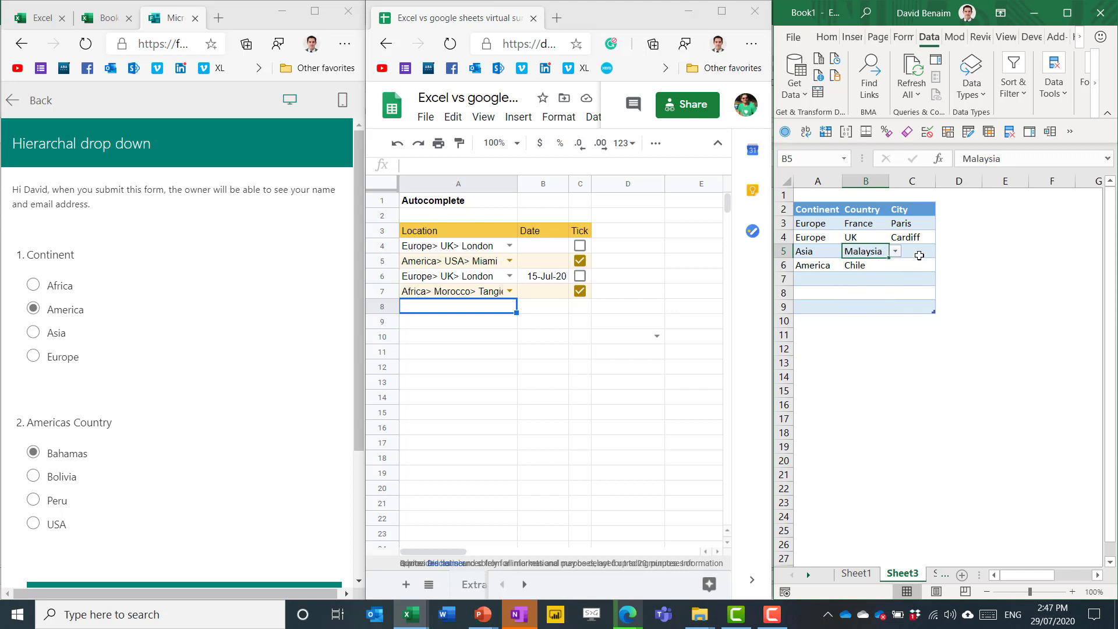
pyautogui.click(918, 253)
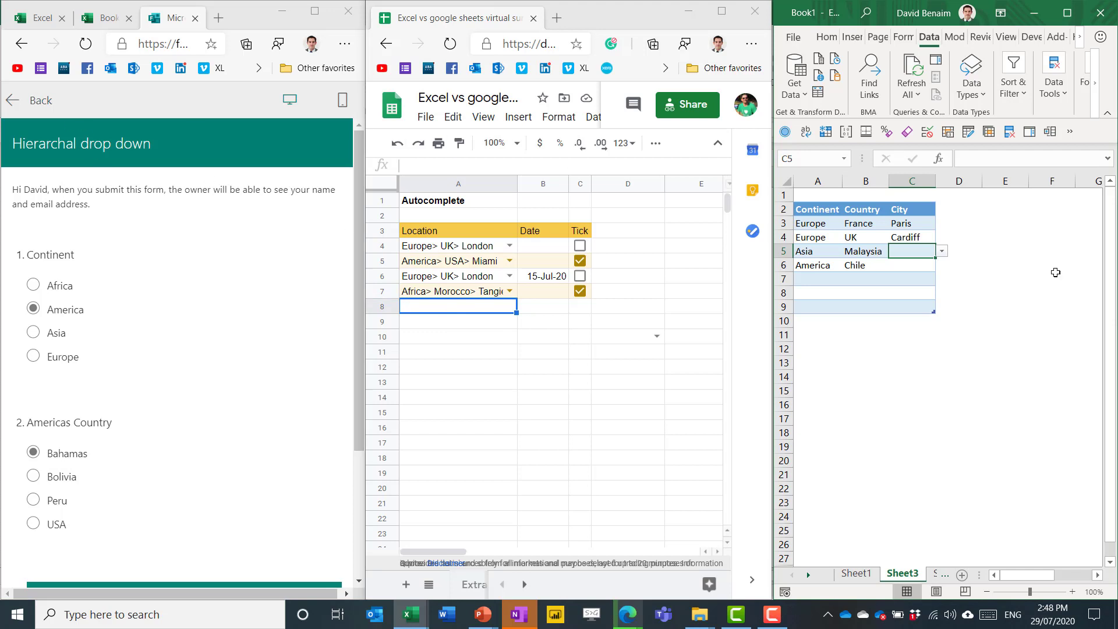
pyautogui.click(1014, 319)
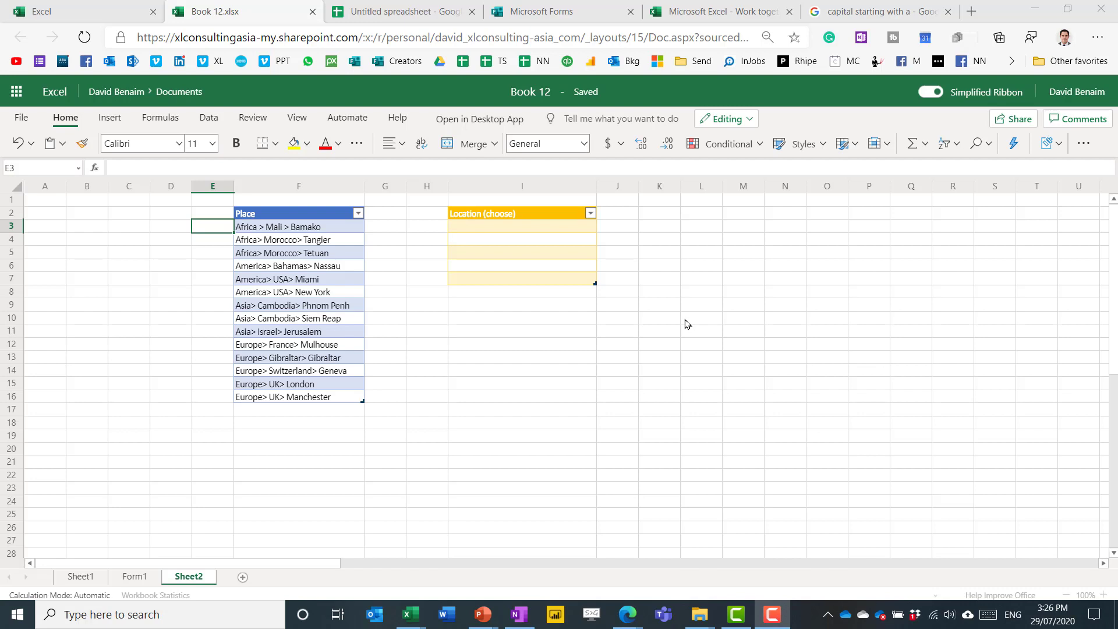
# - Give cells I3:I7 List data validation sourced from =$F$3:$F$18, and test the dropdown
pyautogui.click(322, 231)
pyautogui.click(489, 309)
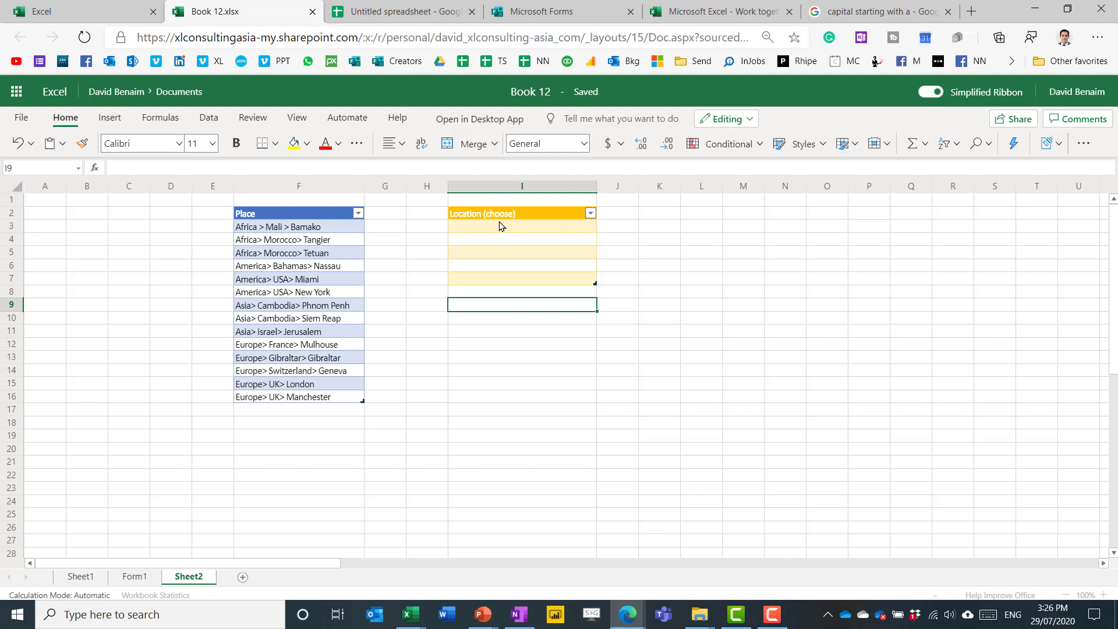
pyautogui.moveTo(504, 229); pyautogui.dragTo(505, 280)
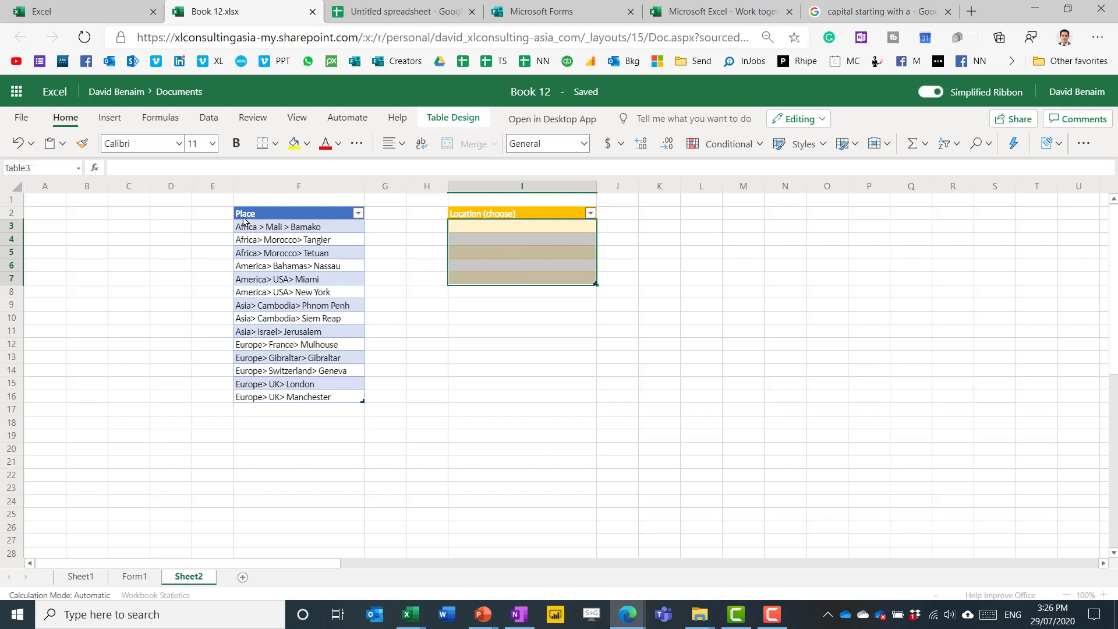
pyautogui.click(208, 118)
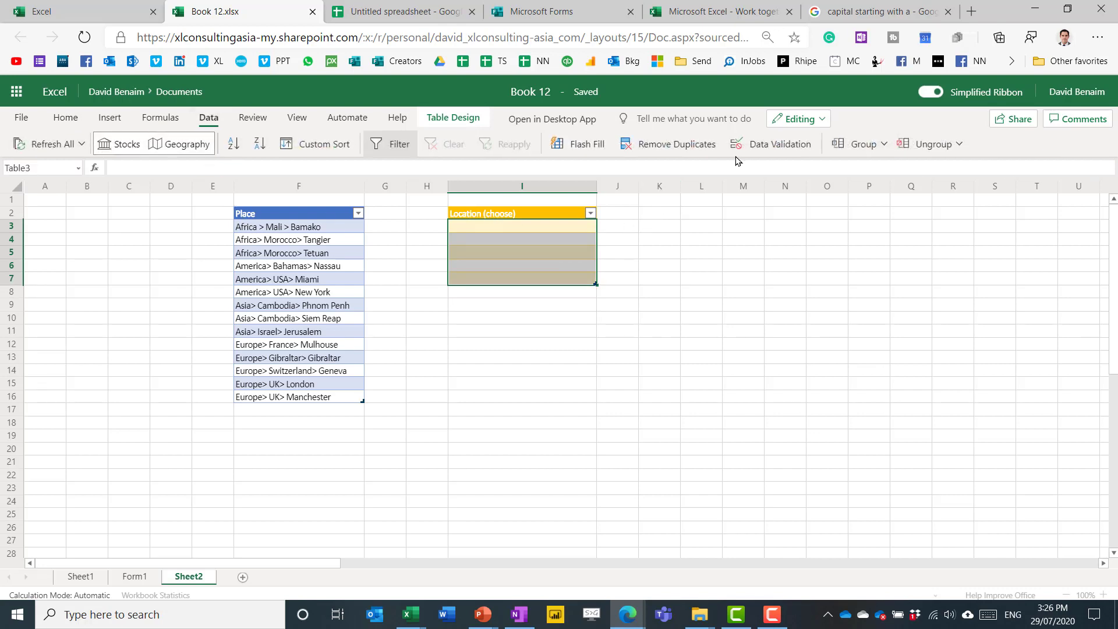
pyautogui.click(764, 146)
pyautogui.click(645, 289)
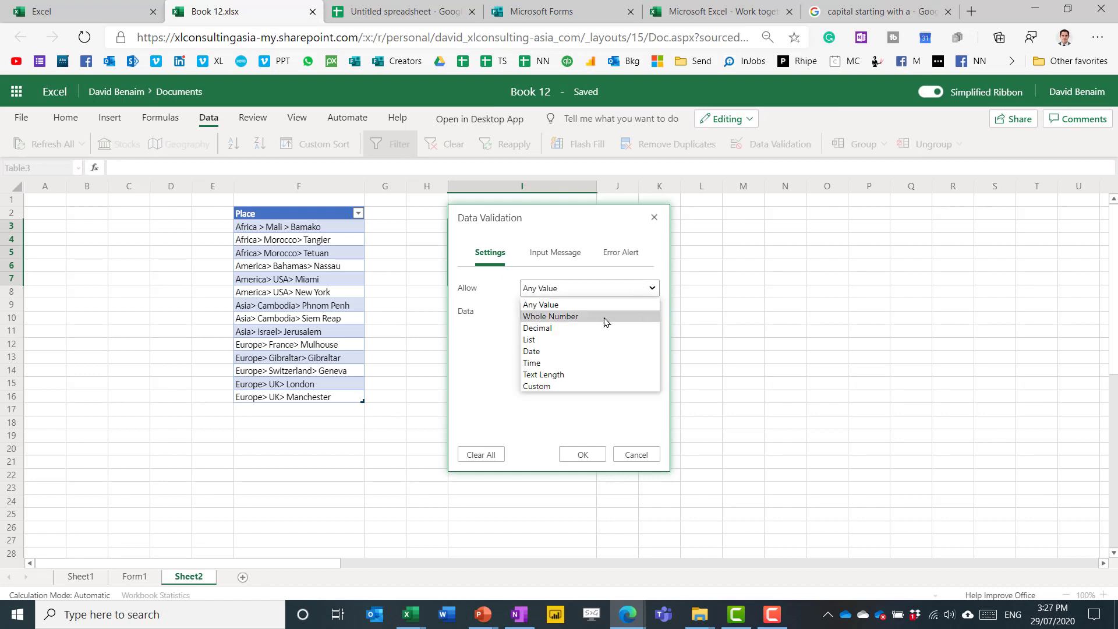
pyautogui.click(629, 342)
pyautogui.click(615, 332)
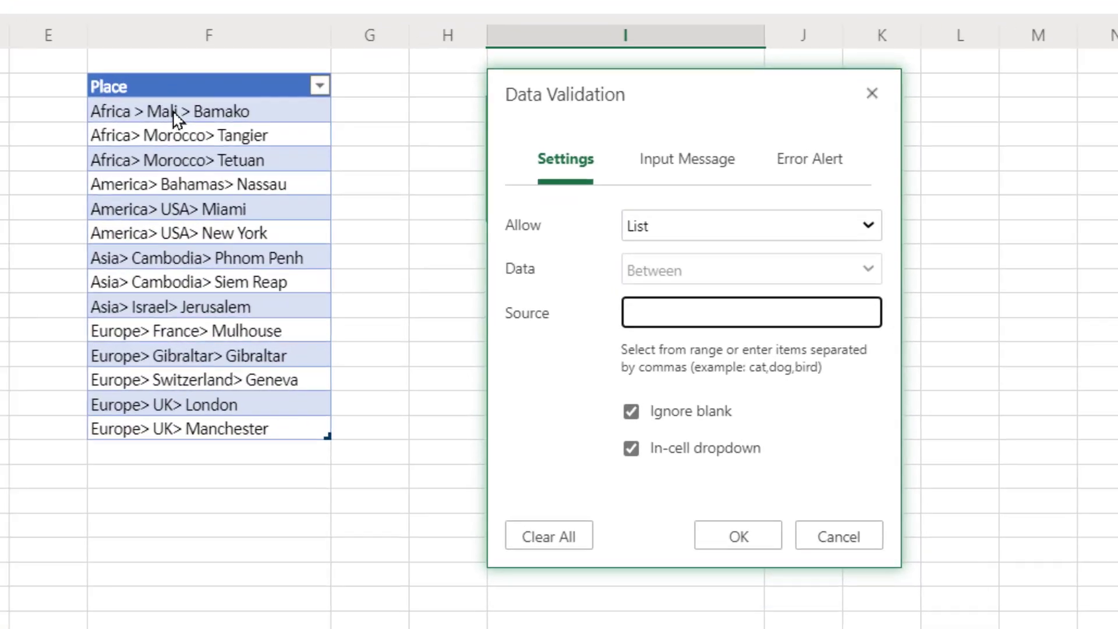
pyautogui.moveTo(261, 212); pyautogui.dragTo(280, 436)
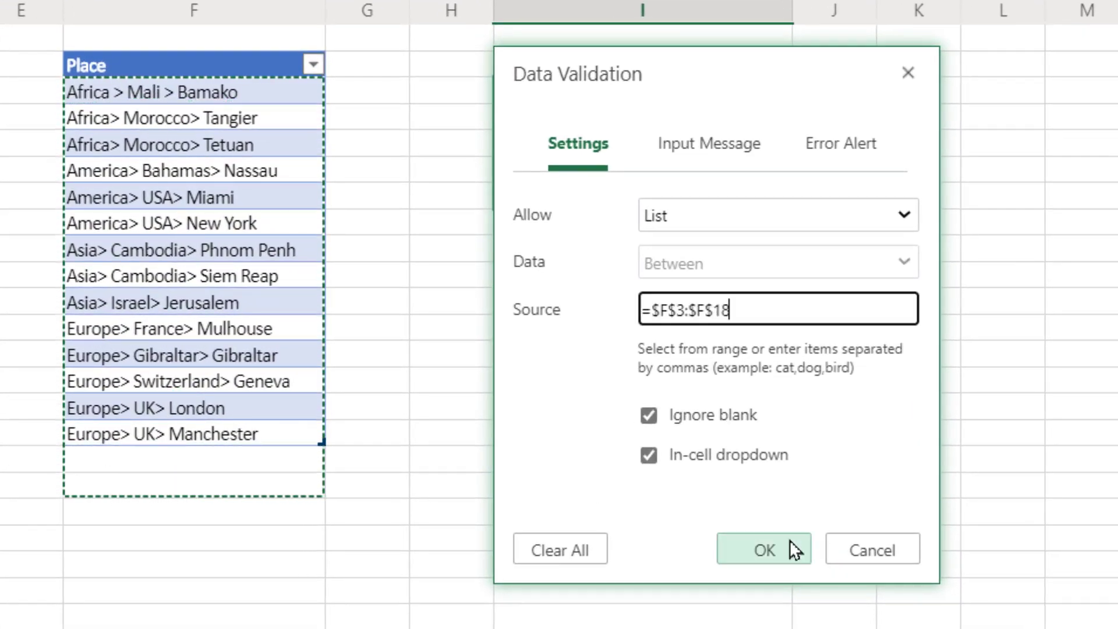
pyautogui.click(761, 552)
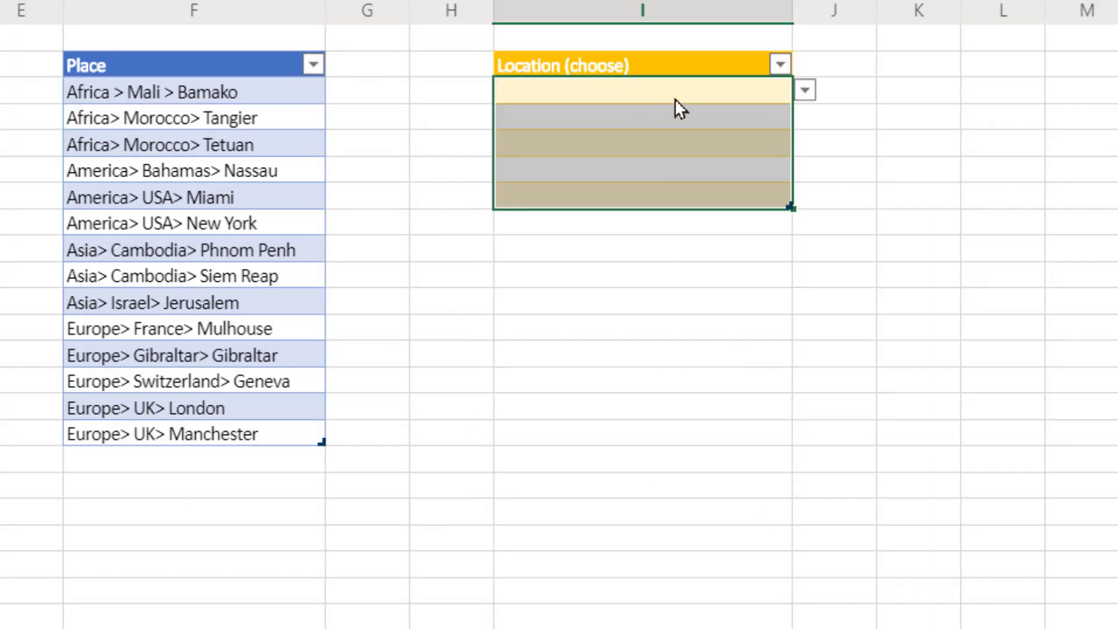
pyautogui.click(805, 91)
pyautogui.click(806, 92)
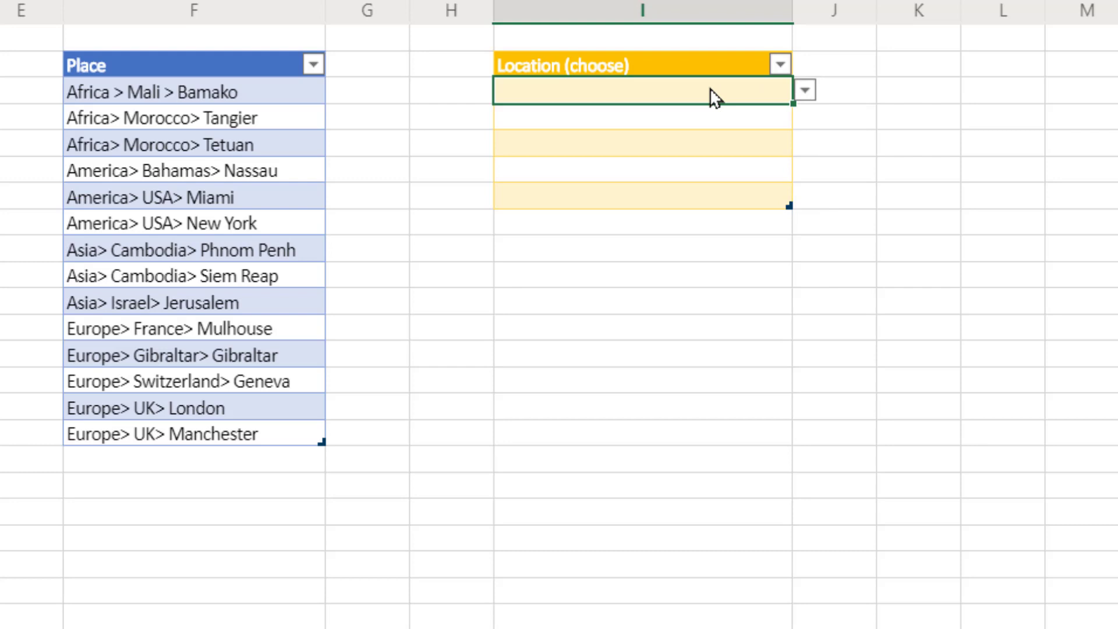
# - Enter Africa> Morocco> Tangier in the first Location cell by typing 'af' and picking the suggestion
pyautogui.write('af')
pyautogui.press('Down')
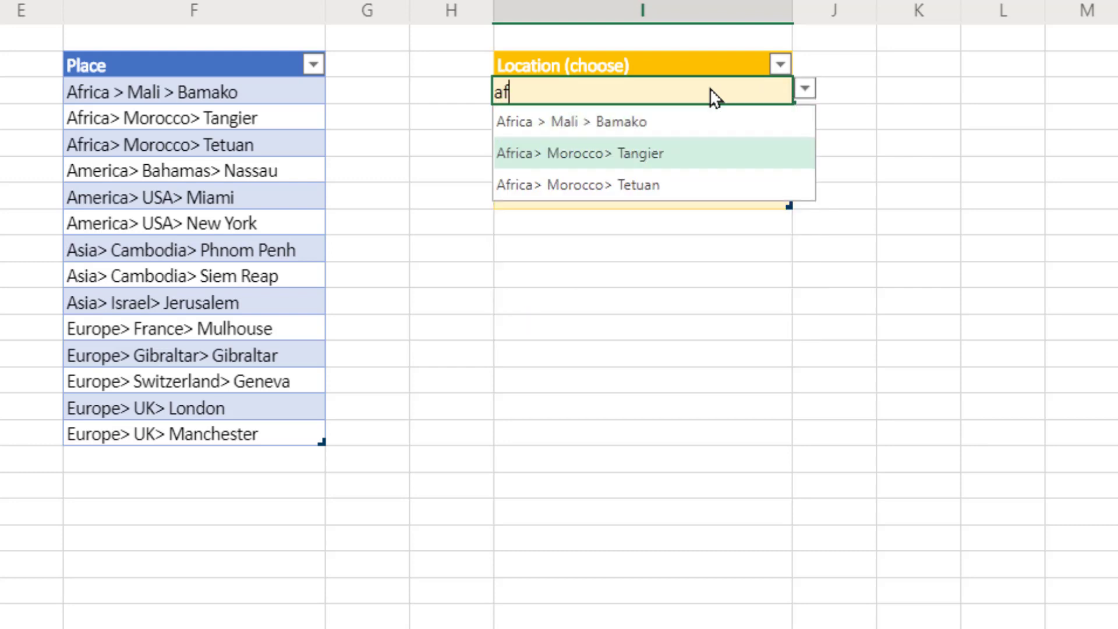
pyautogui.press('Return')
pyautogui.press('Return')
pyautogui.write('m')
pyautogui.press('BackSpace')
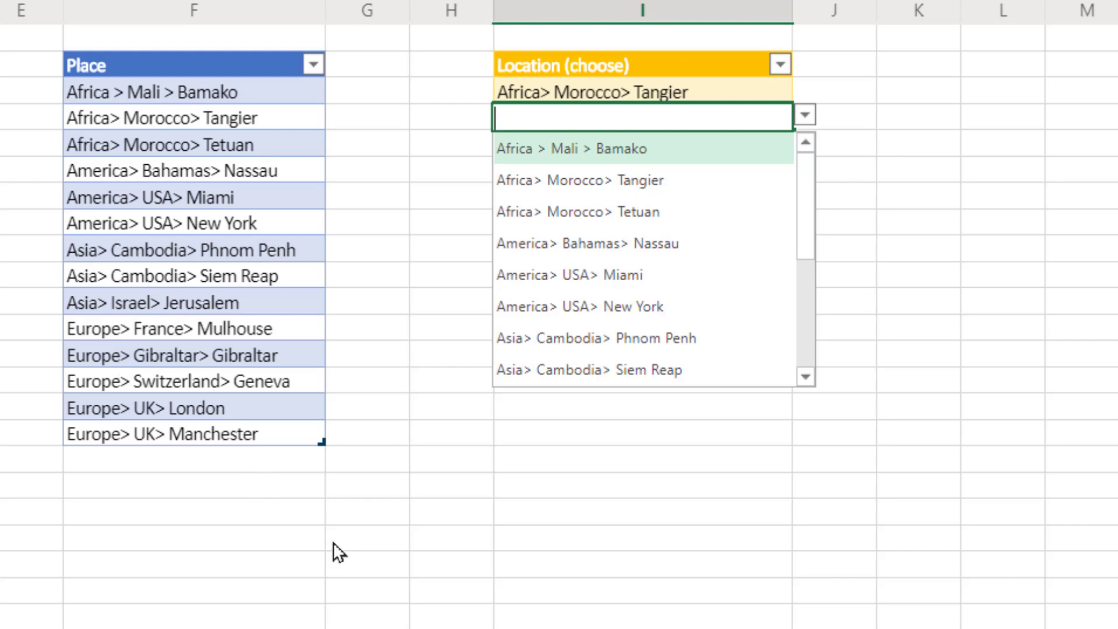
pyautogui.write('u')
pyautogui.press('BackSpace')
pyautogui.press('Escape')
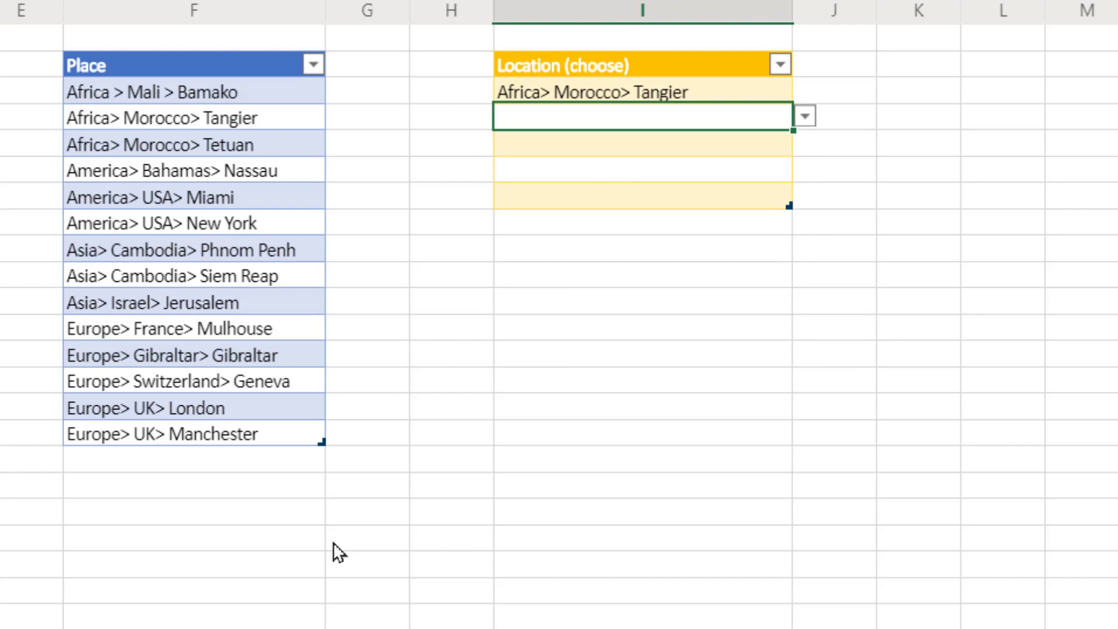
# - Enter Europe> Switzerland> Geneva in the next Location cell via 'eu', then select the Sheets Location column
pyautogui.write('eu')
pyautogui.press('Down')
pyautogui.press('Down')
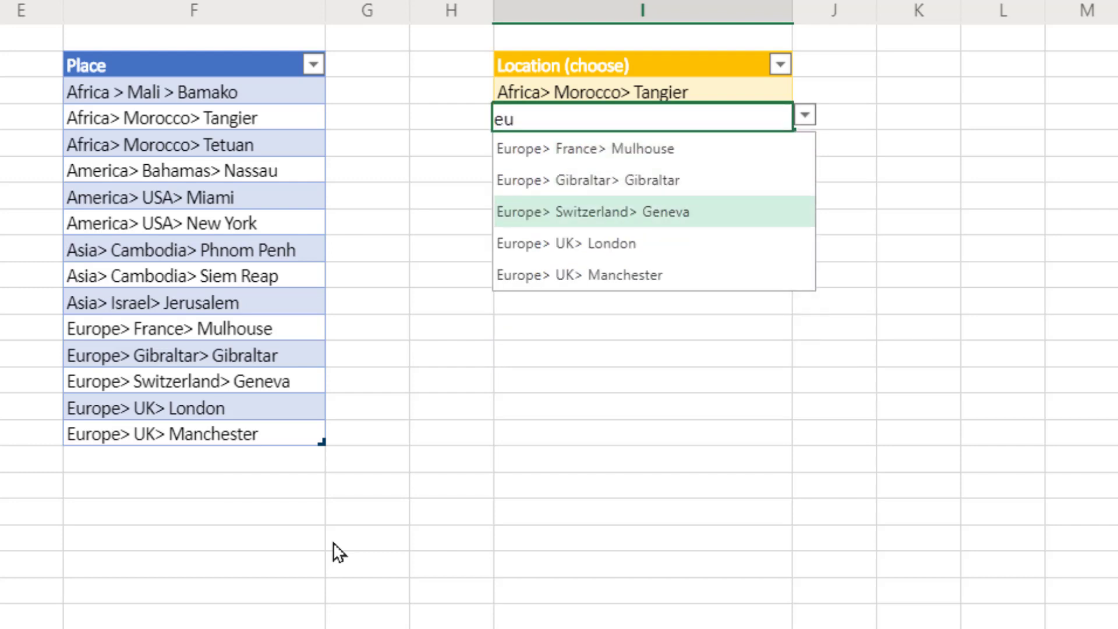
pyautogui.press('Return')
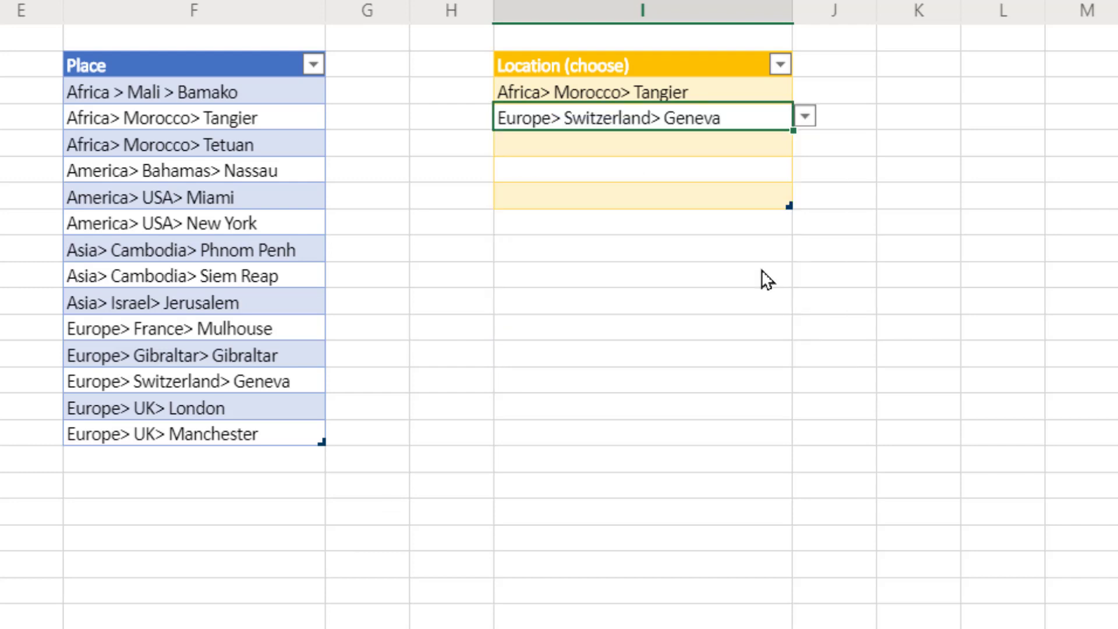
pyautogui.click(636, 149)
pyautogui.click(653, 170)
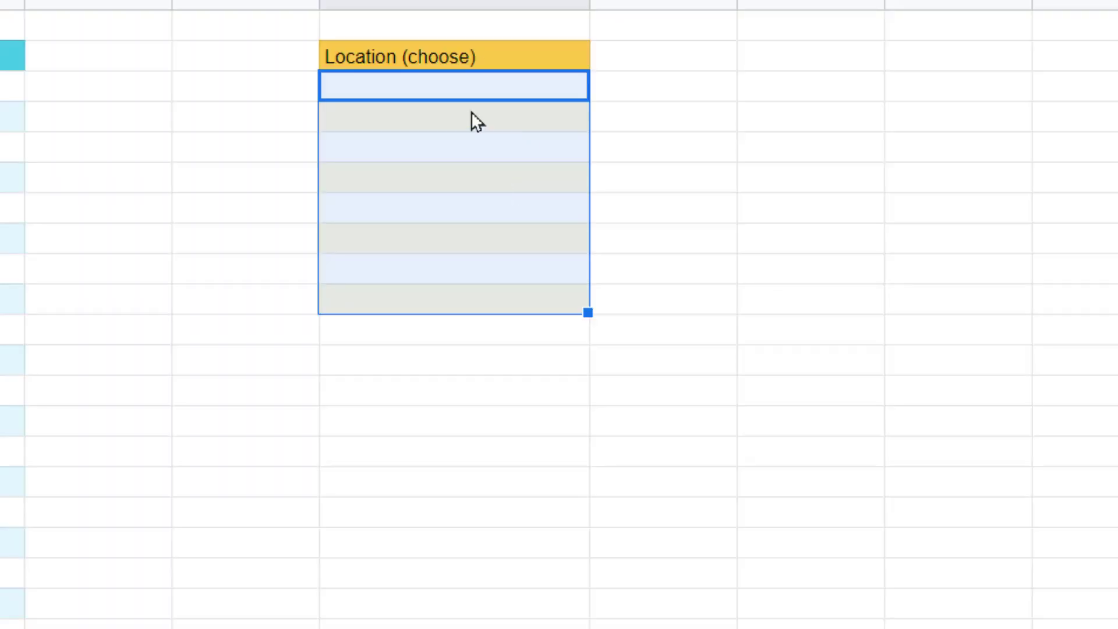
pyautogui.click(471, 116)
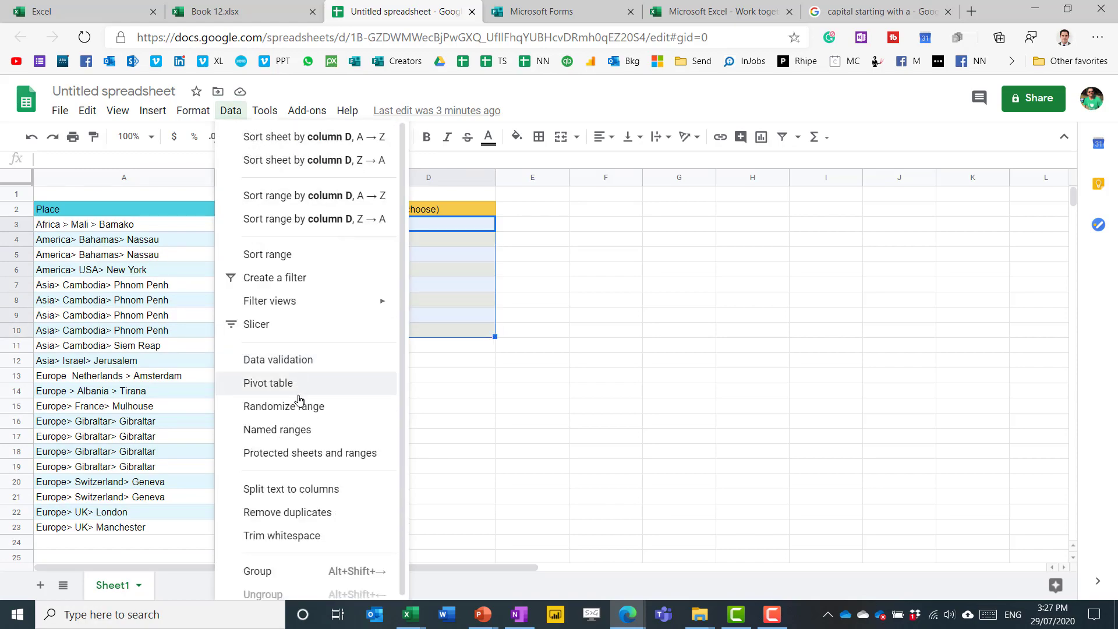
# - Give D3:D10 list-from-range validation on A3:A64 that rejects invalid input
pyautogui.click(296, 360)
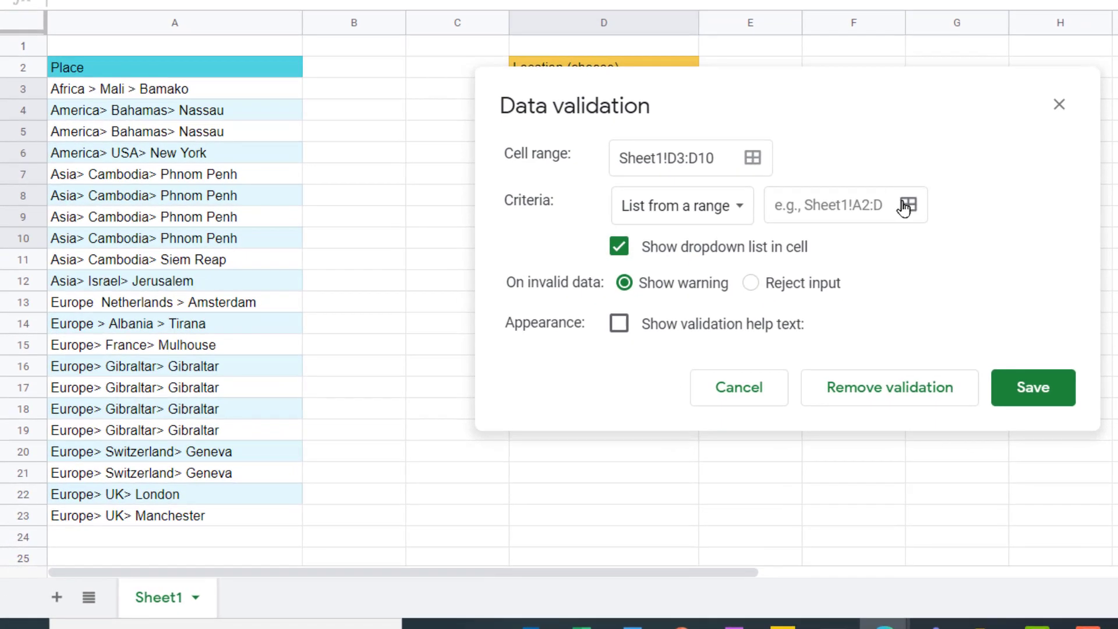
pyautogui.click(646, 304)
pyautogui.moveTo(180, 90); pyautogui.dragTo(158, 559)
pyautogui.click(788, 232)
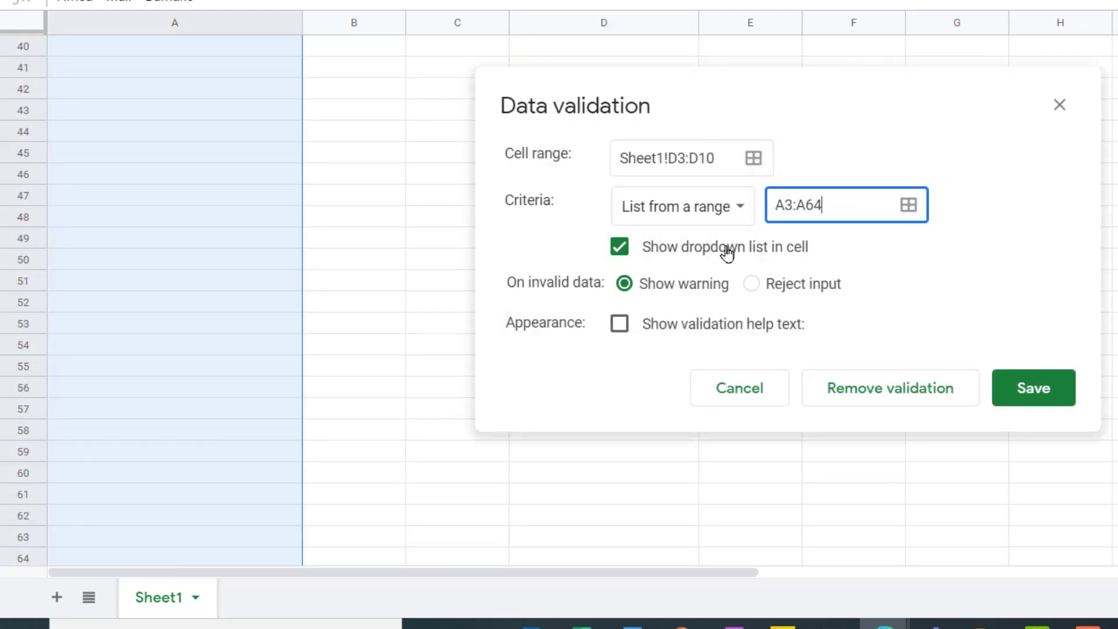
pyautogui.click(751, 284)
pyautogui.click(1023, 389)
pyautogui.scroll(7, 592, 191)
pyautogui.scroll(6, 587, 175)
pyautogui.click(596, 95)
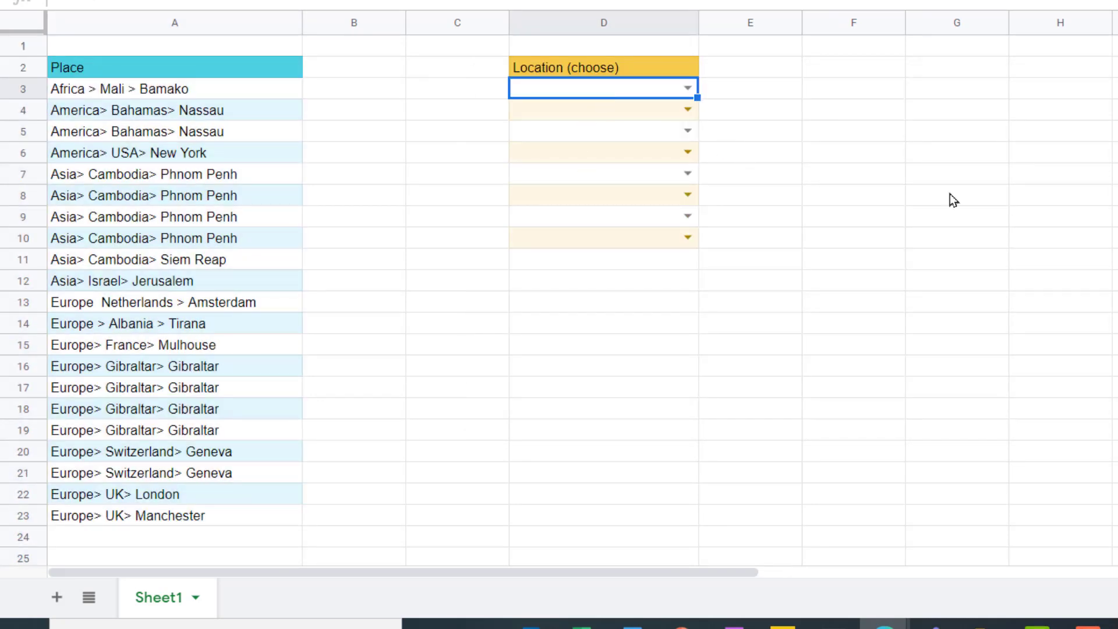
# - Put Europe Netherlands > Amsterdam in D3 by filtering the suggestions
pyautogui.write('eu')
pyautogui.press('Down')
pyautogui.press('Down')
pyautogui.press('Down')
pyautogui.press('Down')
pyautogui.press('Down')
pyautogui.press('Down')
pyautogui.press('Up')
pyautogui.press('Up')
pyautogui.press('Escape')
pyautogui.write('a')
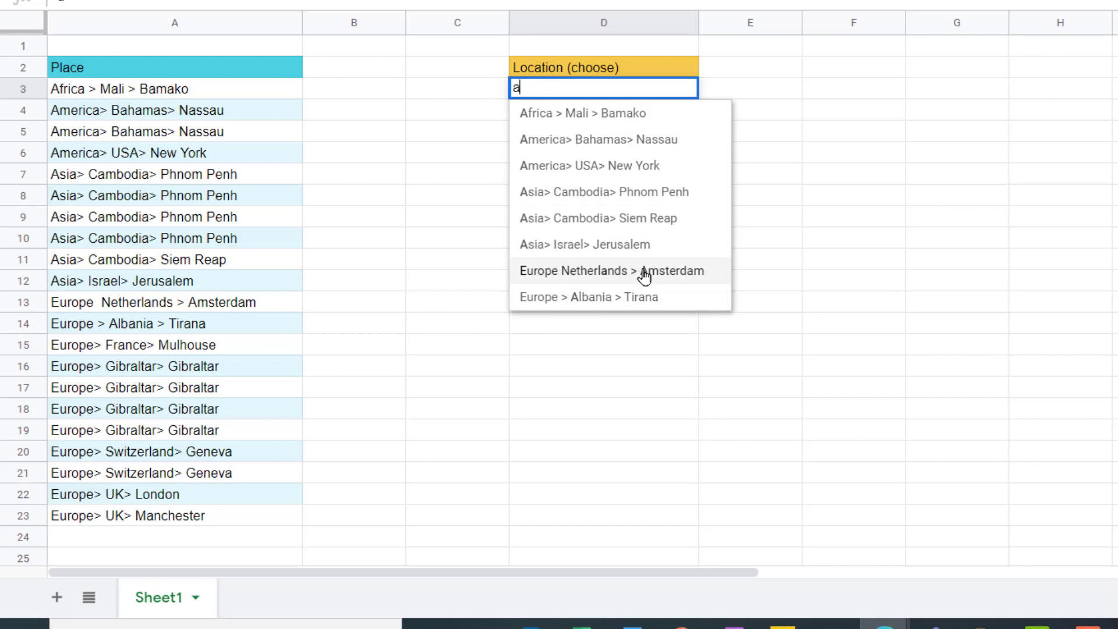
pyautogui.write('m')
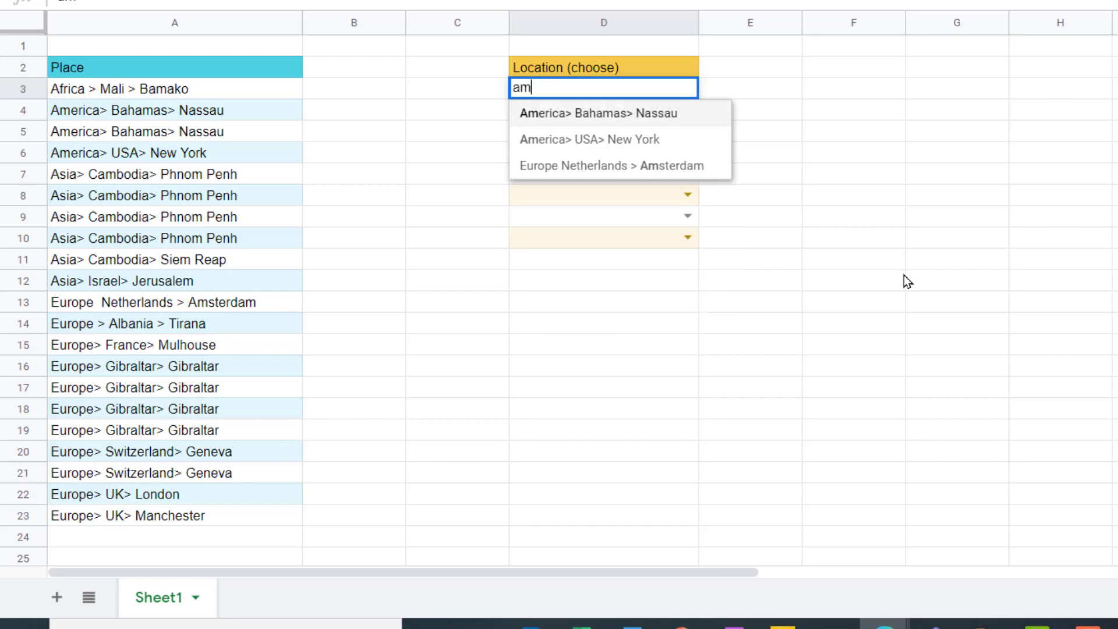
pyautogui.press('Down')
pyautogui.press('Down')
pyautogui.press('Down')
pyautogui.press('Up')
pyautogui.press('Up')
pyautogui.press('Up')
pyautogui.press('Up')
pyautogui.press('Return')
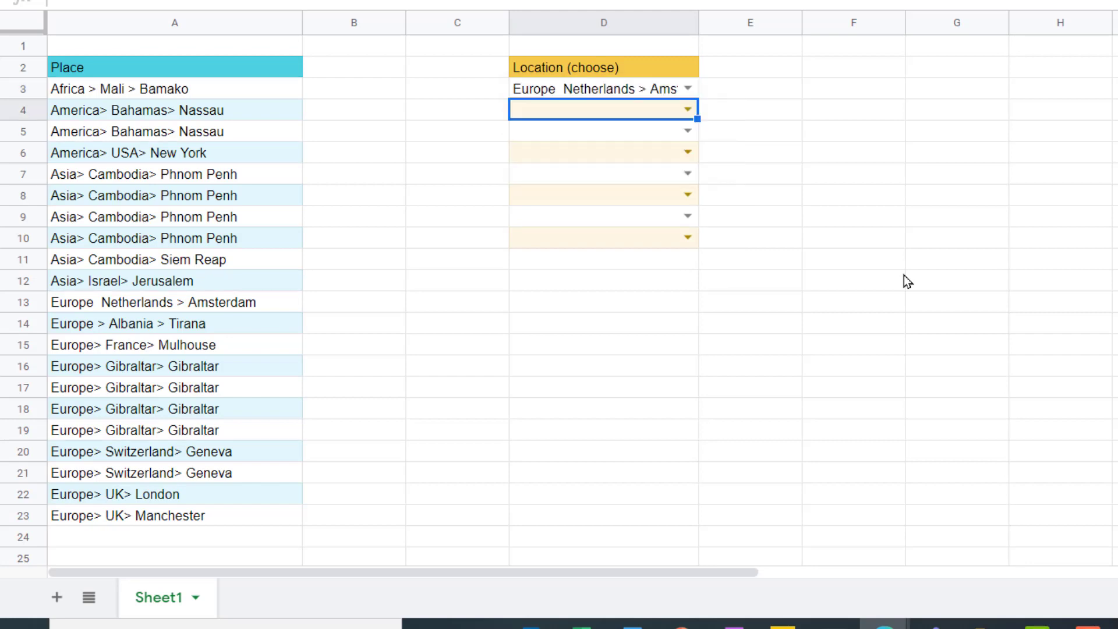
# - Enter Europe> UK> Manchester in D4 by typing 'man', then widen column D
pyautogui.press('Return')
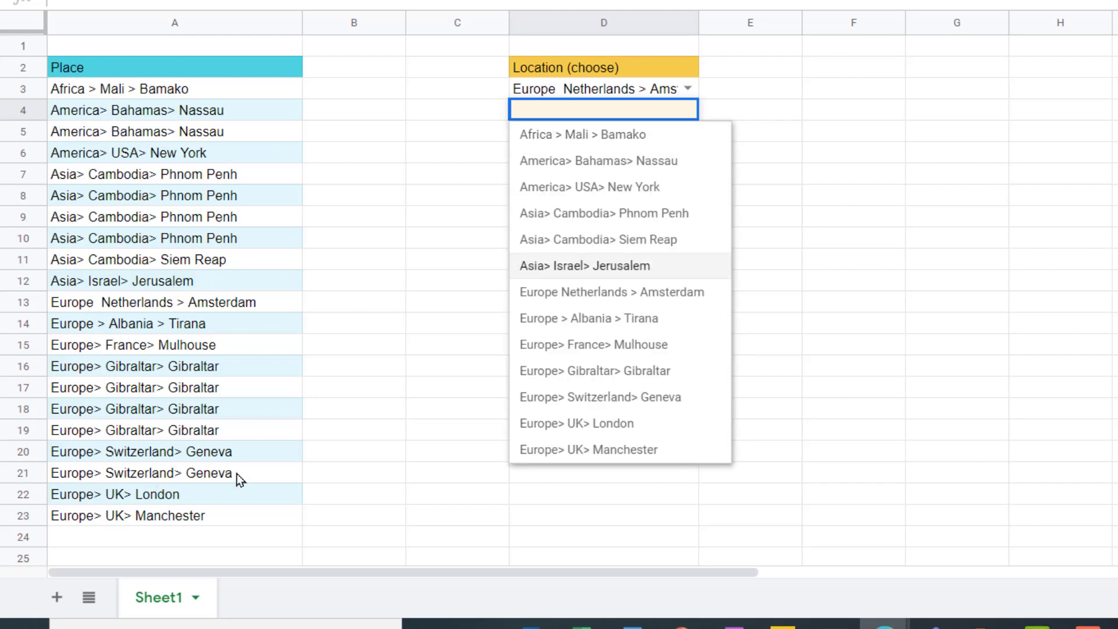
pyautogui.write('man')
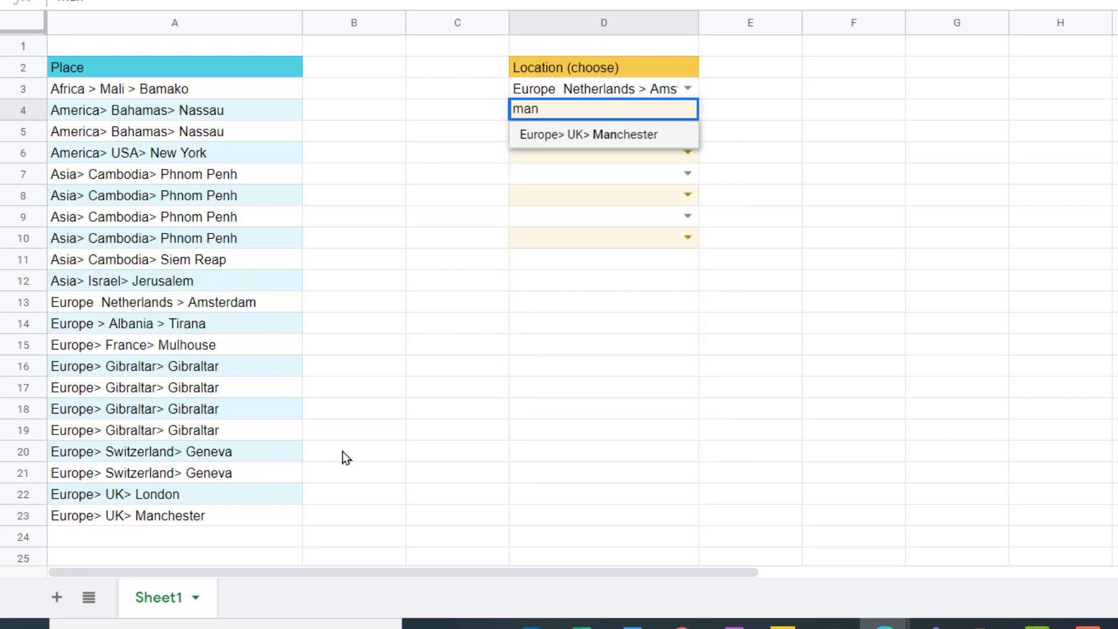
pyautogui.press('Return')
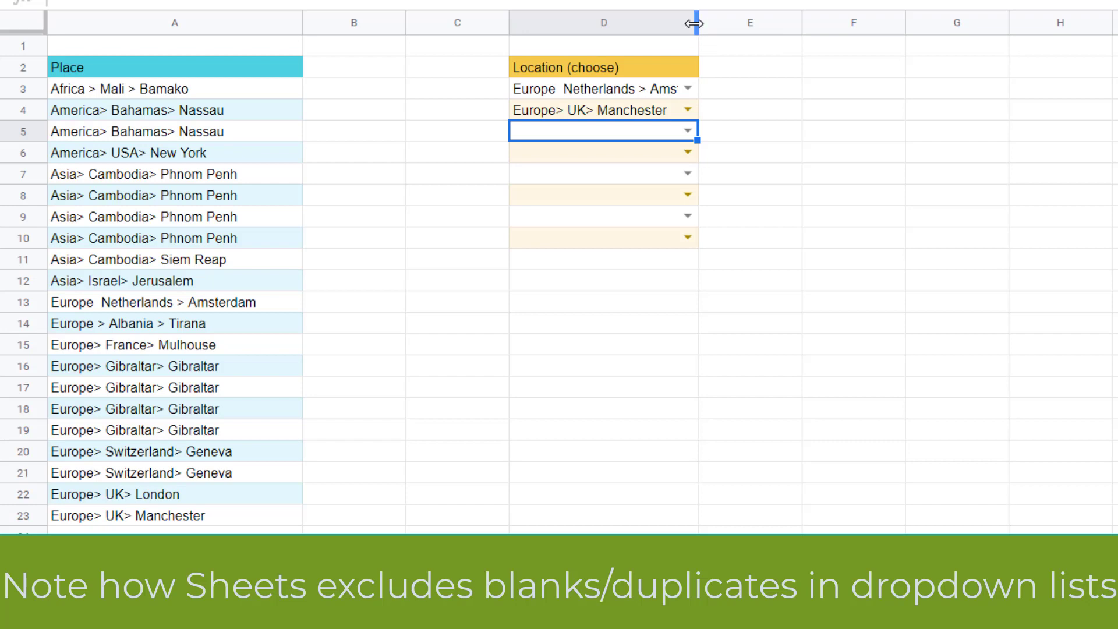
pyautogui.moveTo(701, 25); pyautogui.dragTo(722, 25)
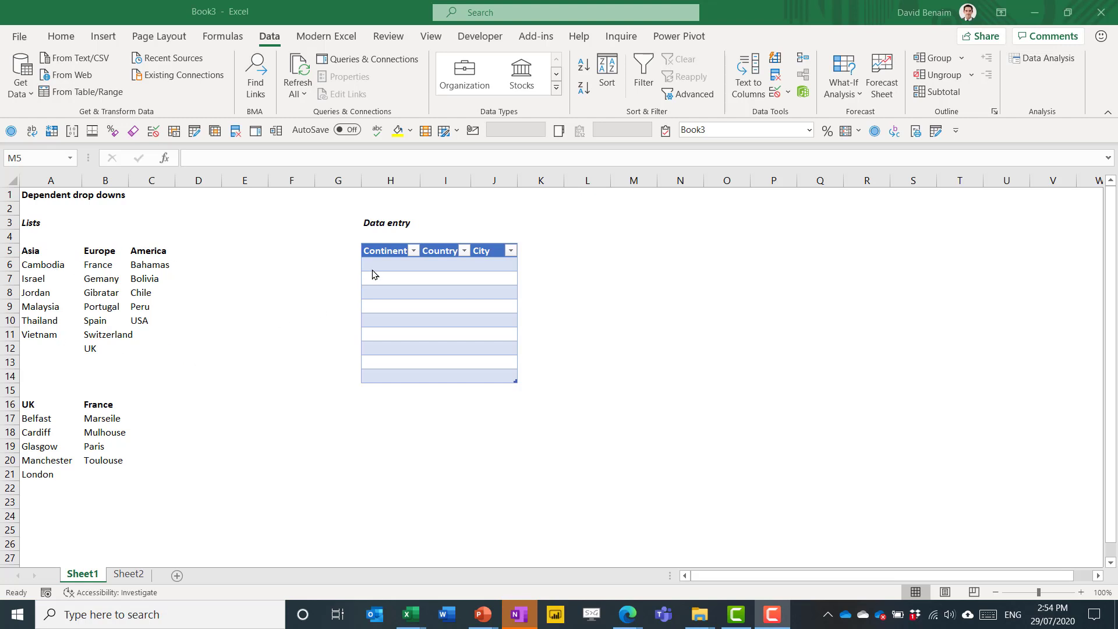
# - Turn off the filter arrows on the Continent/Country/City table with Ctrl+Shift+L
pyautogui.click(396, 261)
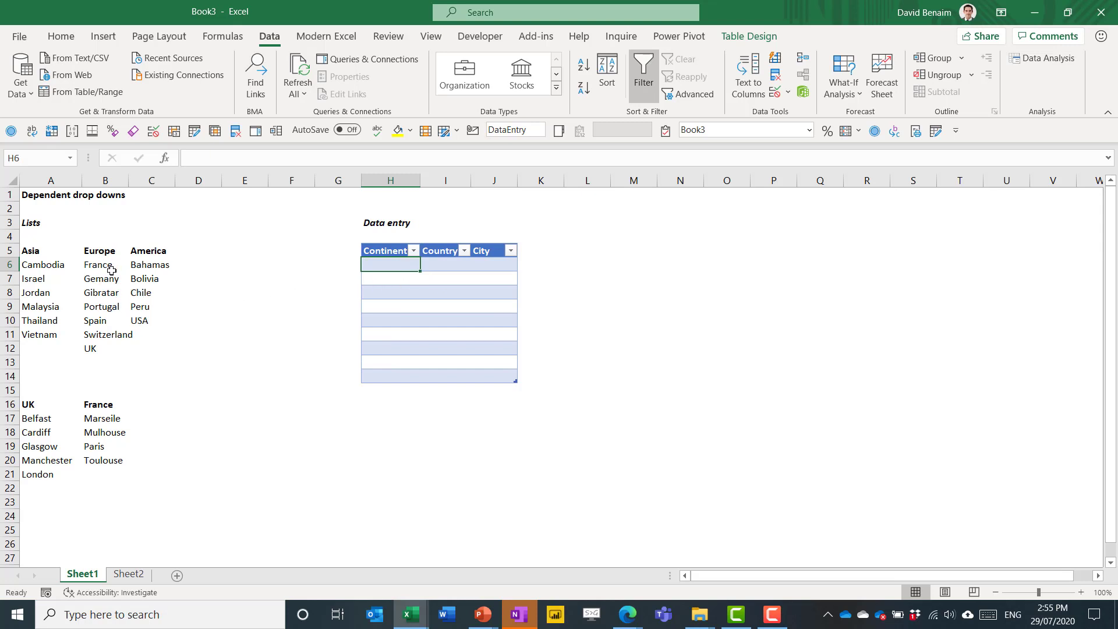
pyautogui.click(448, 265)
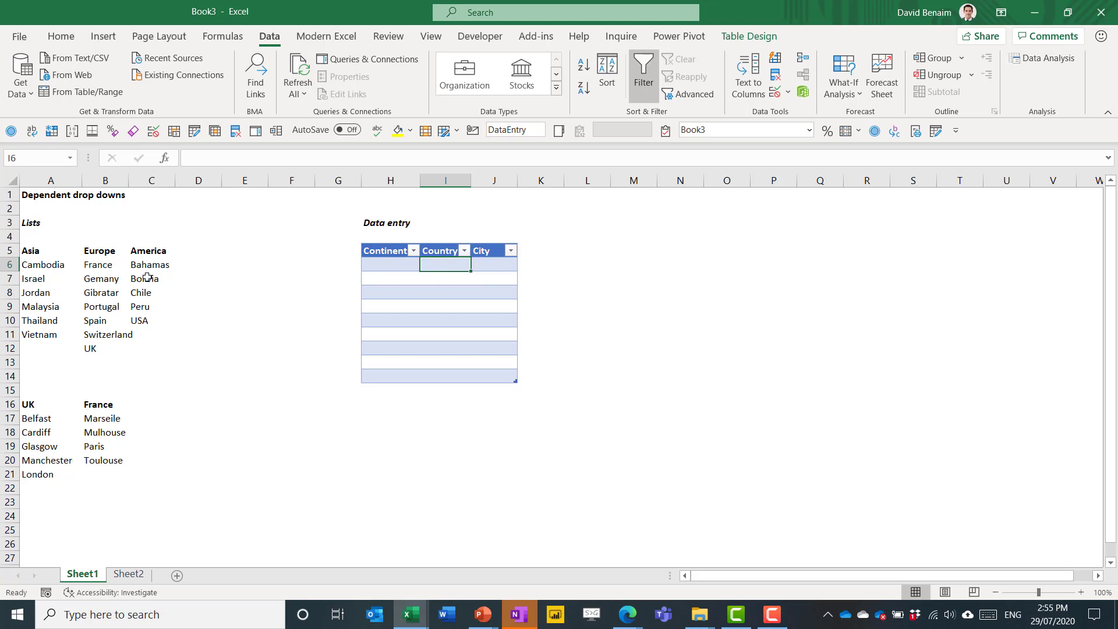
pyautogui.hotkey('ctrl', 'shift', 'l')
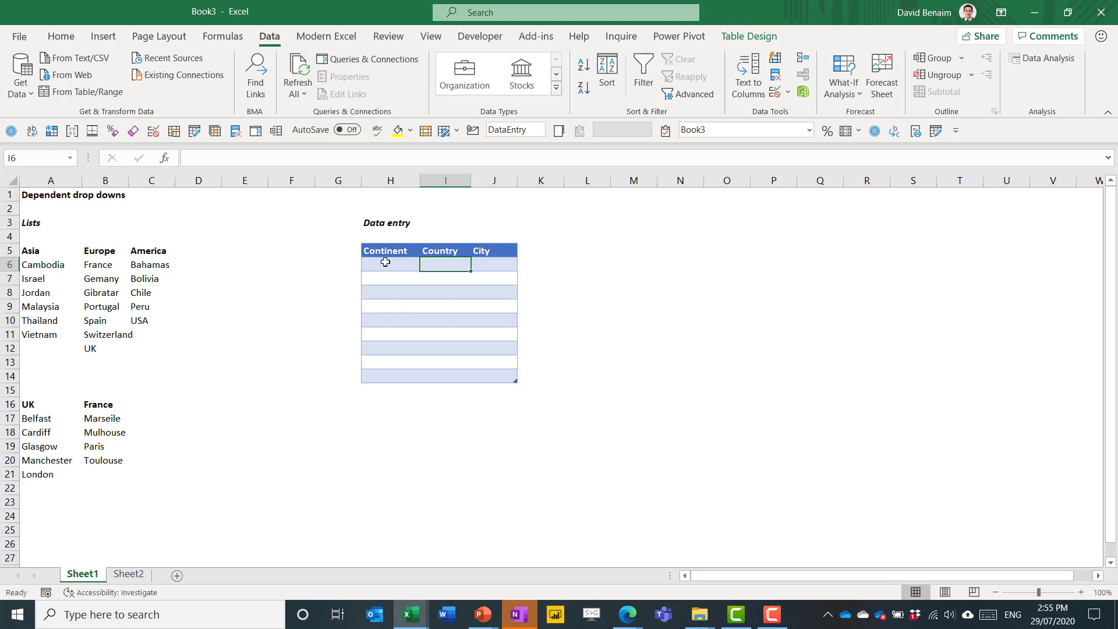
# - Give H6:H14 List data validation sourced from the row-5 headings =$A$5:$D$5
pyautogui.moveTo(385, 262); pyautogui.dragTo(387, 375)
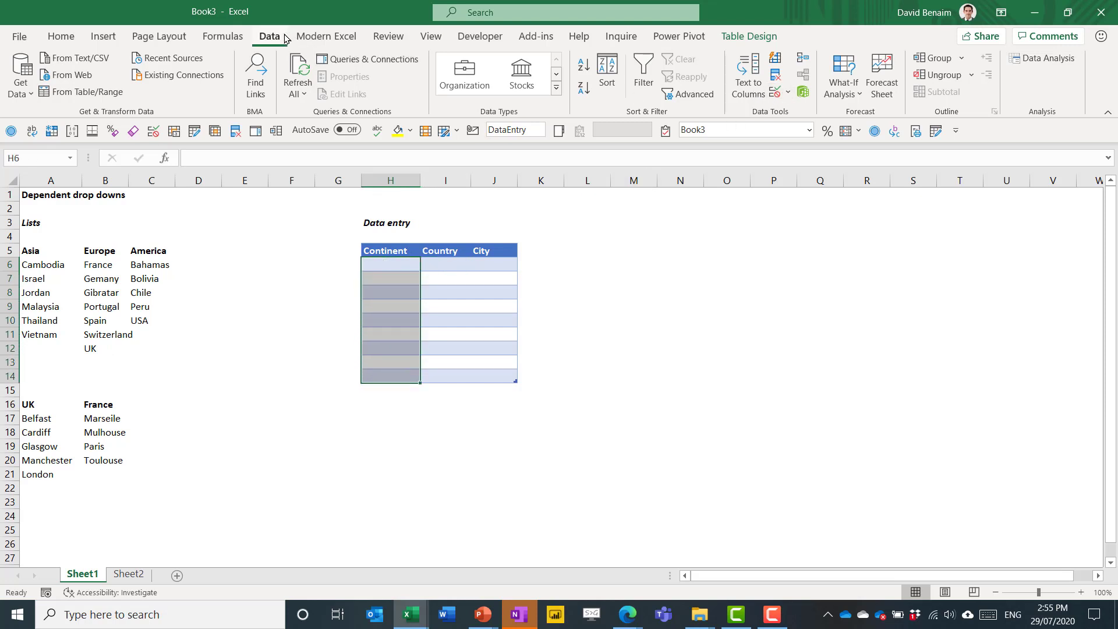
pyautogui.click(774, 92)
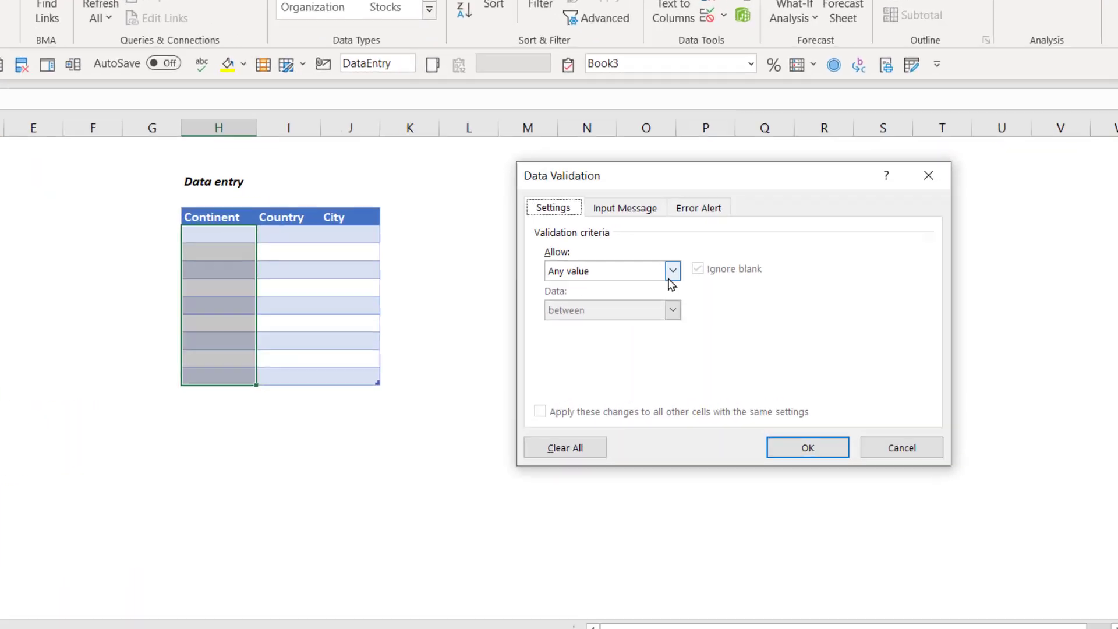
pyautogui.click(747, 292)
pyautogui.click(493, 308)
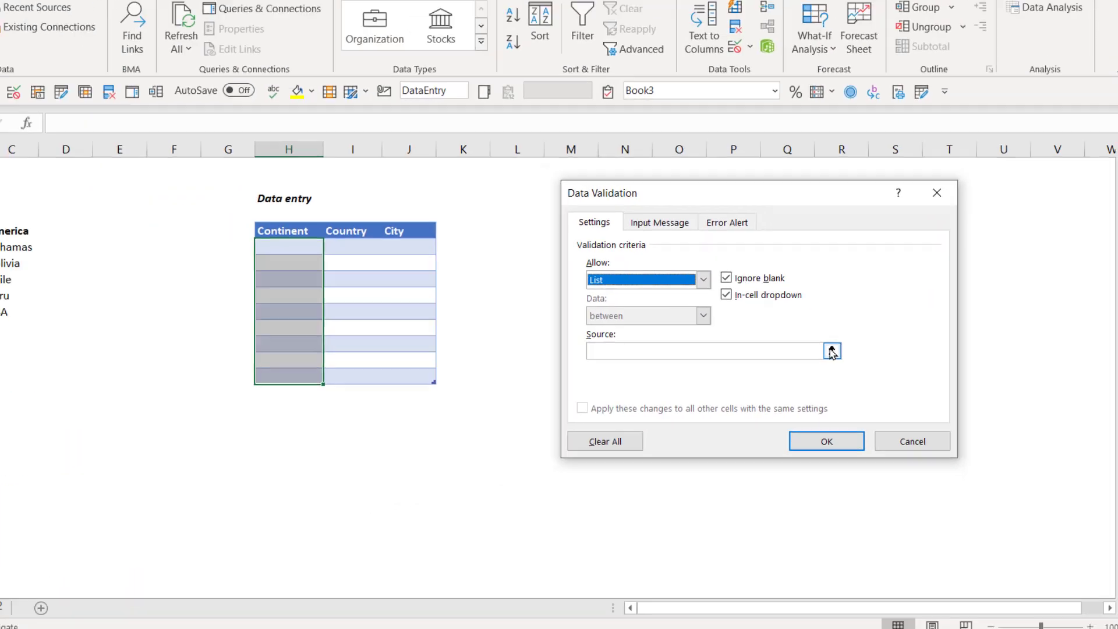
pyautogui.click(738, 339)
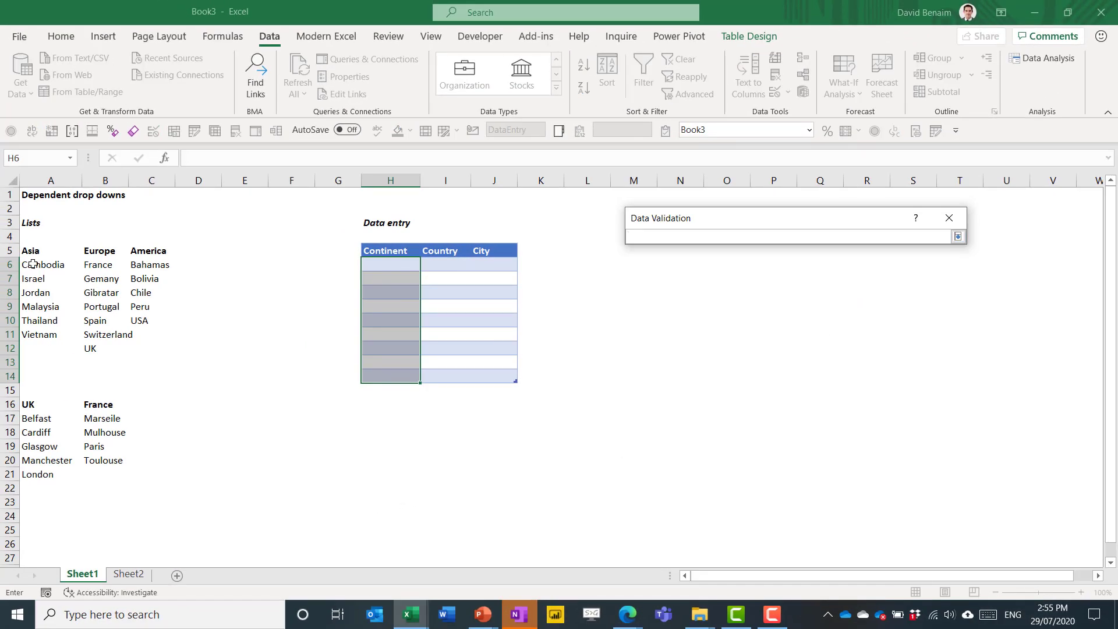
pyautogui.moveTo(26, 251); pyautogui.dragTo(195, 251)
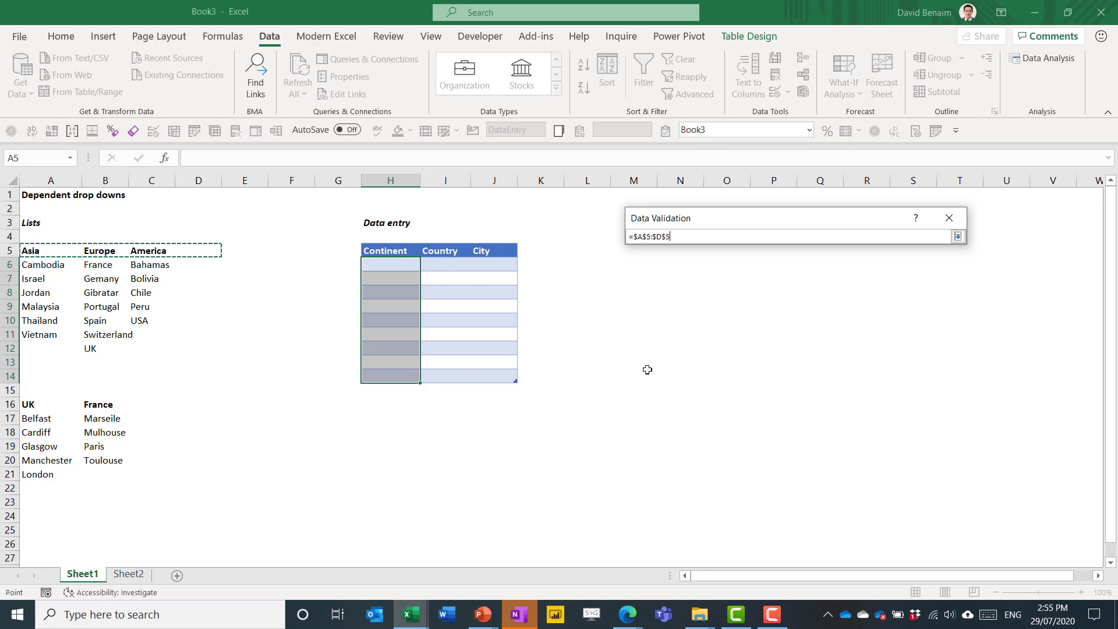
pyautogui.press('Return')
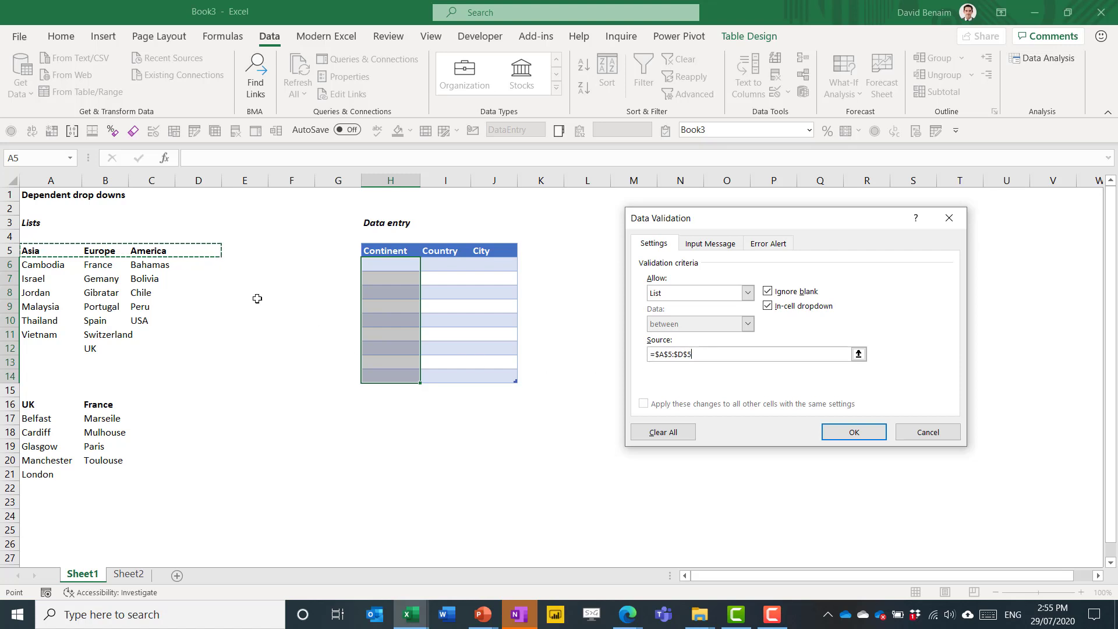
pyautogui.click(850, 432)
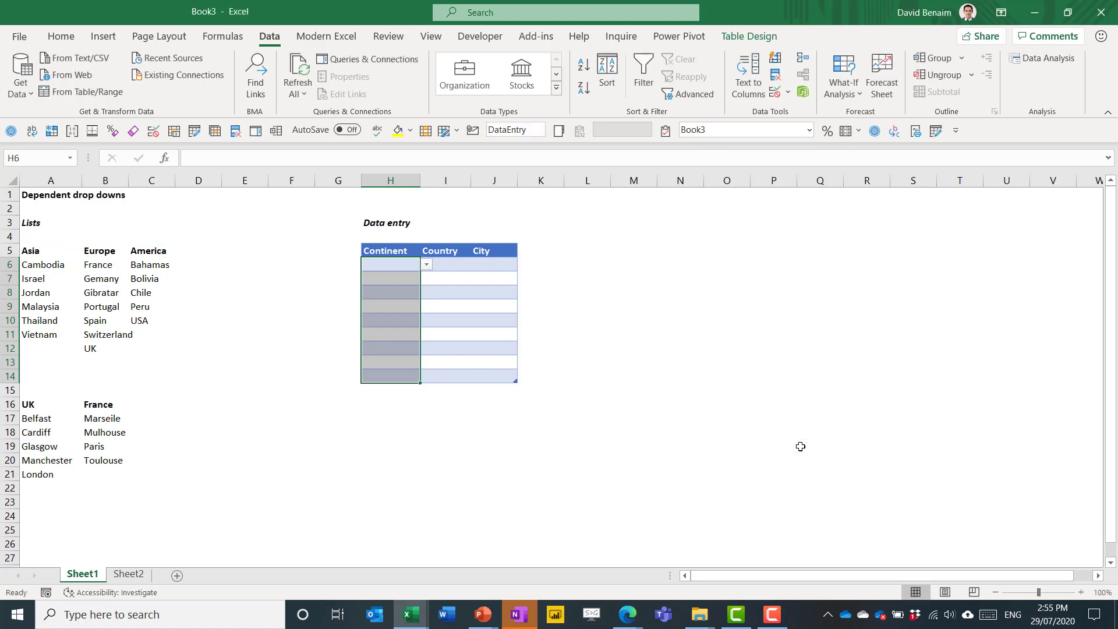
# - Test the new Continent dropdowns in H6 and H9 without choosing a value
pyautogui.click(426, 264)
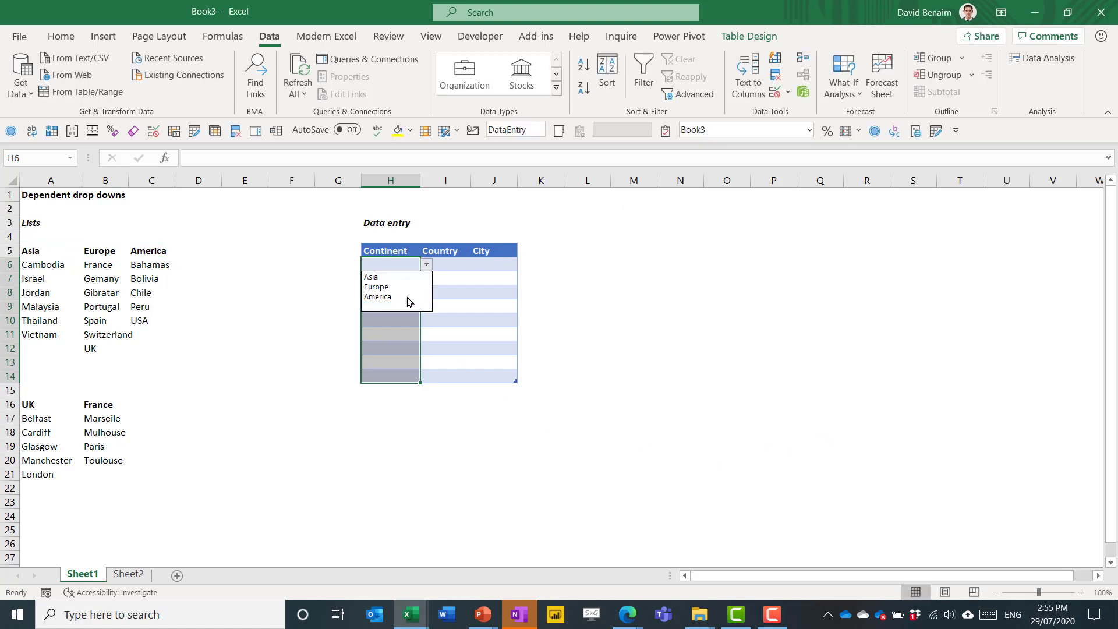
pyautogui.press('Escape')
pyautogui.click(410, 302)
pyautogui.click(426, 306)
pyautogui.press('Escape')
pyautogui.click(396, 265)
# - Create names for A5:C12 from the top row only using Create from Selection
pyautogui.moveTo(29, 250); pyautogui.dragTo(169, 347)
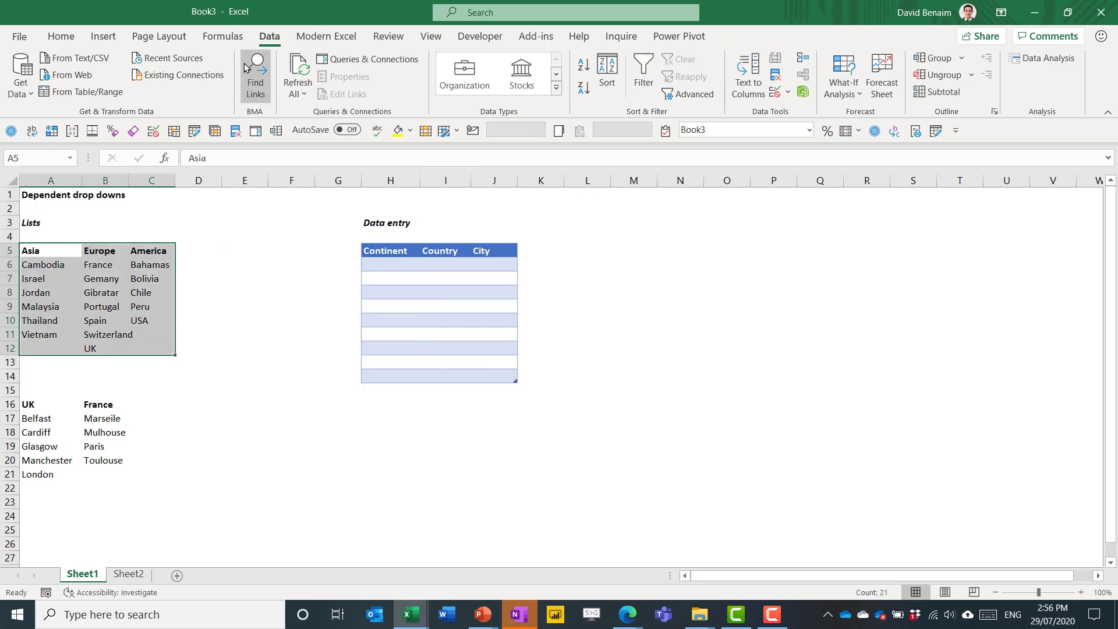
pyautogui.click(223, 36)
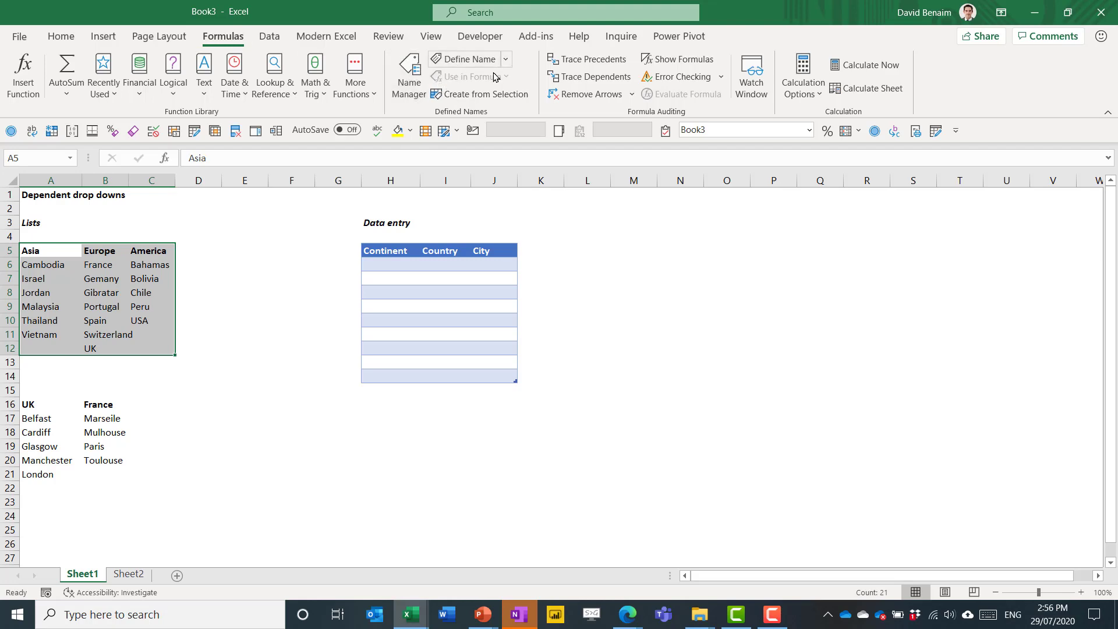
pyautogui.click(496, 95)
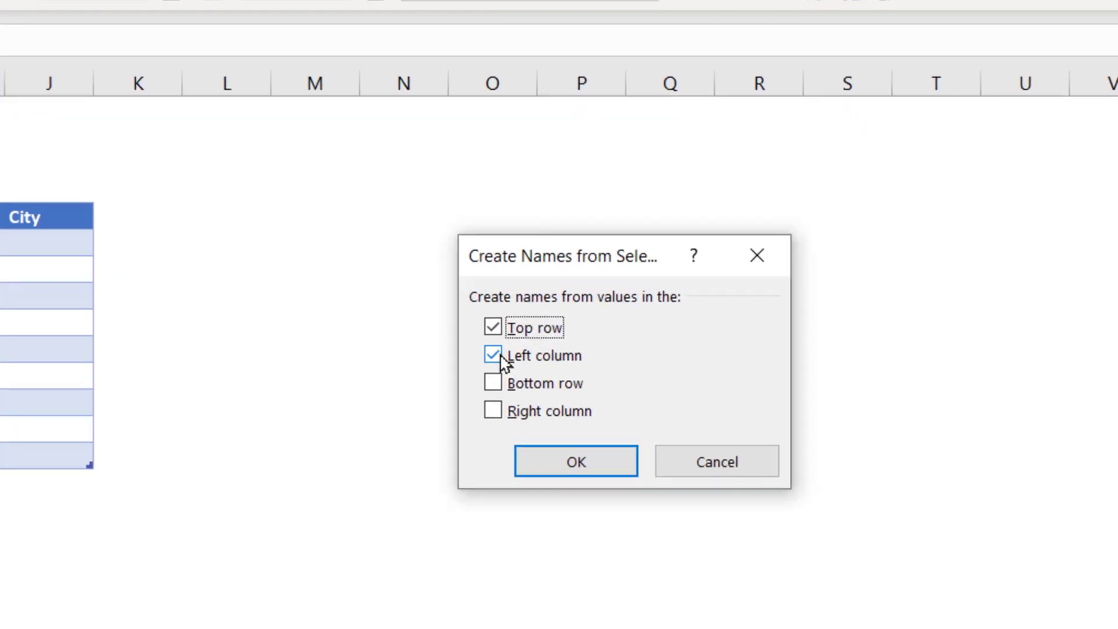
pyautogui.click(731, 323)
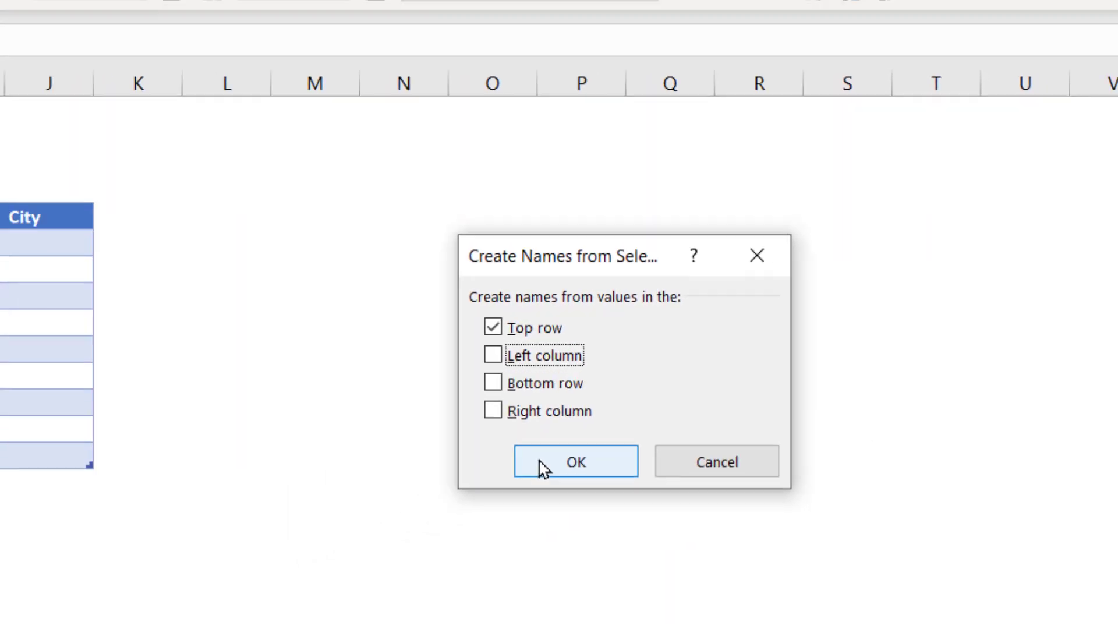
pyautogui.click(412, 510)
# - Verify the Asia, Europe and America list names by selecting each country column
pyautogui.moveTo(61, 263); pyautogui.dragTo(58, 344)
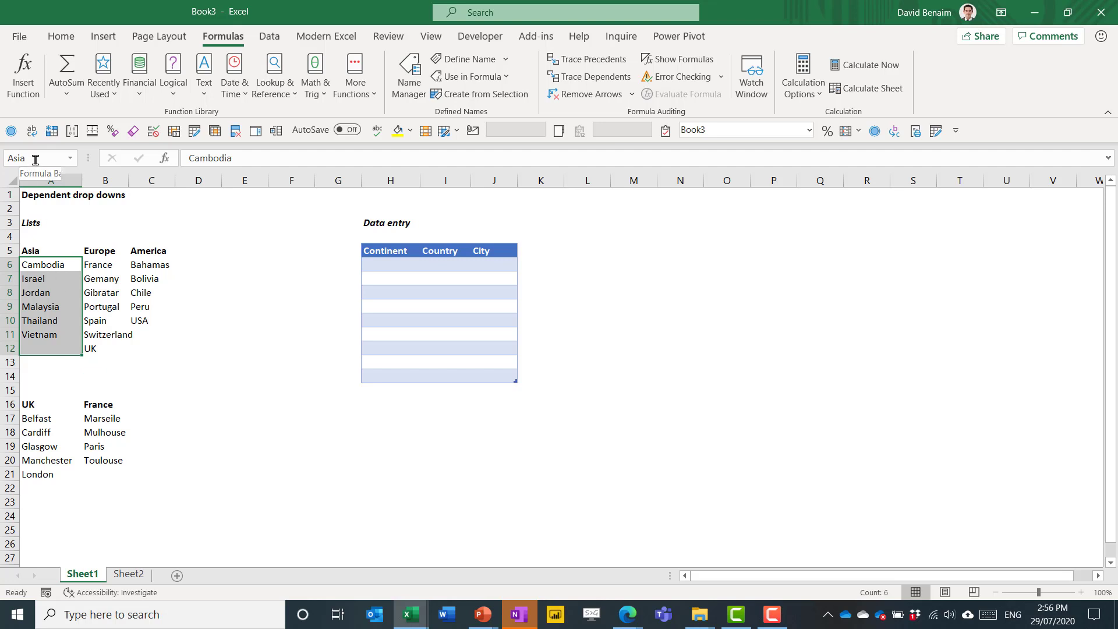
pyautogui.moveTo(102, 264); pyautogui.dragTo(94, 349)
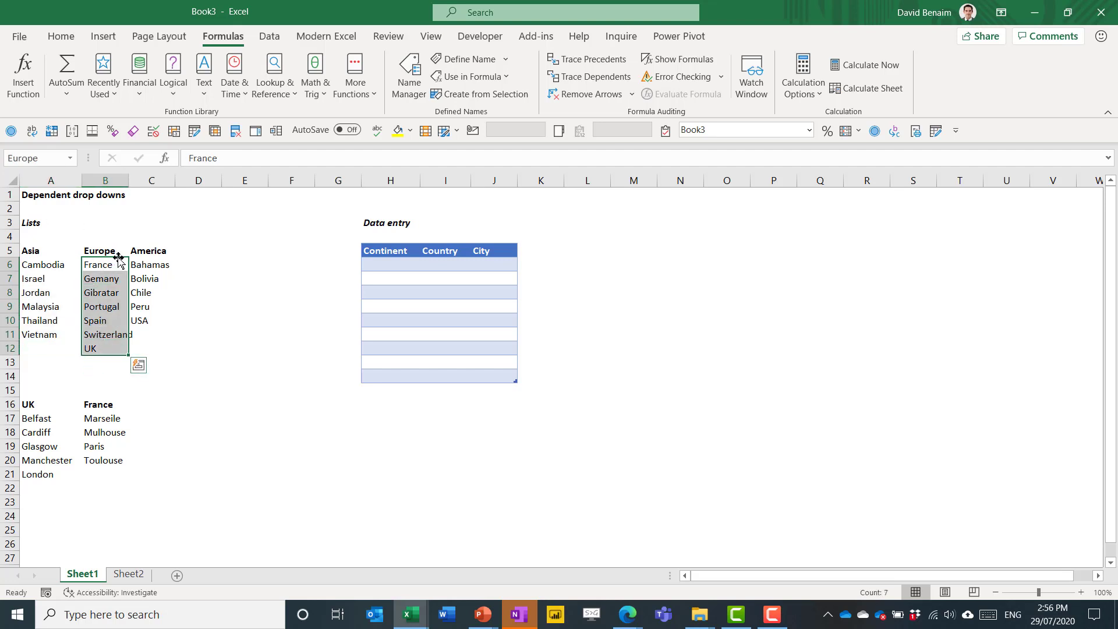
pyautogui.moveTo(136, 266); pyautogui.dragTo(165, 340)
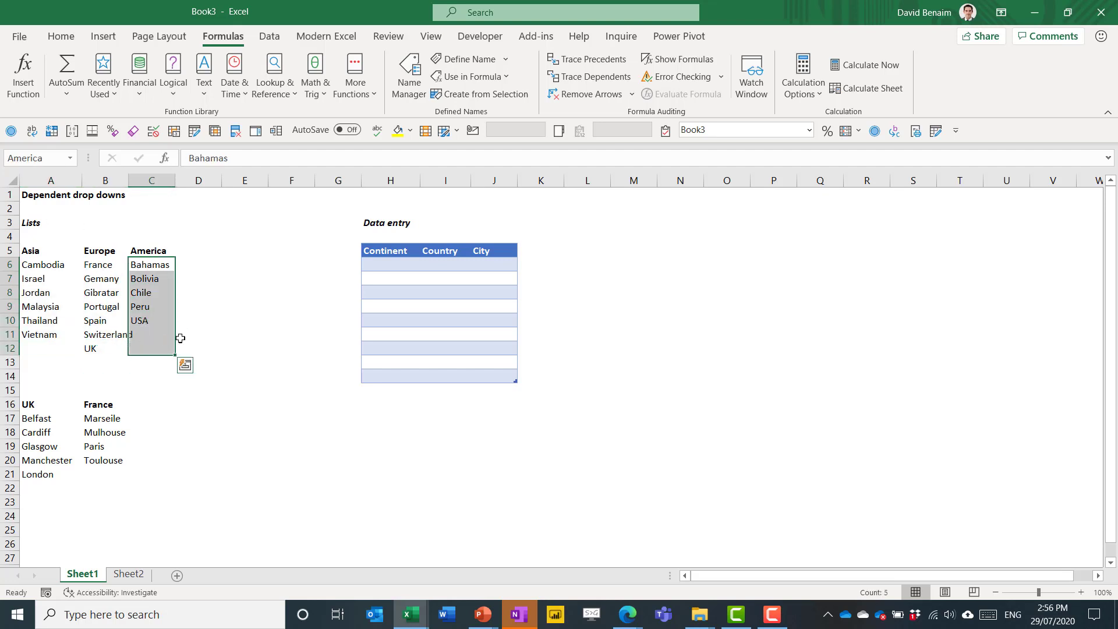
pyautogui.click(99, 366)
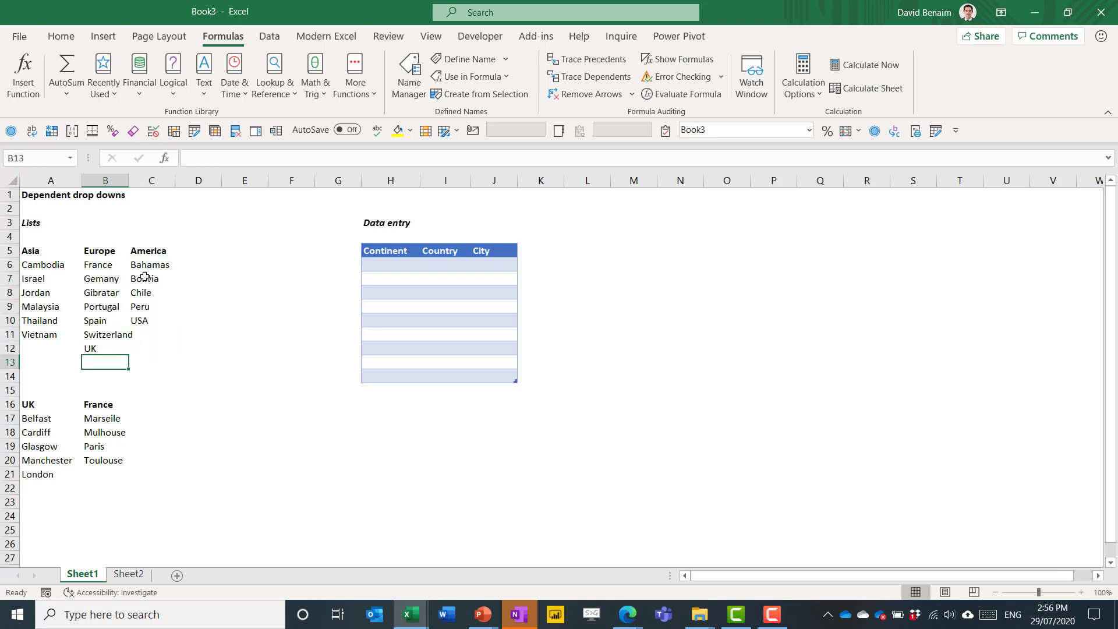
pyautogui.moveTo(151, 266); pyautogui.dragTo(154, 322)
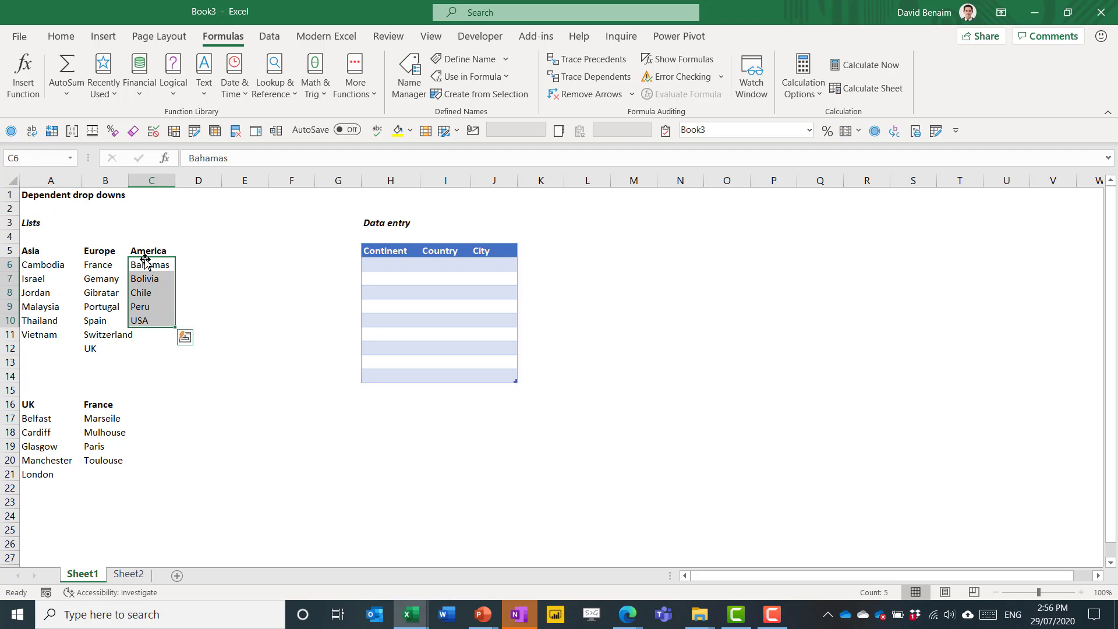
pyautogui.moveTo(148, 260); pyautogui.dragTo(151, 350)
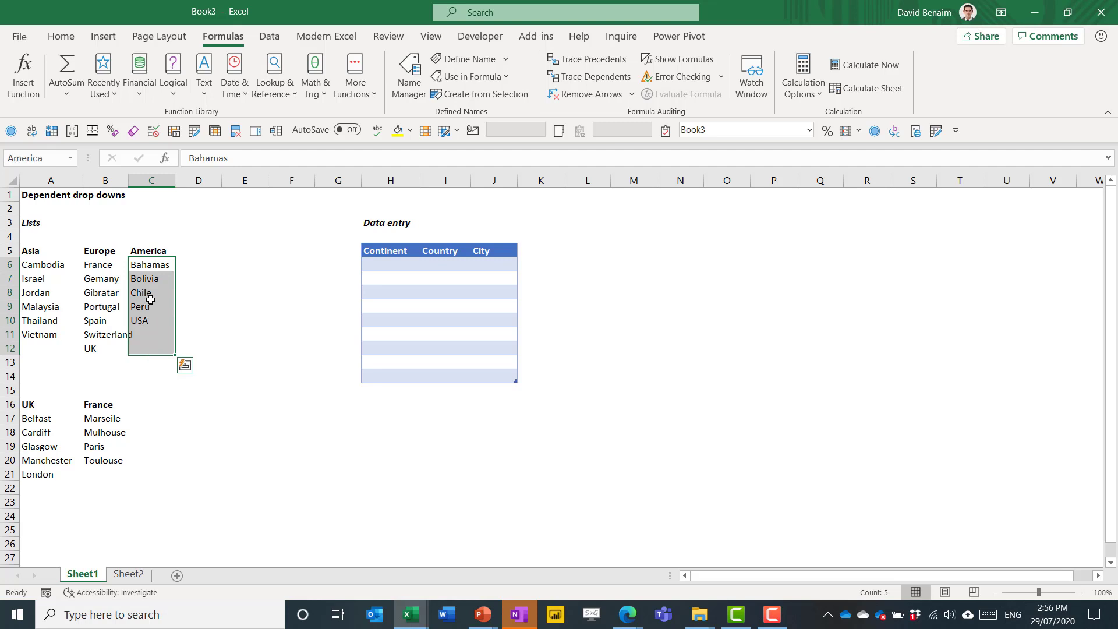
pyautogui.click(150, 269)
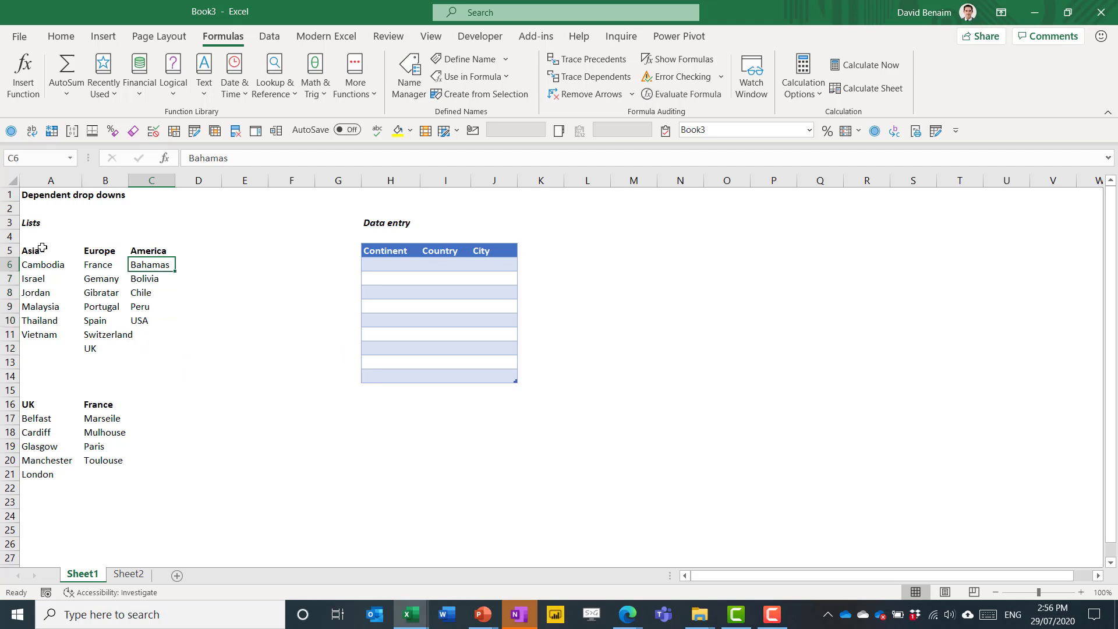
pyautogui.moveTo(432, 263); pyautogui.dragTo(431, 375)
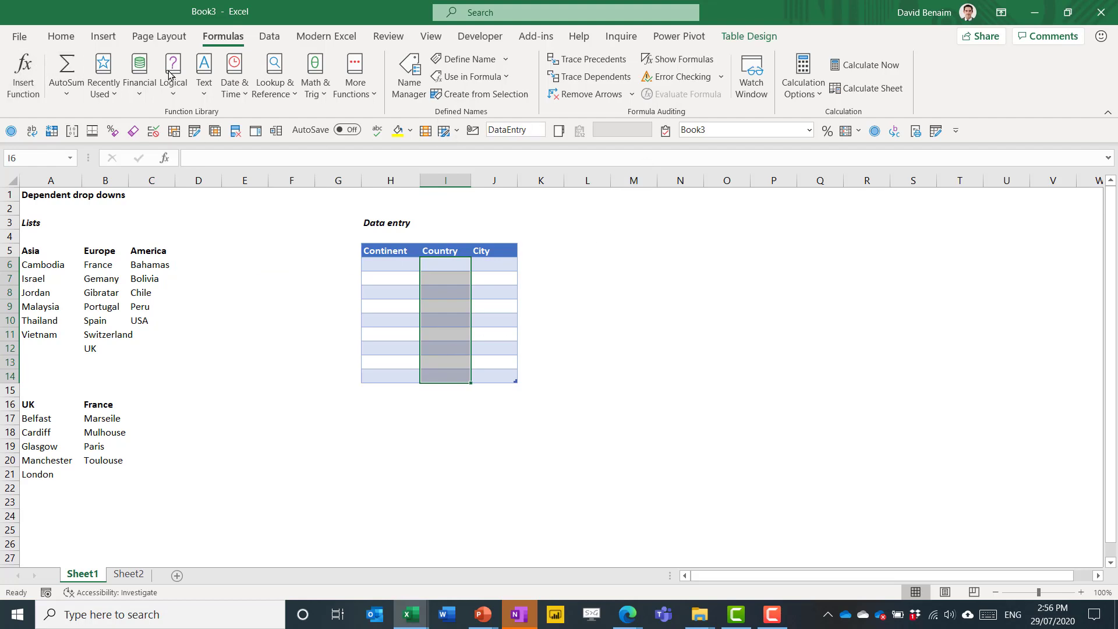
# - Give Country cells I6:I14 List validation with the relative source =INDIRECT(H6)
pyautogui.click(266, 37)
pyautogui.click(773, 94)
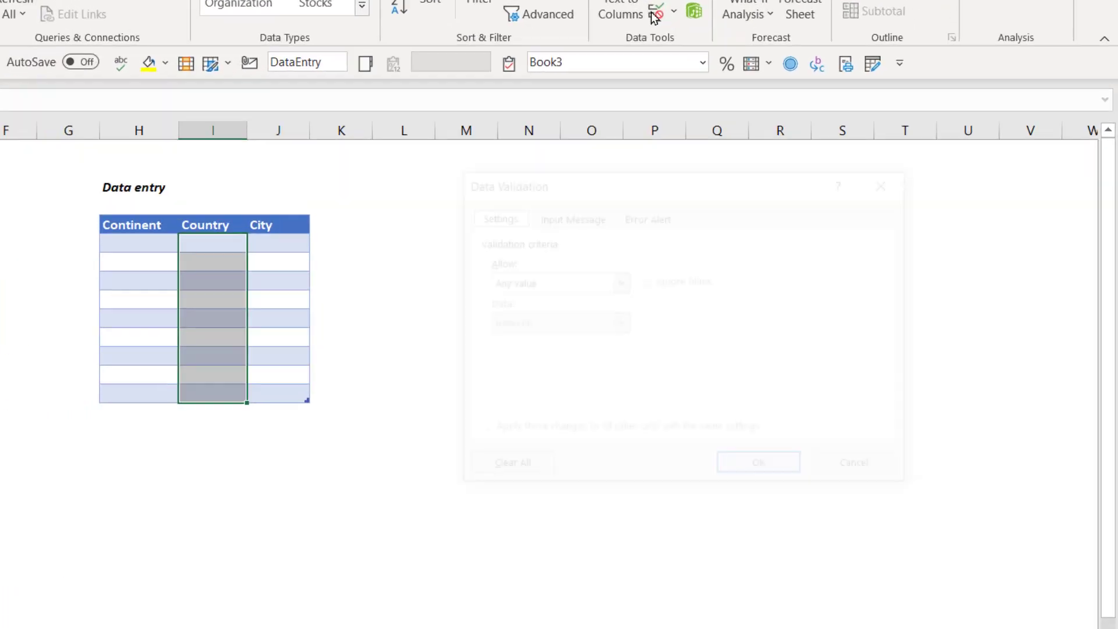
pyautogui.click(748, 296)
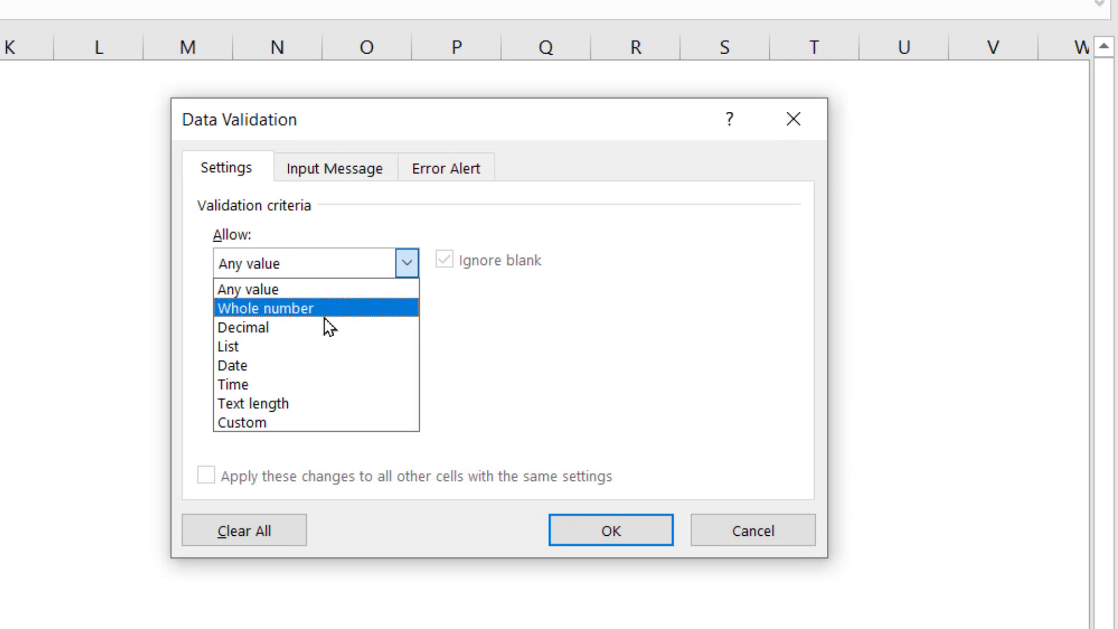
pyautogui.click(300, 347)
pyautogui.click(417, 372)
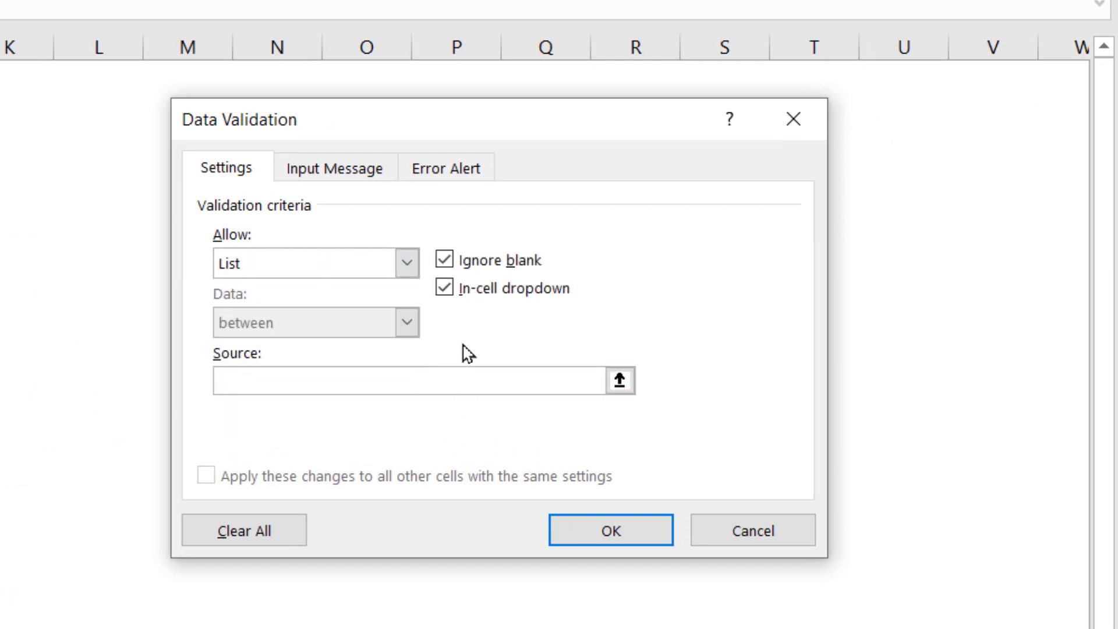
pyautogui.write('=INDIRECT')
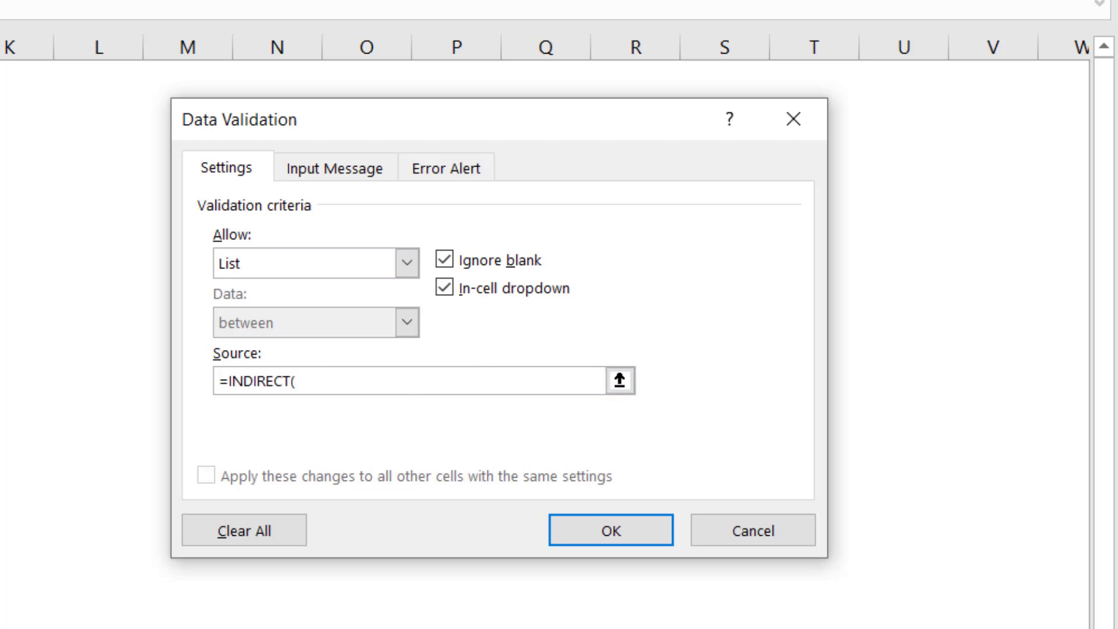
pyautogui.write('($H$6')
pyautogui.click(322, 381)
pyautogui.press('BackSpace')
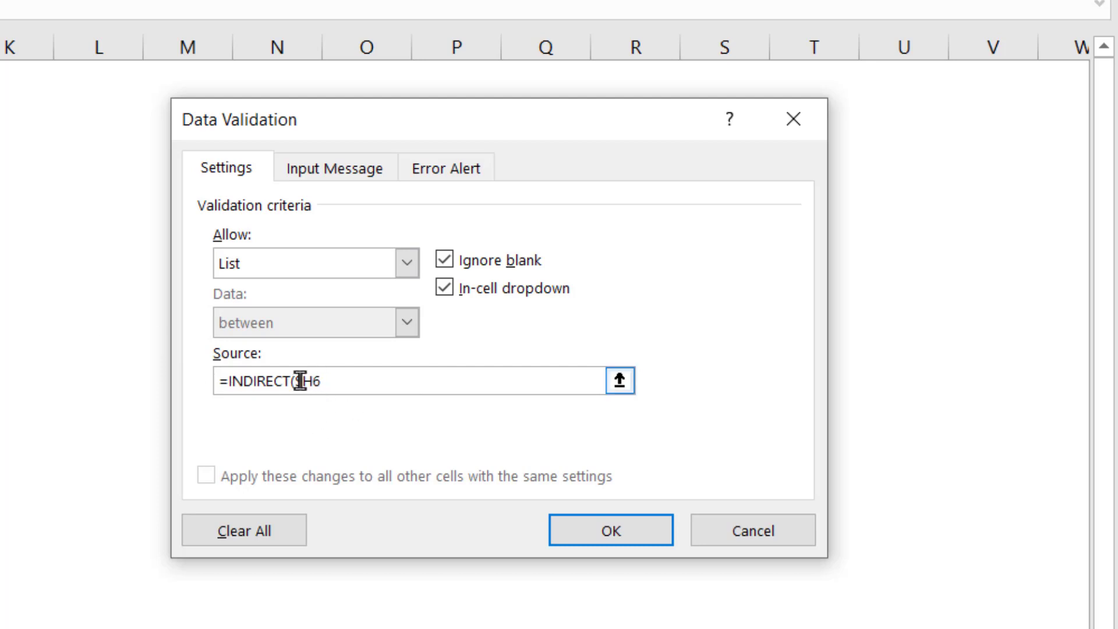
pyautogui.click(300, 380)
pyautogui.press('BackSpace')
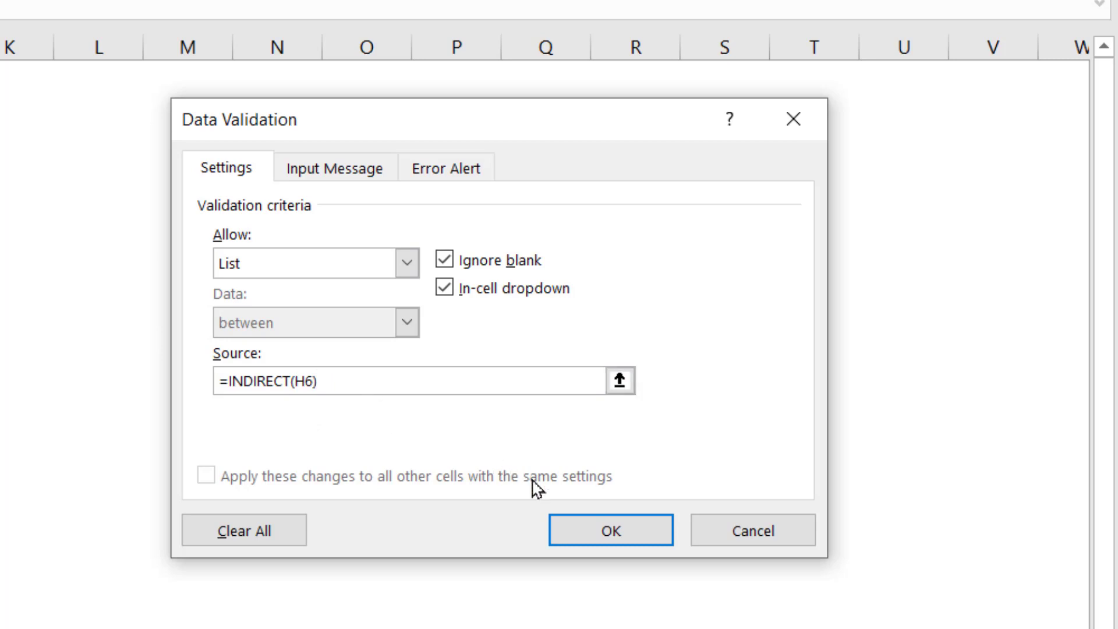
pyautogui.click(609, 532)
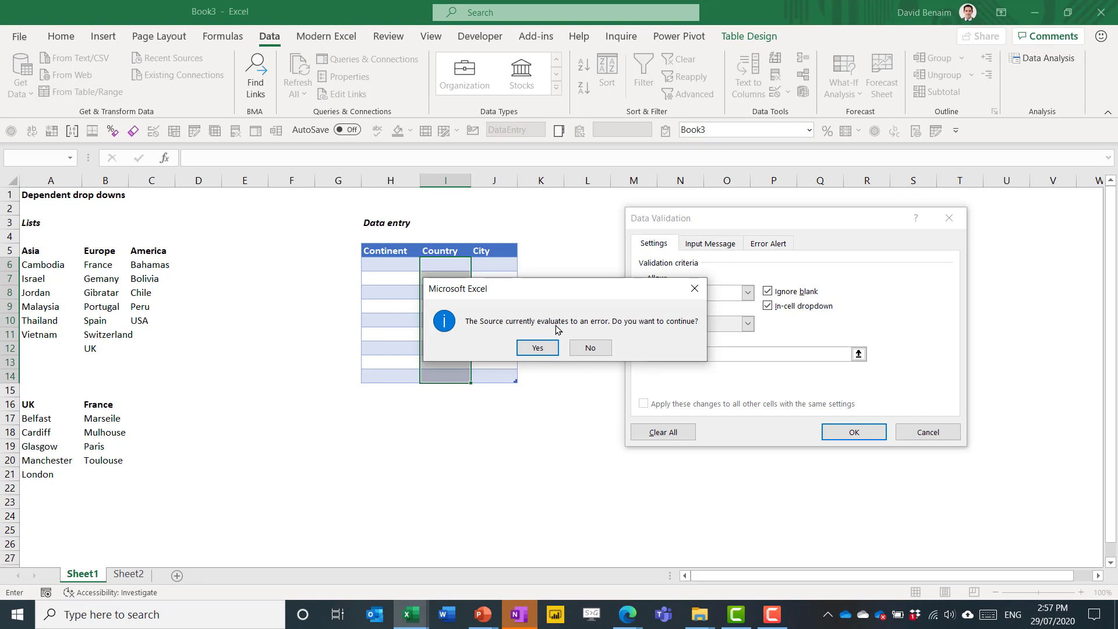
# - Accept the source warning, then fill row 6 with Asia and Jordan from the dropdowns
pyautogui.click(537, 349)
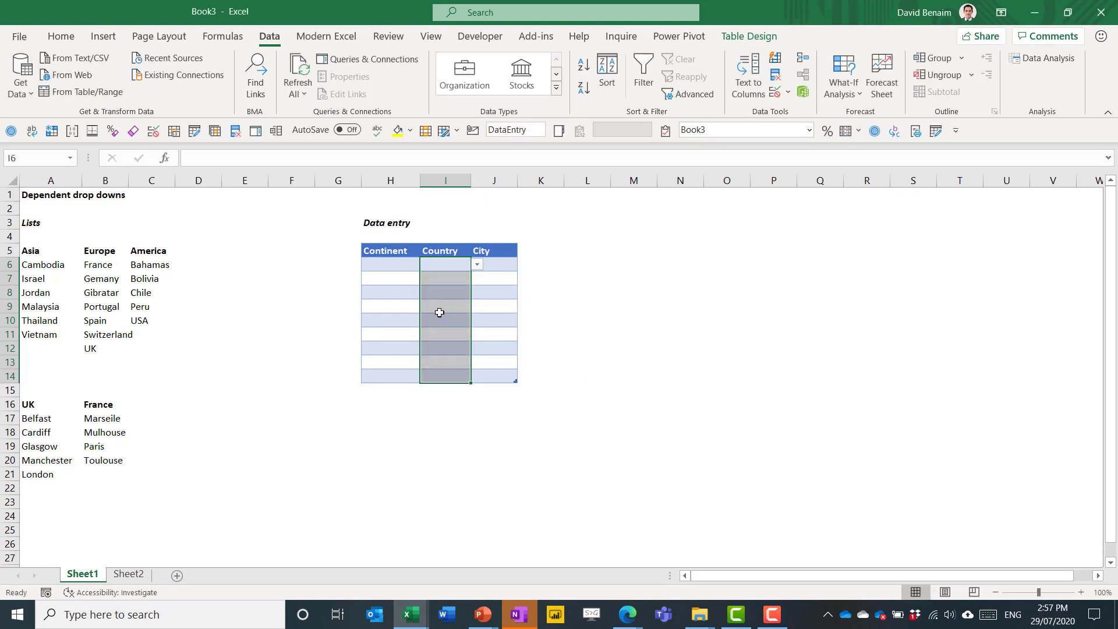
pyautogui.click(397, 266)
pyautogui.click(426, 266)
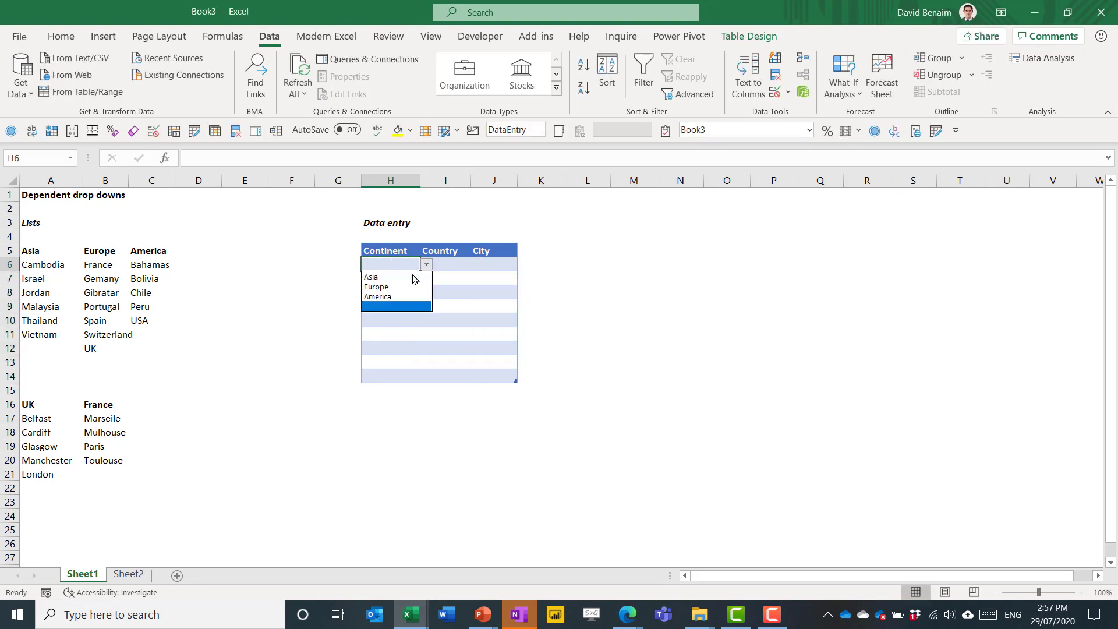
pyautogui.click(385, 275)
pyautogui.click(445, 265)
pyautogui.click(478, 266)
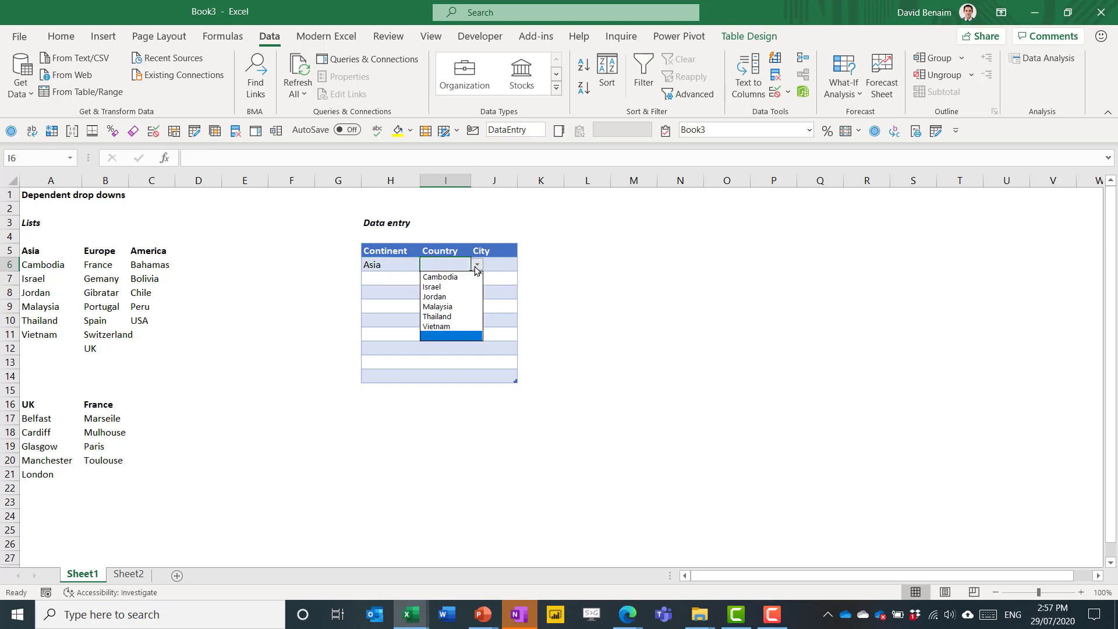
pyautogui.click(459, 304)
# - Fill row 7 with Europe and Gibratar, recheck the European choices, and select the UK/France city lists
pyautogui.click(394, 283)
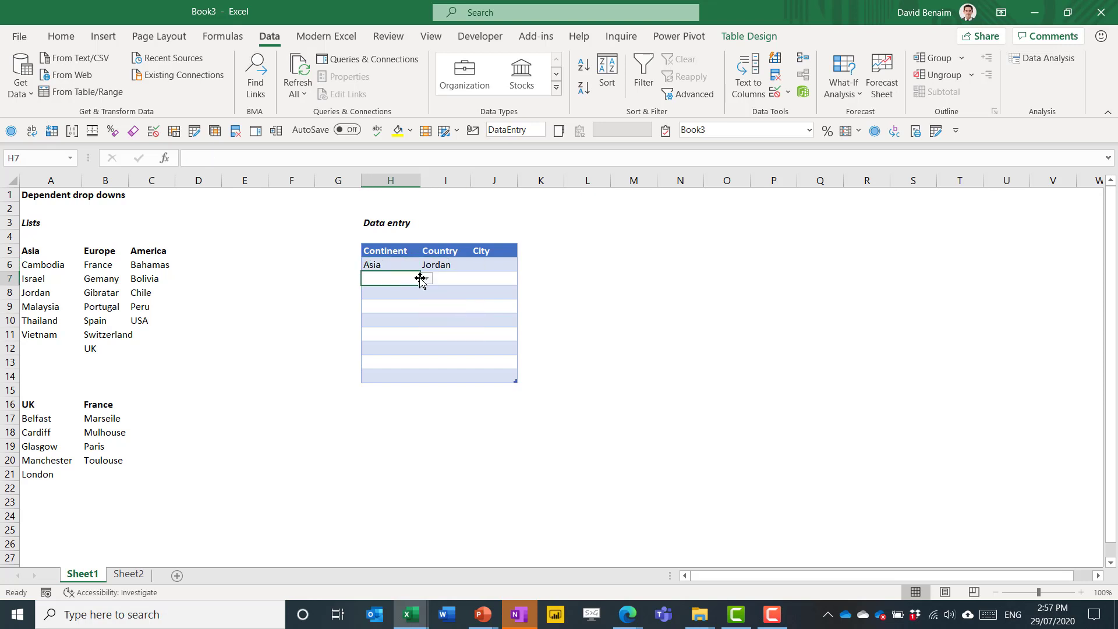
pyautogui.click(427, 278)
pyautogui.click(410, 300)
pyautogui.click(446, 278)
pyautogui.click(477, 278)
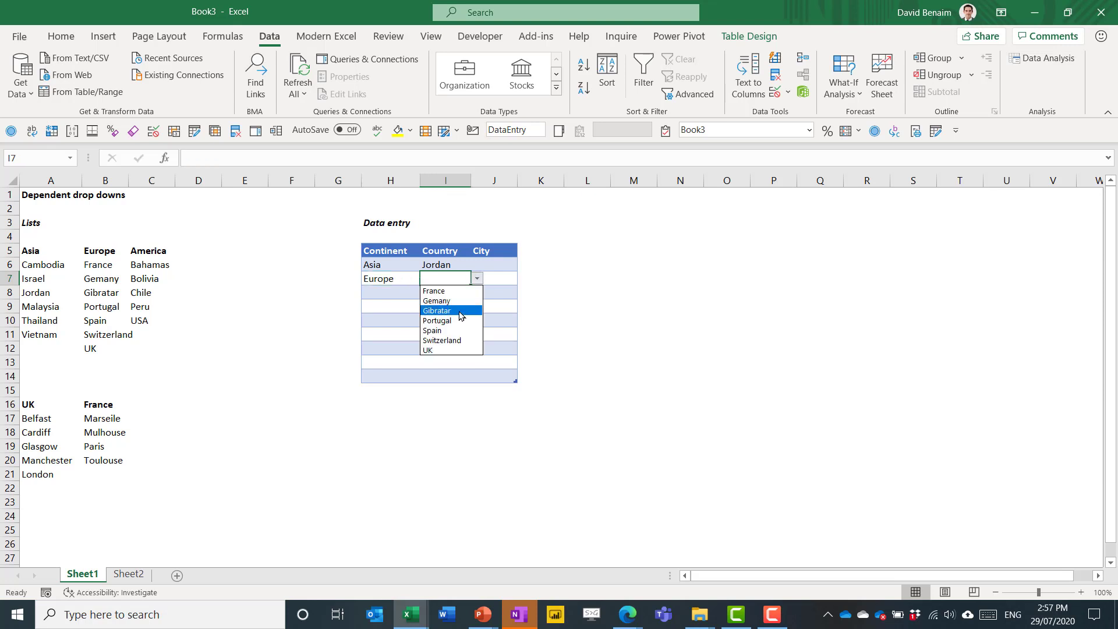
pyautogui.click(459, 312)
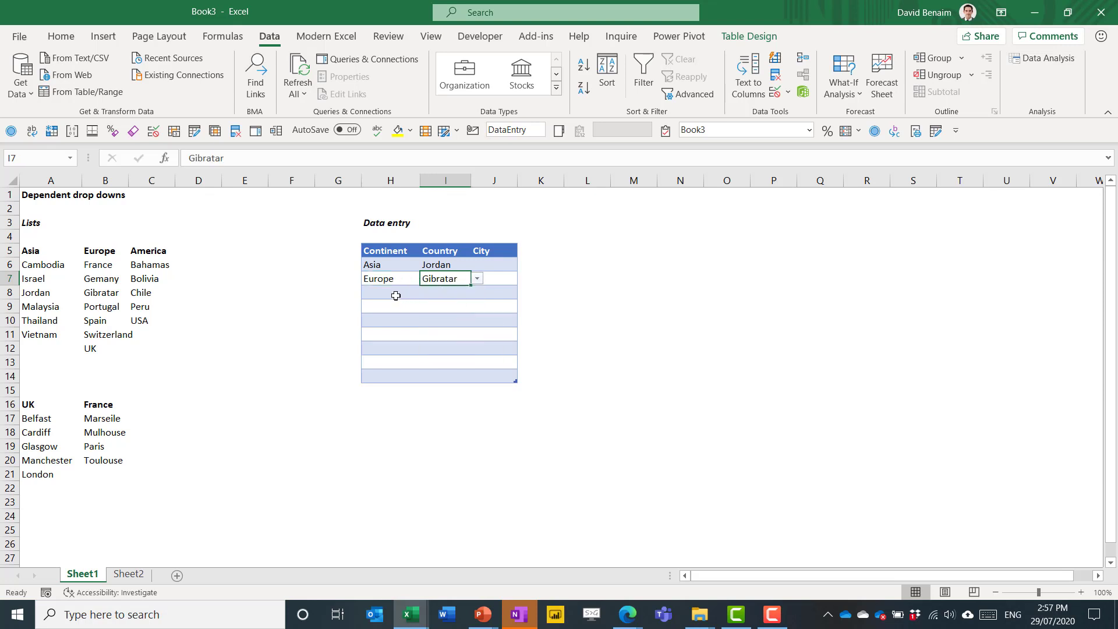
pyautogui.click(396, 295)
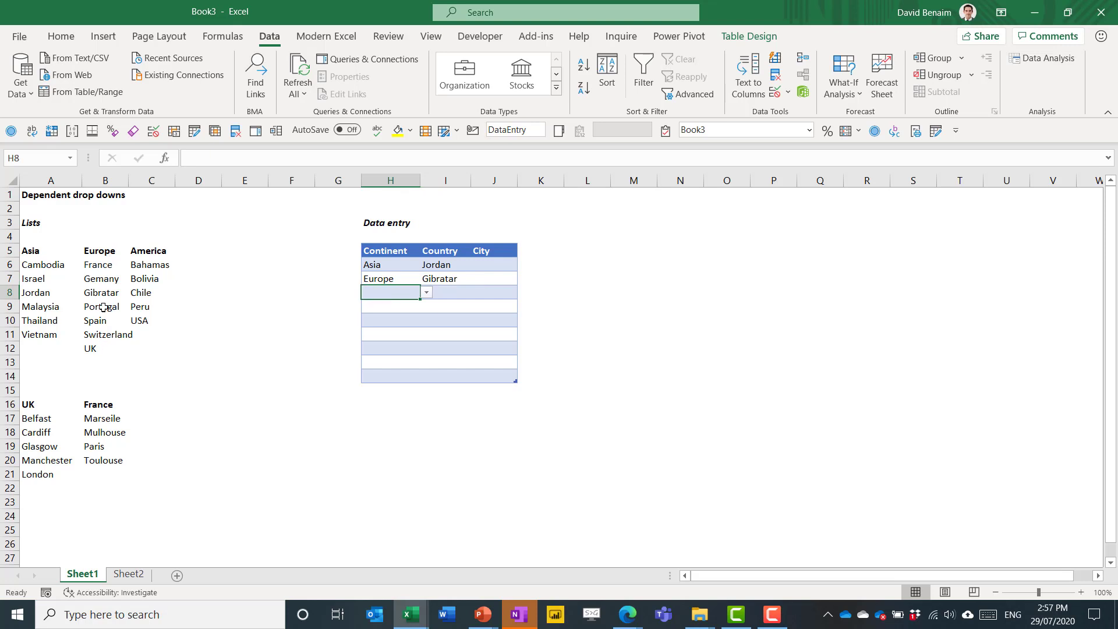
pyautogui.click(443, 280)
pyautogui.click(477, 280)
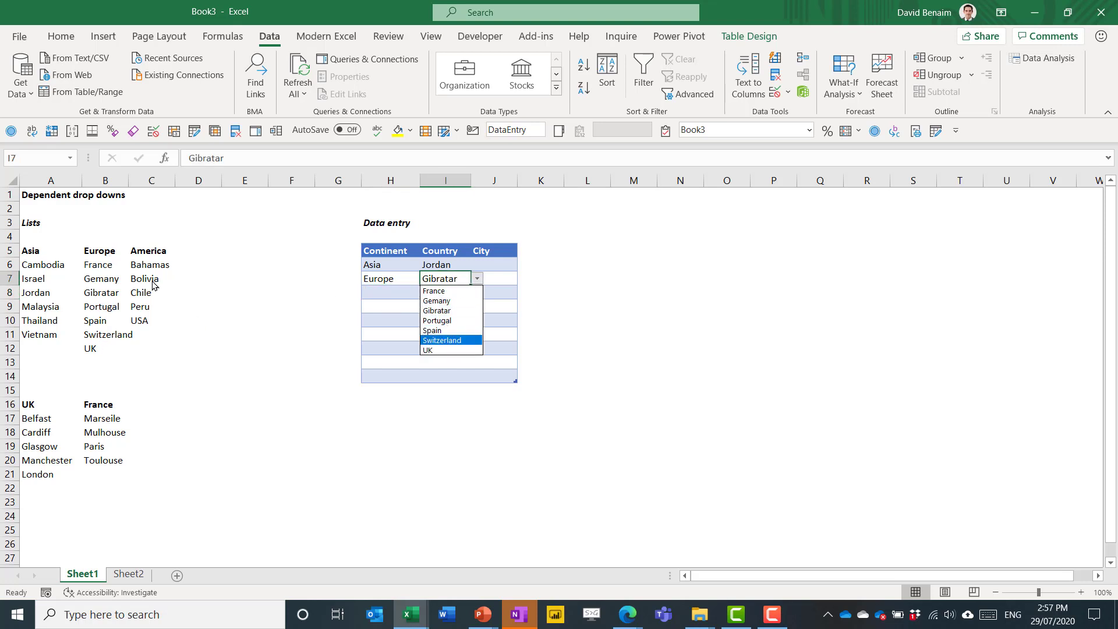
pyautogui.moveTo(35, 404); pyautogui.dragTo(105, 557)
# - Create named ranges for the UK and France city lists from their top-row headers
pyautogui.click(223, 36)
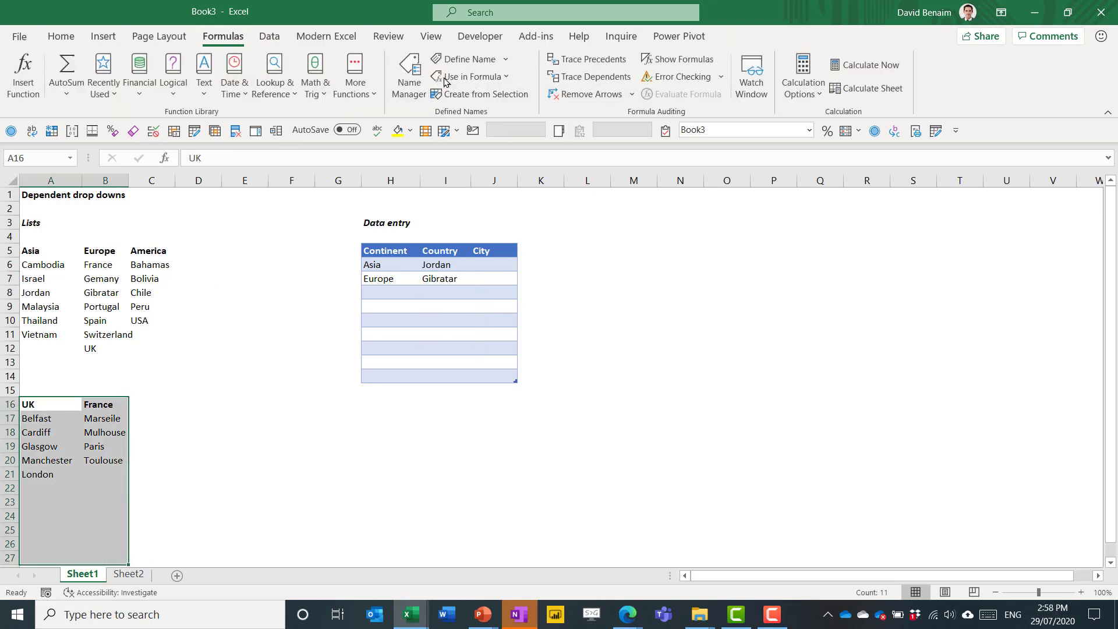
pyautogui.click(485, 93)
pyautogui.click(728, 323)
pyautogui.click(775, 379)
# - Give City cells J6:J14 a list validation with source =INDIRECT(I6) and check the dropdown
pyautogui.moveTo(493, 265); pyautogui.dragTo(494, 376)
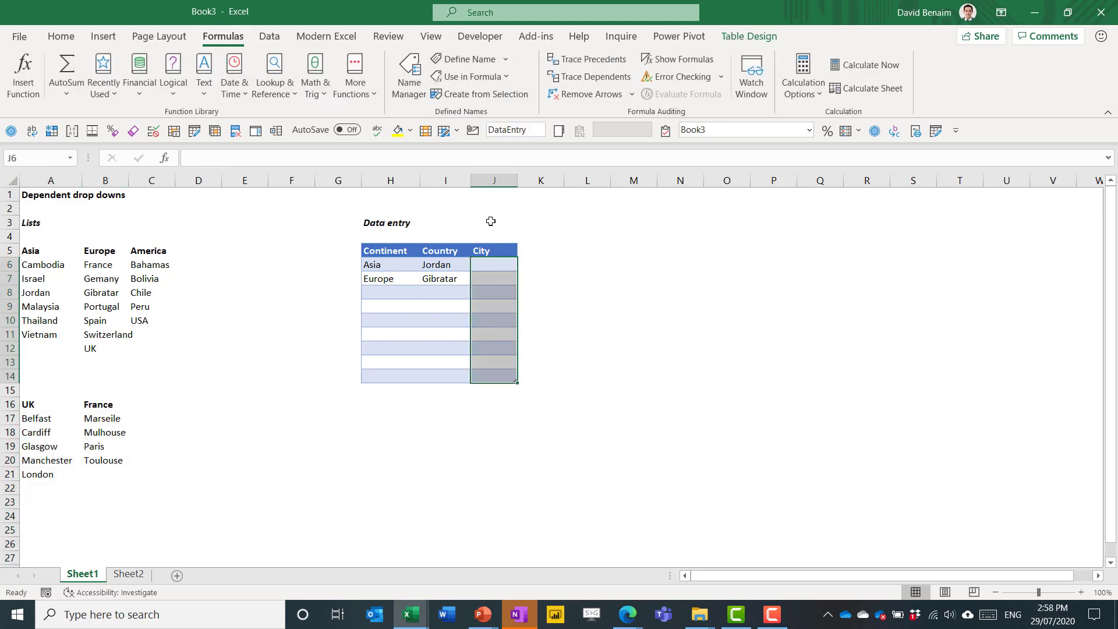
pyautogui.click(269, 36)
pyautogui.click(775, 92)
pyautogui.click(747, 293)
pyautogui.click(693, 336)
pyautogui.click(857, 354)
pyautogui.press('Return')
pyautogui.write('=INDIRECT(I6)')
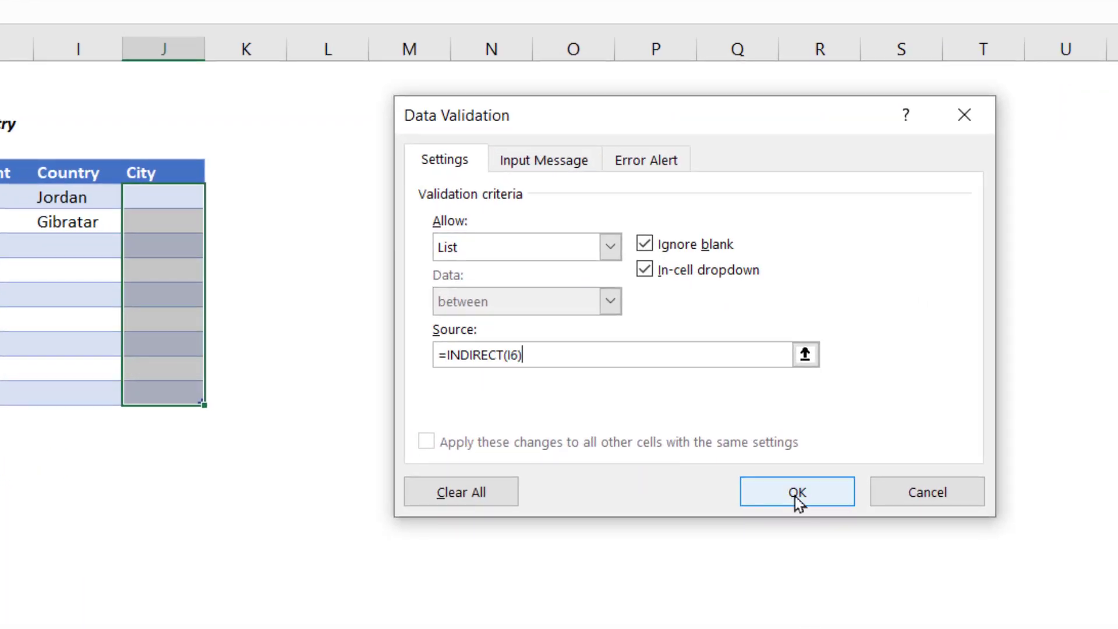
pyautogui.click(794, 495)
pyautogui.click(163, 222)
pyautogui.click(215, 222)
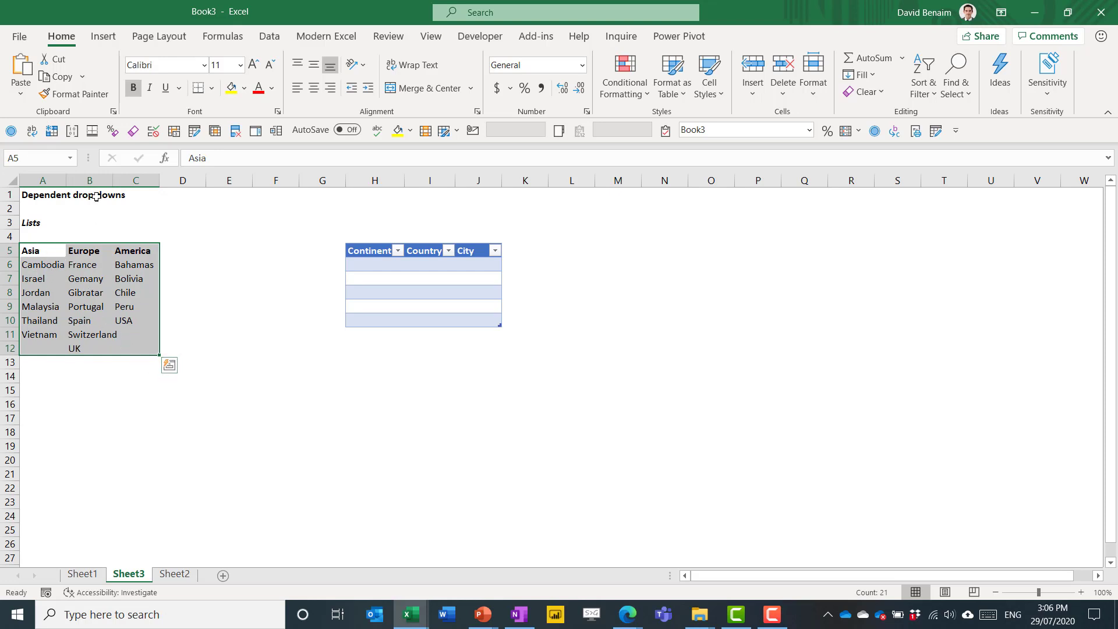
# - Convert the Asia, Europe and America lists into a table with headers in a gold style
pyautogui.click(111, 40)
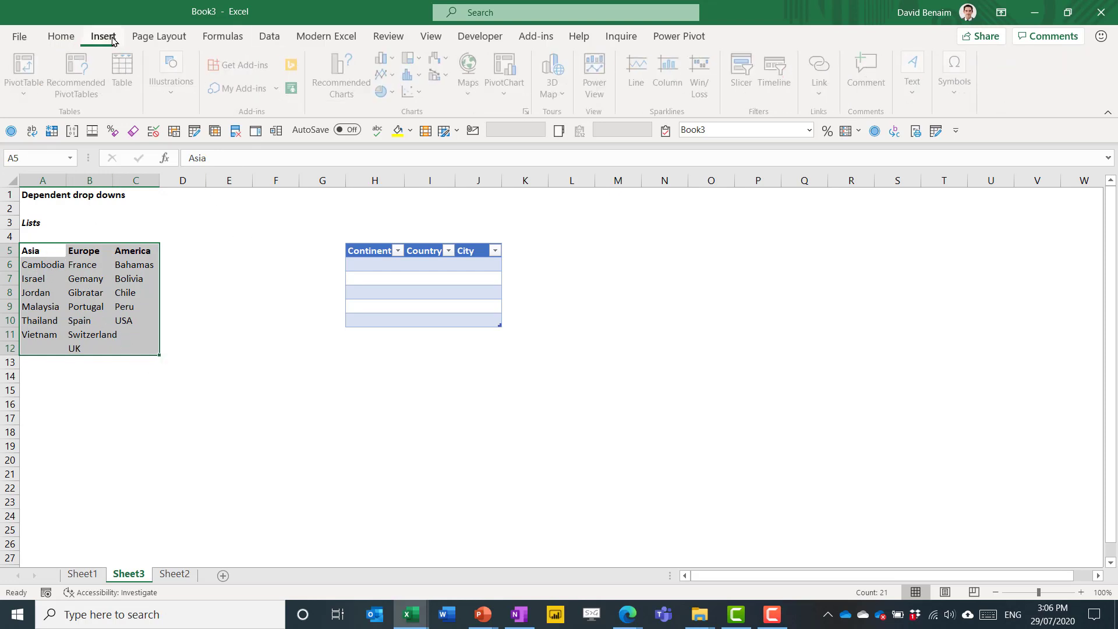
pyautogui.click(123, 73)
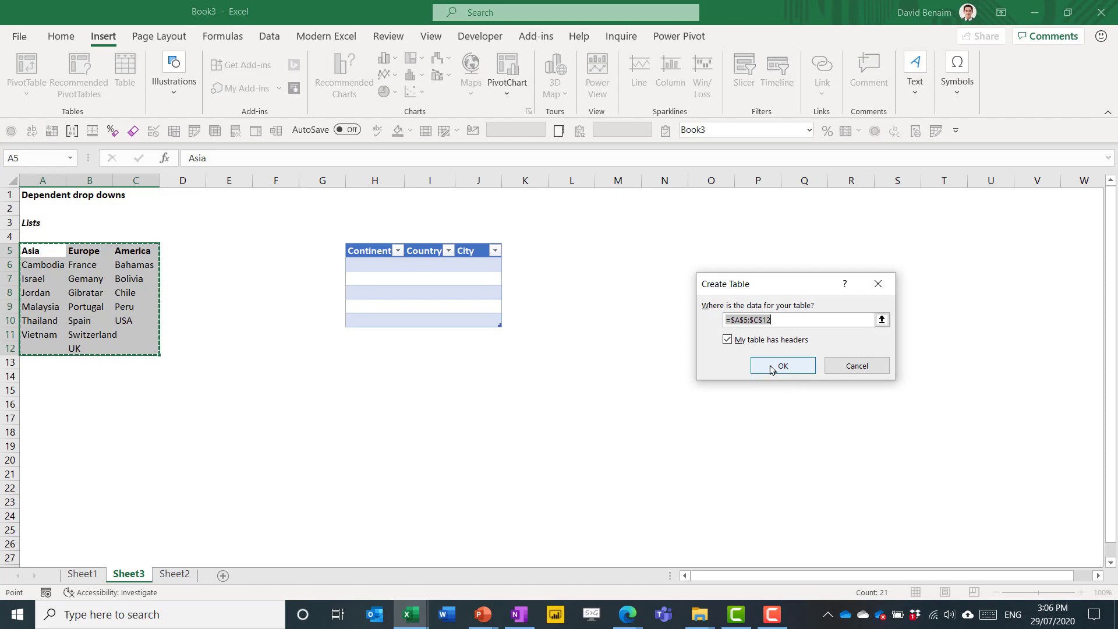
pyautogui.click(762, 370)
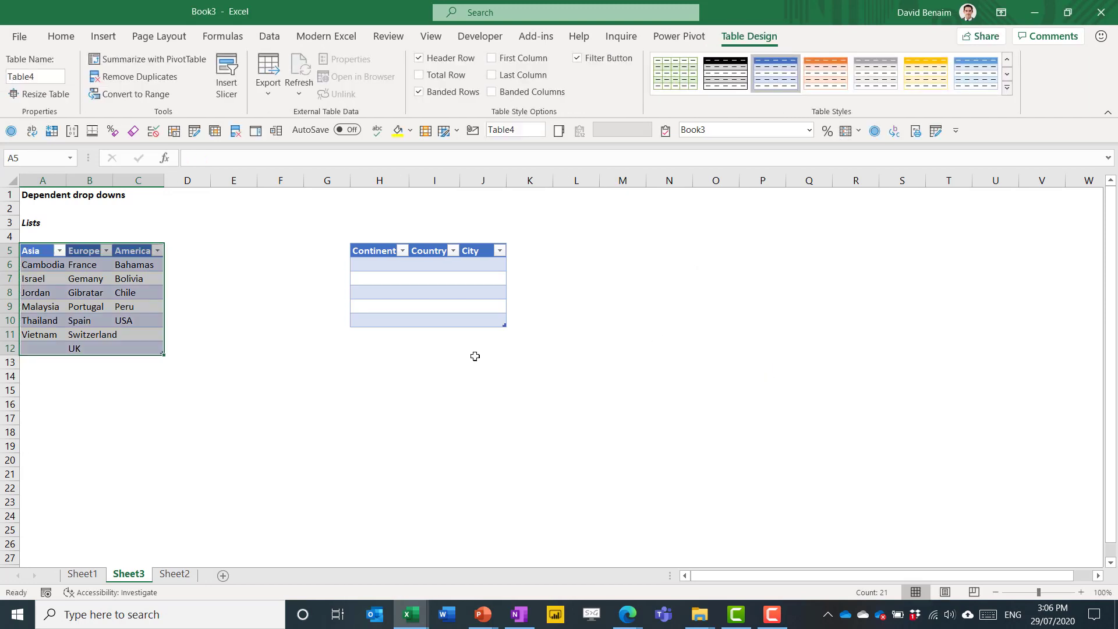
pyautogui.click(826, 73)
pyautogui.click(961, 80)
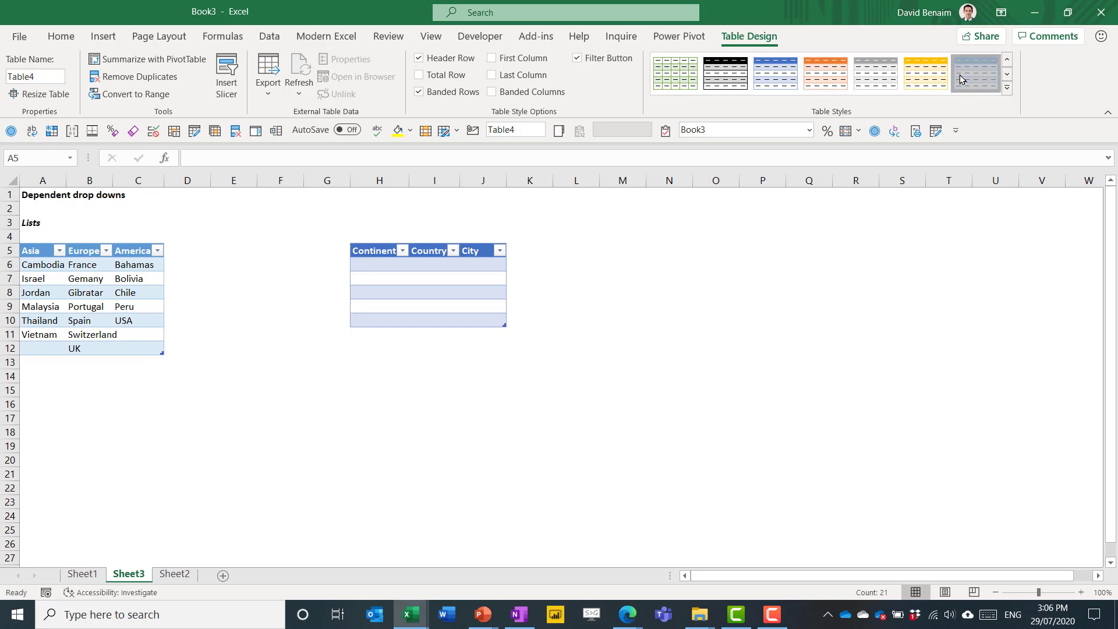
pyautogui.click(928, 83)
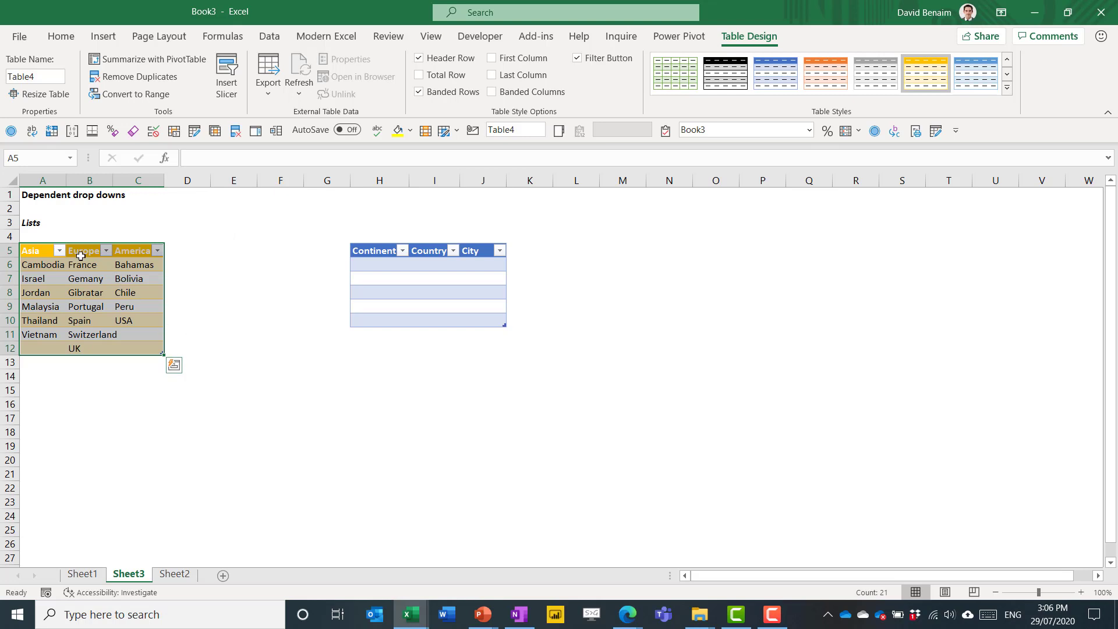
# - Rename the table from Table4 to Place
pyautogui.click(26, 76)
pyautogui.write('Place')
pyautogui.press('Return')
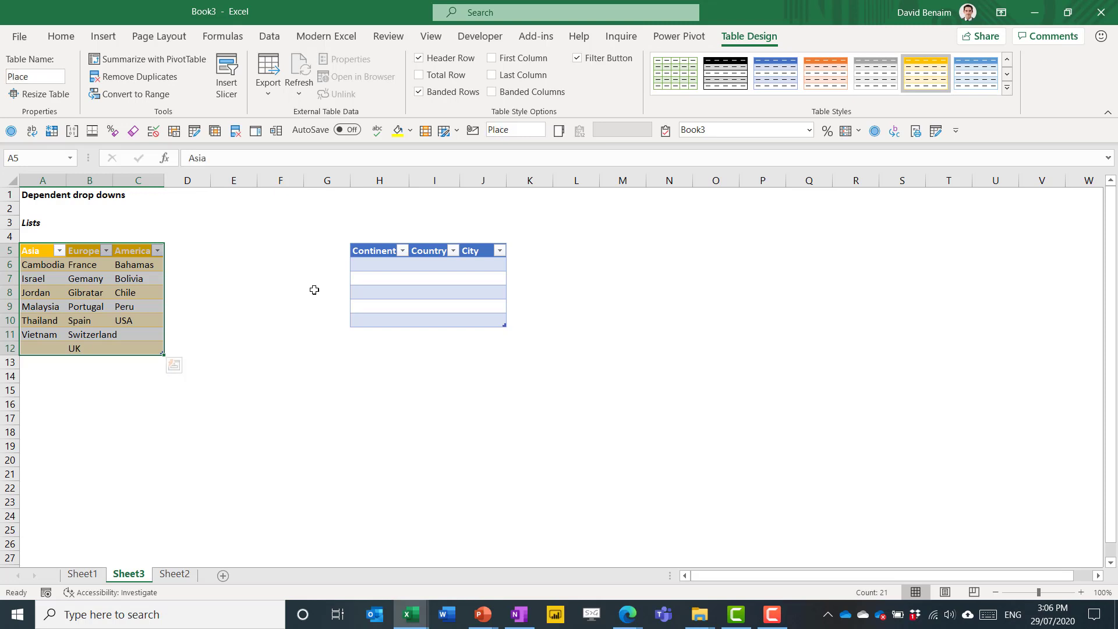
pyautogui.click(93, 404)
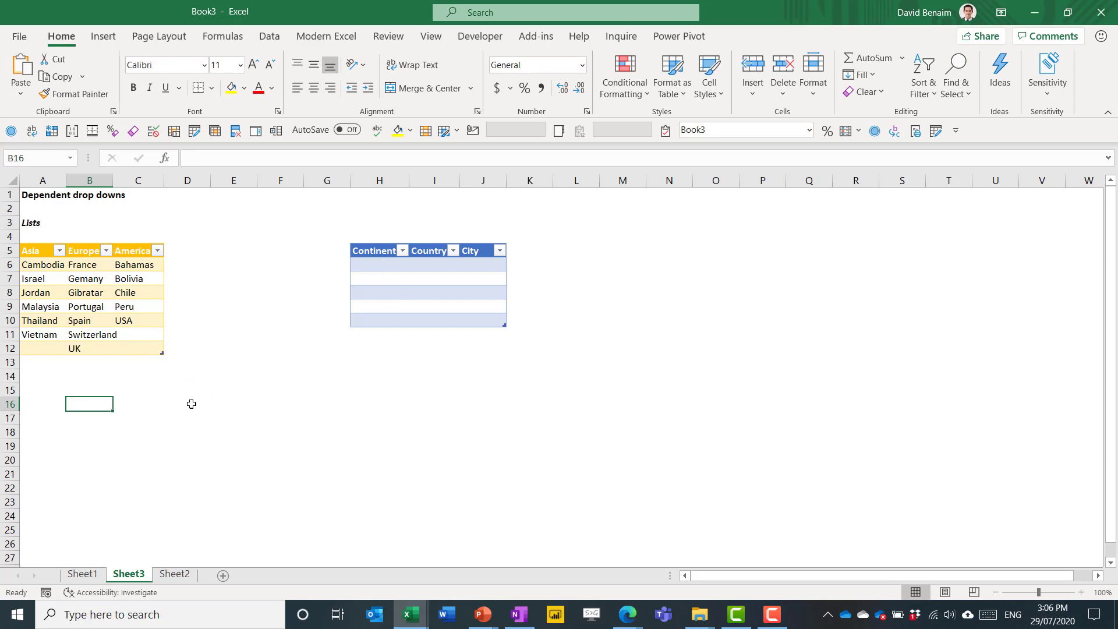
# - Enter =Place[#Headers] in A16 to spill the table headings
pyautogui.click(53, 403)
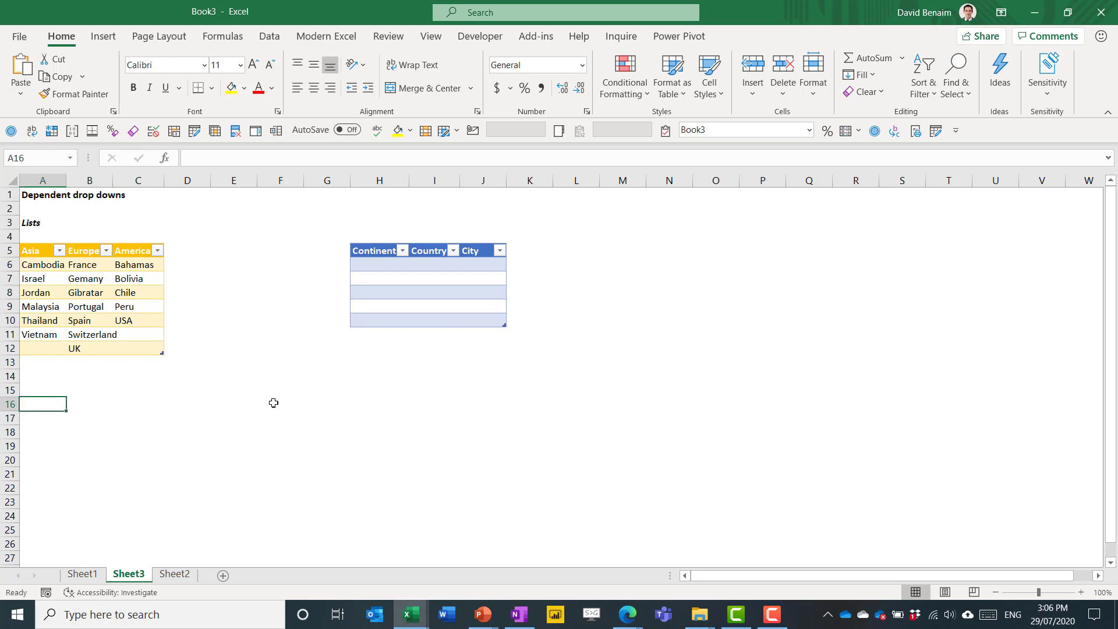
pyautogui.write('=')
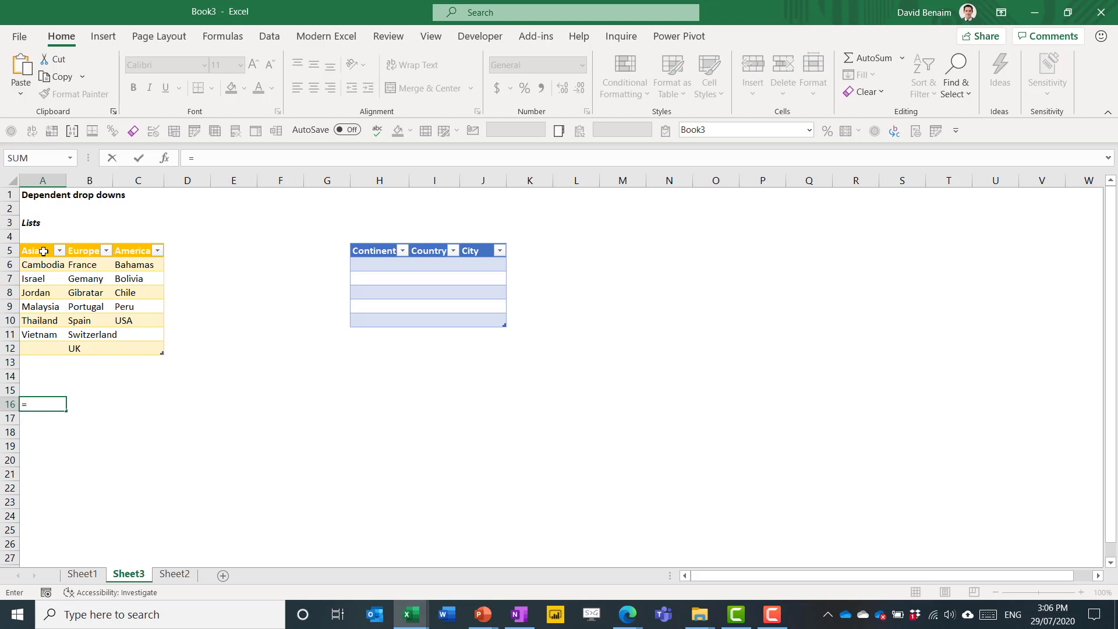
pyautogui.moveTo(43, 251); pyautogui.dragTo(132, 254)
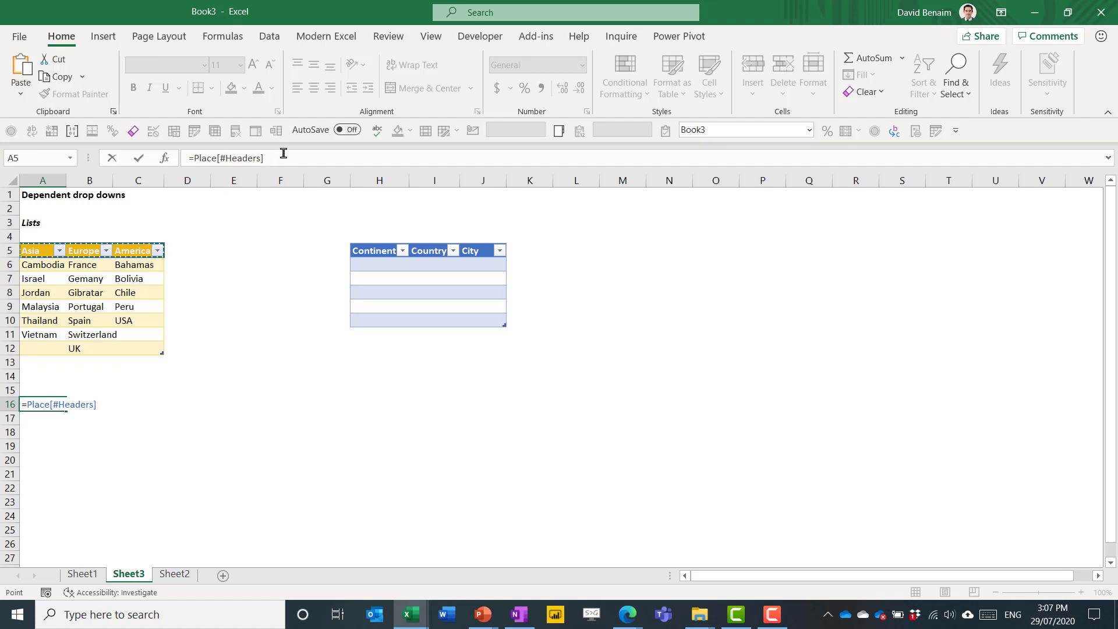
pyautogui.hotkey('ctrl', 'Return')
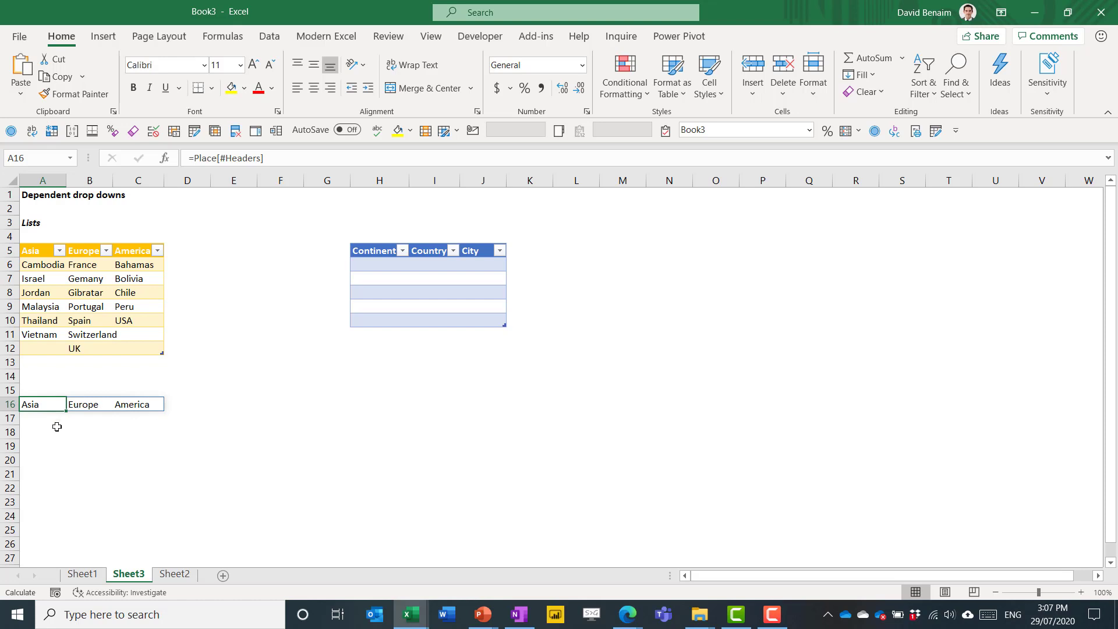
# - Put =FORMULATEXT(A16) in E16 to show A16's formula as text
pyautogui.click(221, 405)
pyautogui.write('=form')
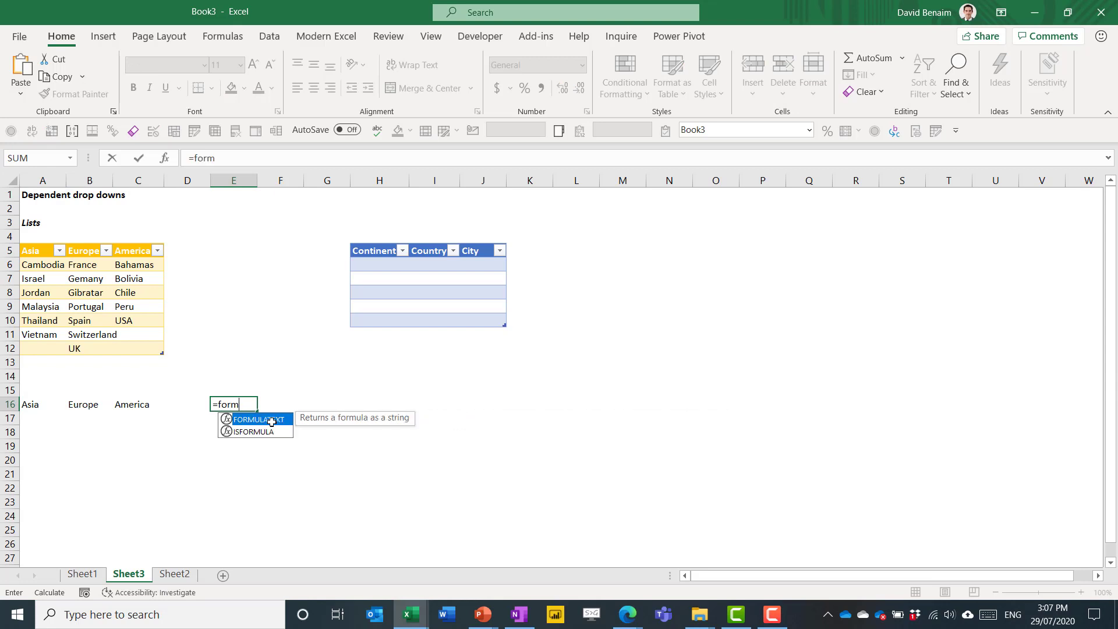
pyautogui.doubleClick(272, 420)
pyautogui.click(42, 404)
pyautogui.hotkey('ctrl', 'Return')
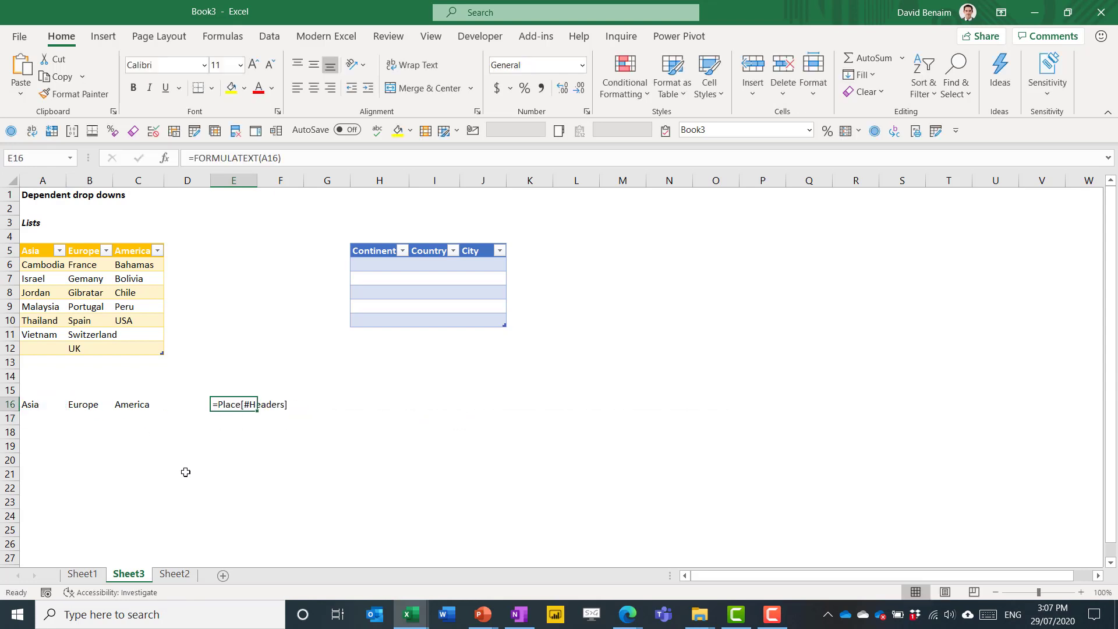
# - Enter =Place[Asia] in A17 to spill the Asia countries
pyautogui.click(39, 418)
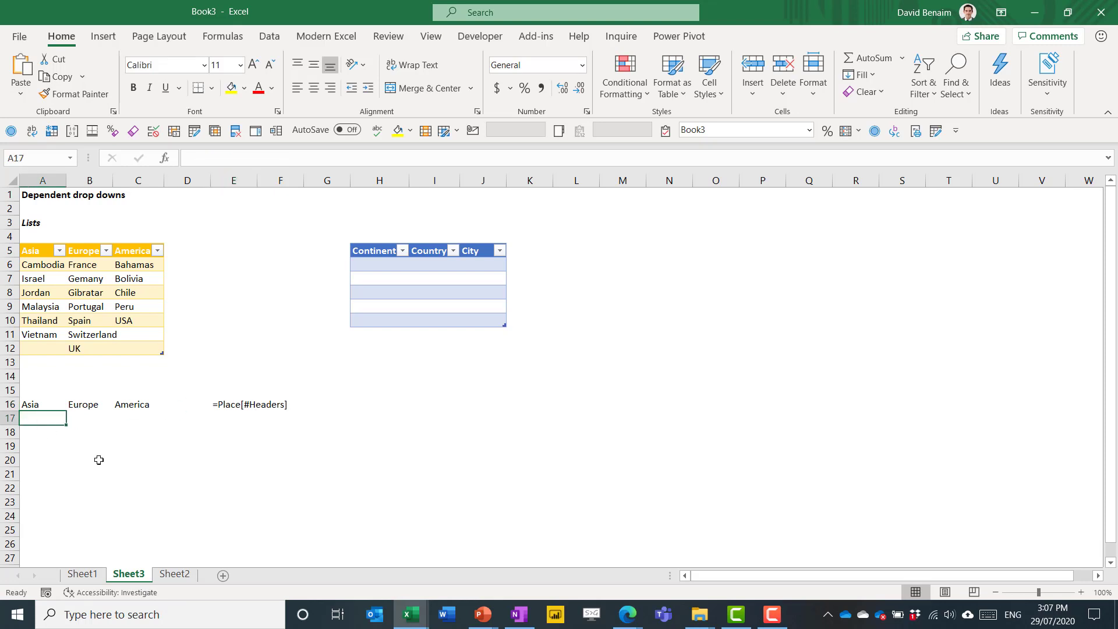
pyautogui.write('=')
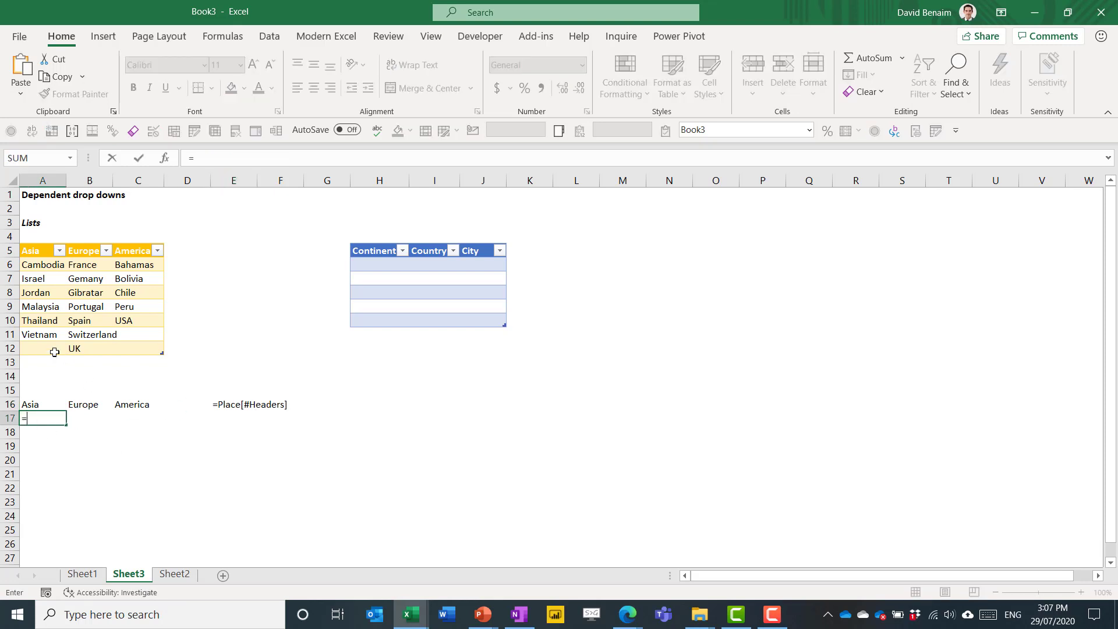
pyautogui.moveTo(49, 269); pyautogui.dragTo(42, 347)
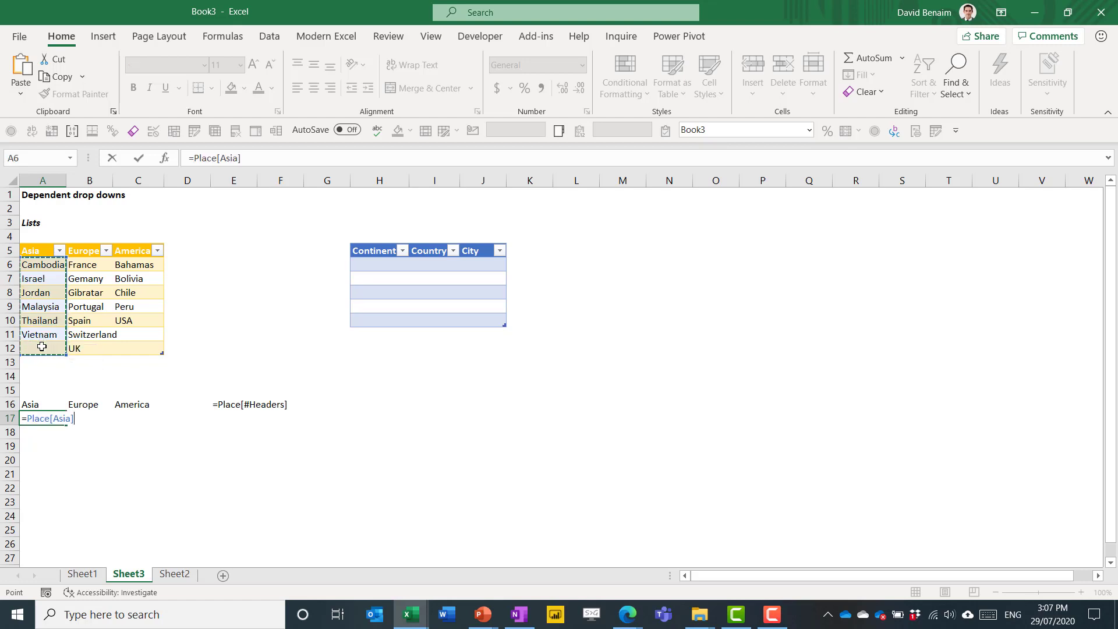
pyautogui.press('Return')
pyautogui.press('Up')
pyautogui.press('Right')
pyautogui.press('Right')
pyautogui.press('Right')
pyautogui.press('Right')
# - Fill E16's FORMULATEXT formula down to E17 and verify it
pyautogui.press('Up')
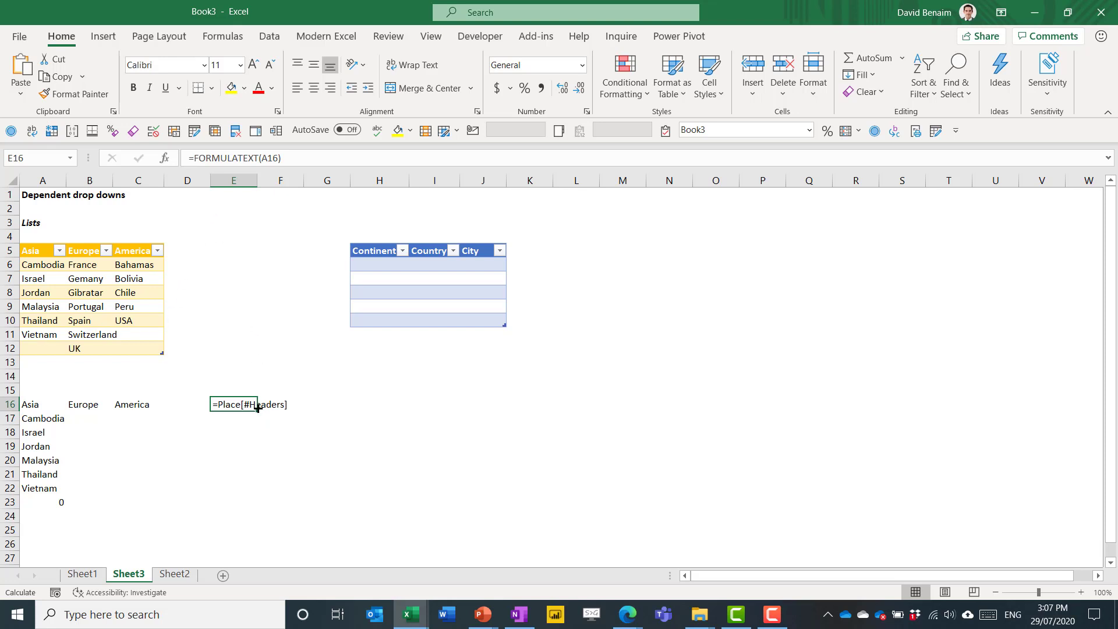
pyautogui.moveTo(257, 410); pyautogui.dragTo(240, 418)
pyautogui.click(240, 418)
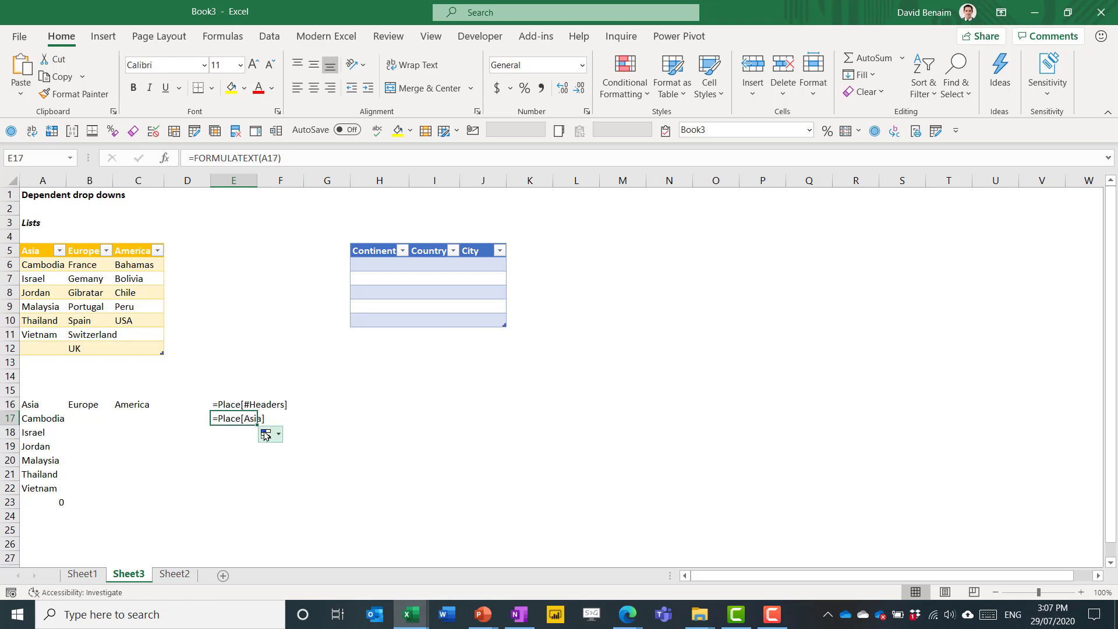
pyautogui.click(224, 405)
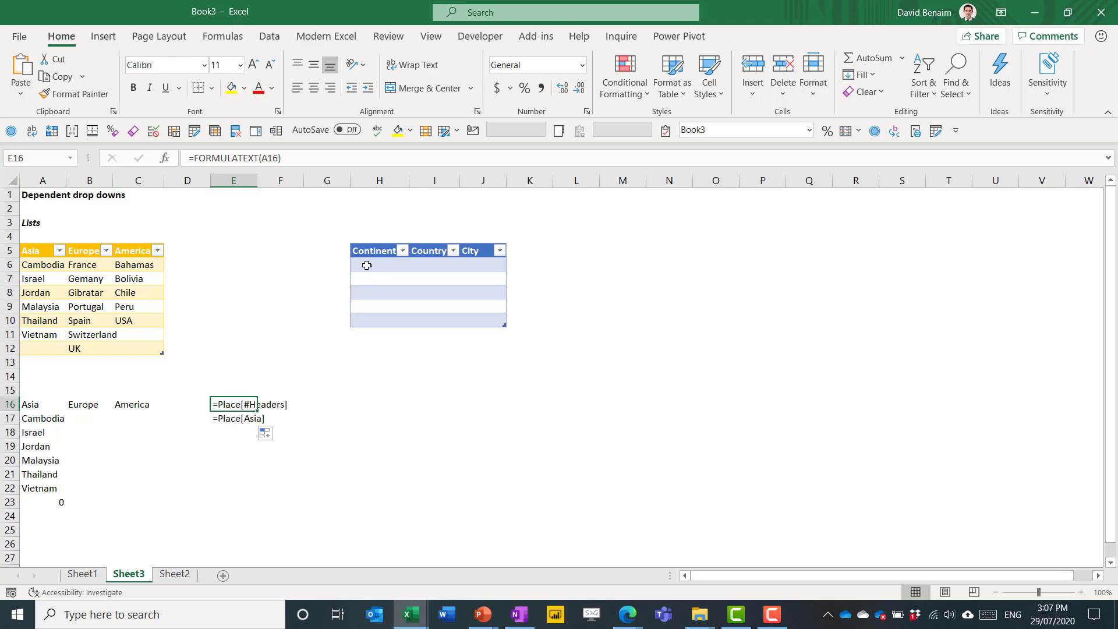
pyautogui.click(185, 250)
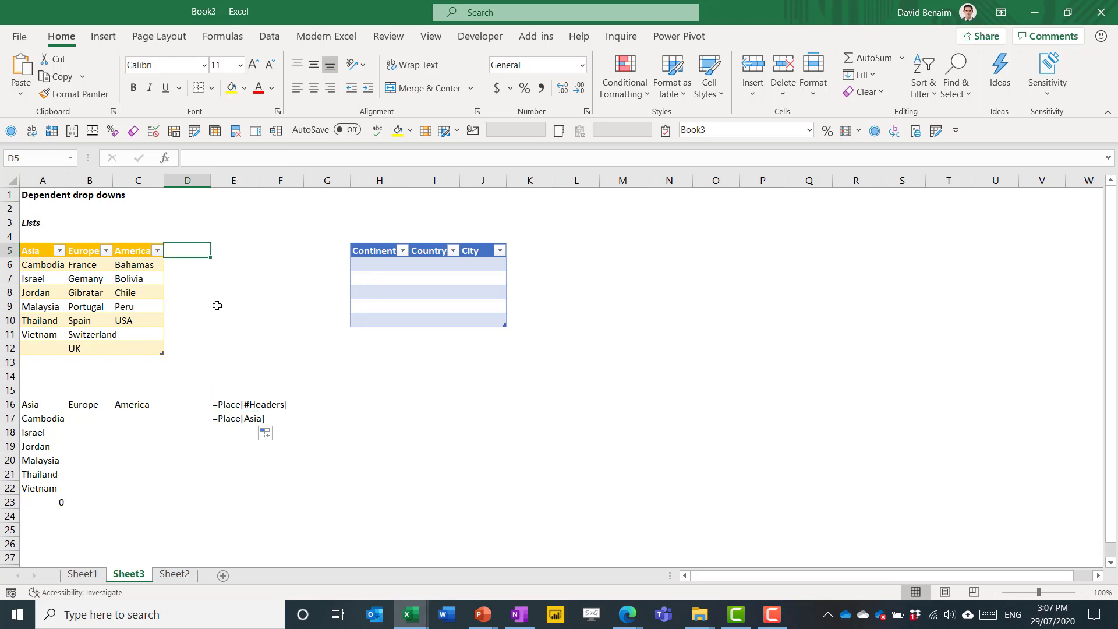
pyautogui.write('Austraki')
pyautogui.press('BackSpace')
pyautogui.press('BackSpace')
pyautogui.write('lia')
pyautogui.press('Return')
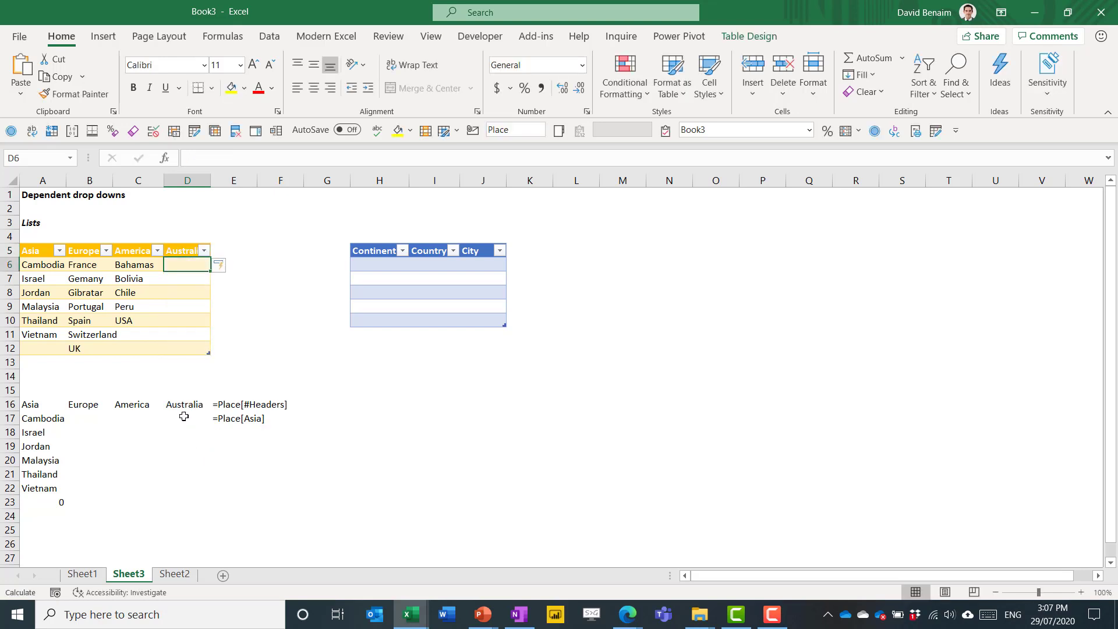
pyautogui.click(182, 409)
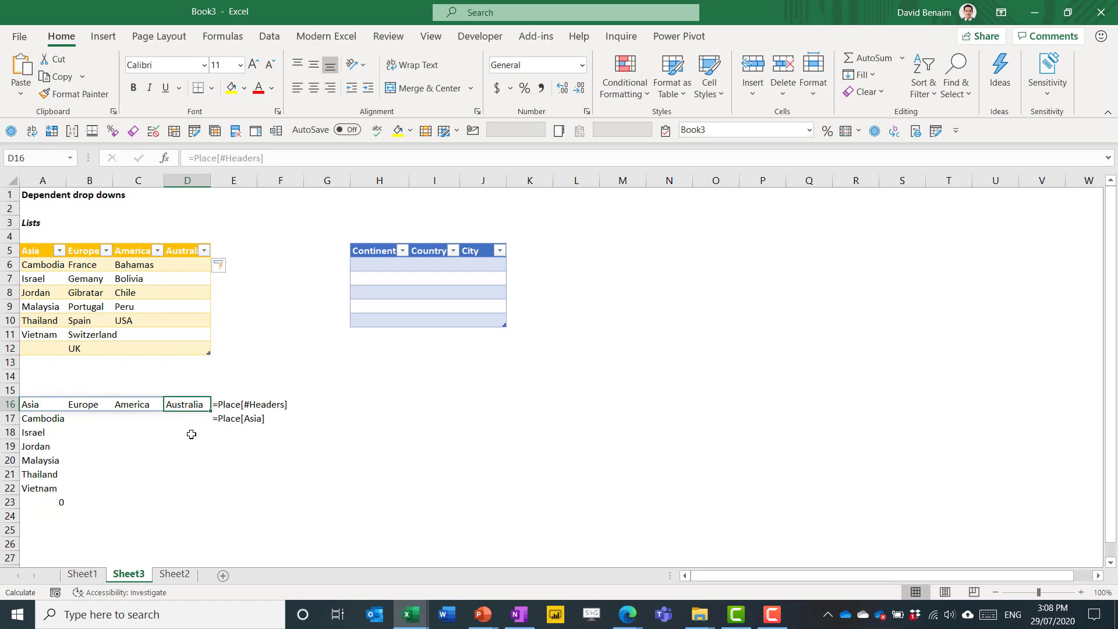
pyautogui.click(191, 434)
pyautogui.write('=')
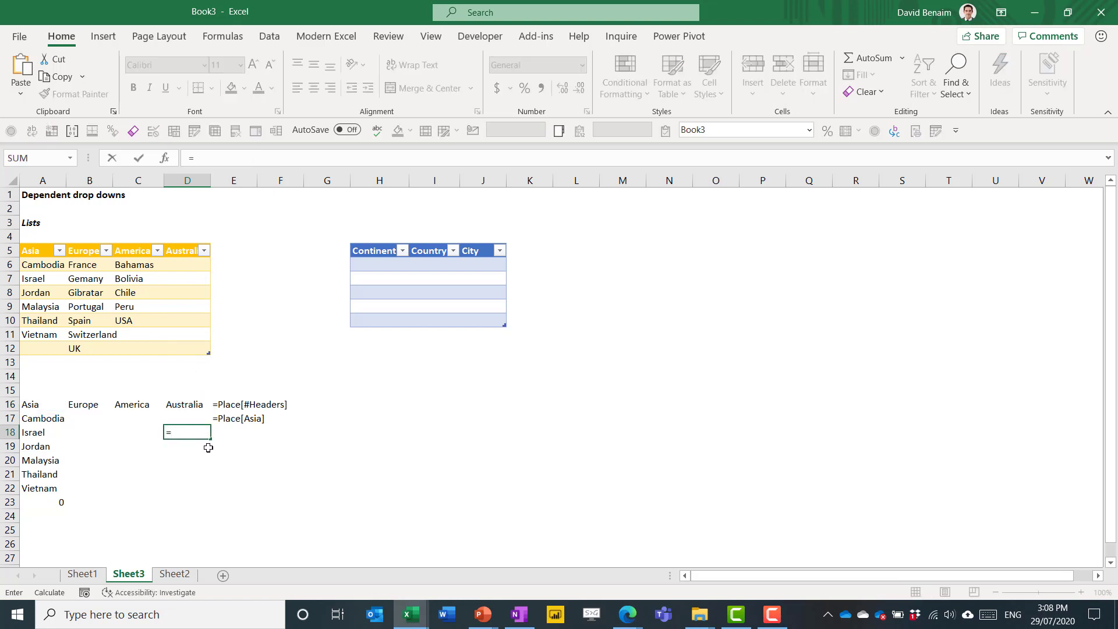
pyautogui.moveTo(192, 264); pyautogui.dragTo(201, 350)
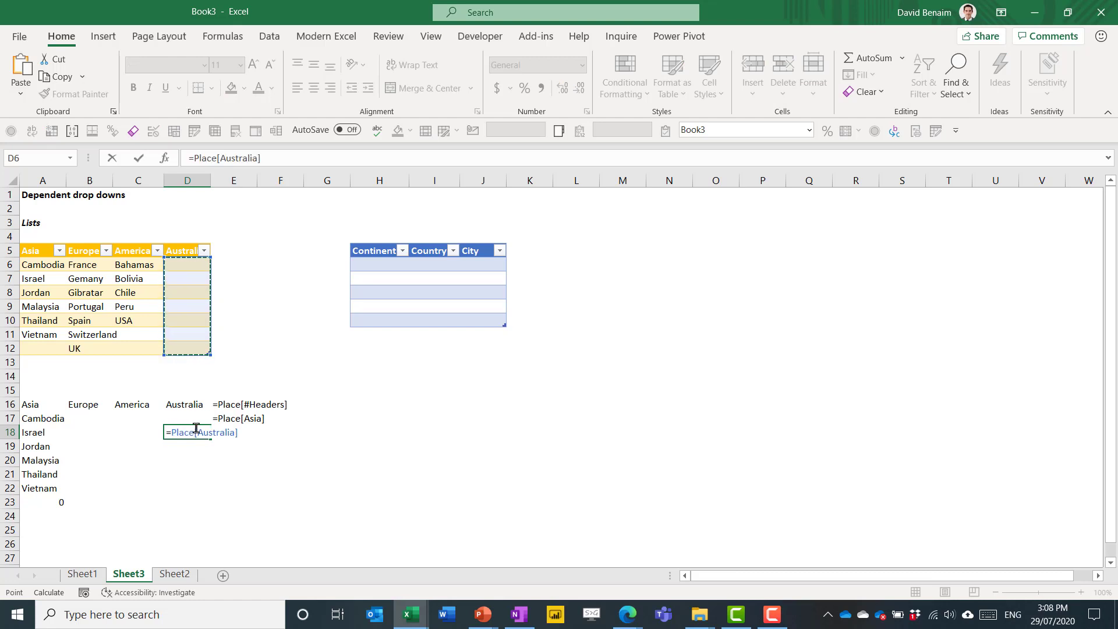
pyautogui.press('Escape')
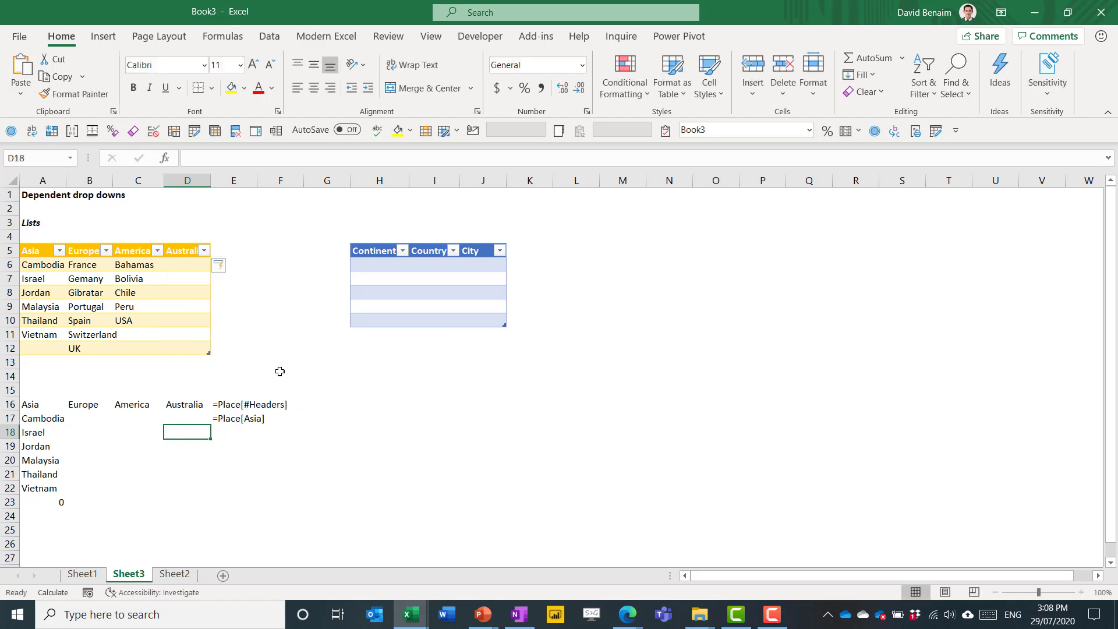
pyautogui.hotkey('ctrl', 'z')
pyautogui.hotkey('ctrl', 'z')
# - Give Continent cells H6:H10 a list validation with source =INDIRECT("Place[#Headers]")
pyautogui.moveTo(387, 264); pyautogui.dragTo(383, 320)
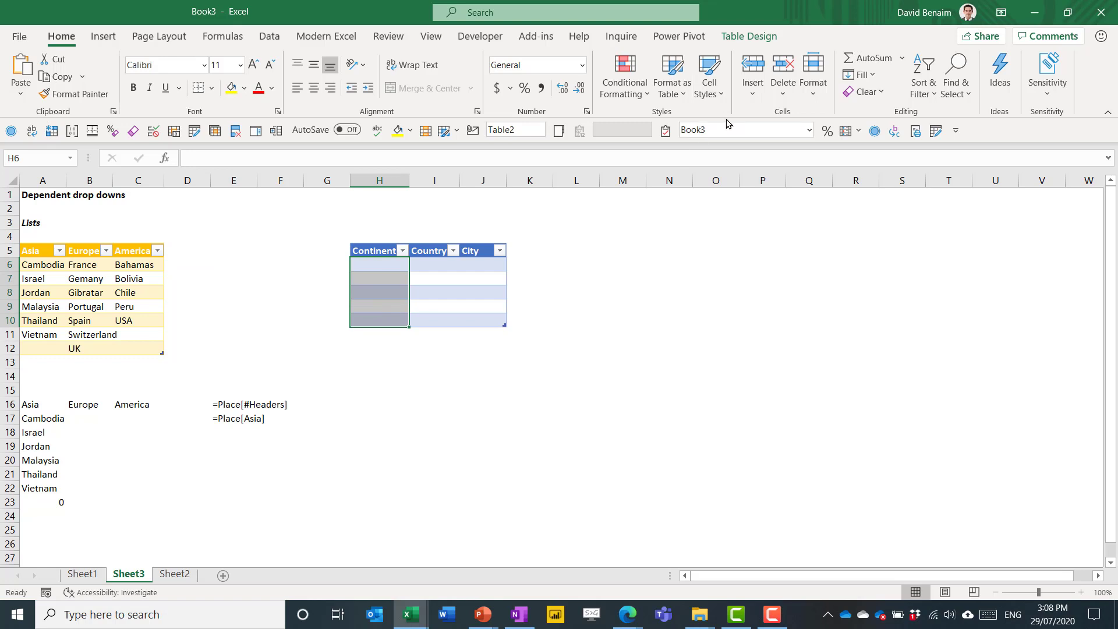
pyautogui.click(268, 39)
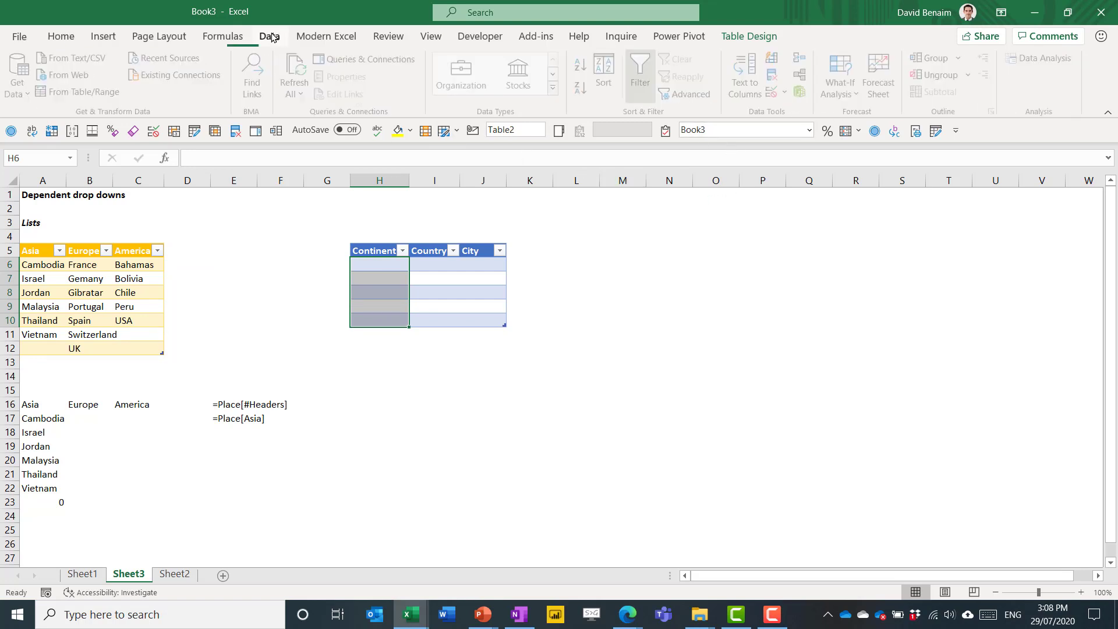
pyautogui.click(778, 96)
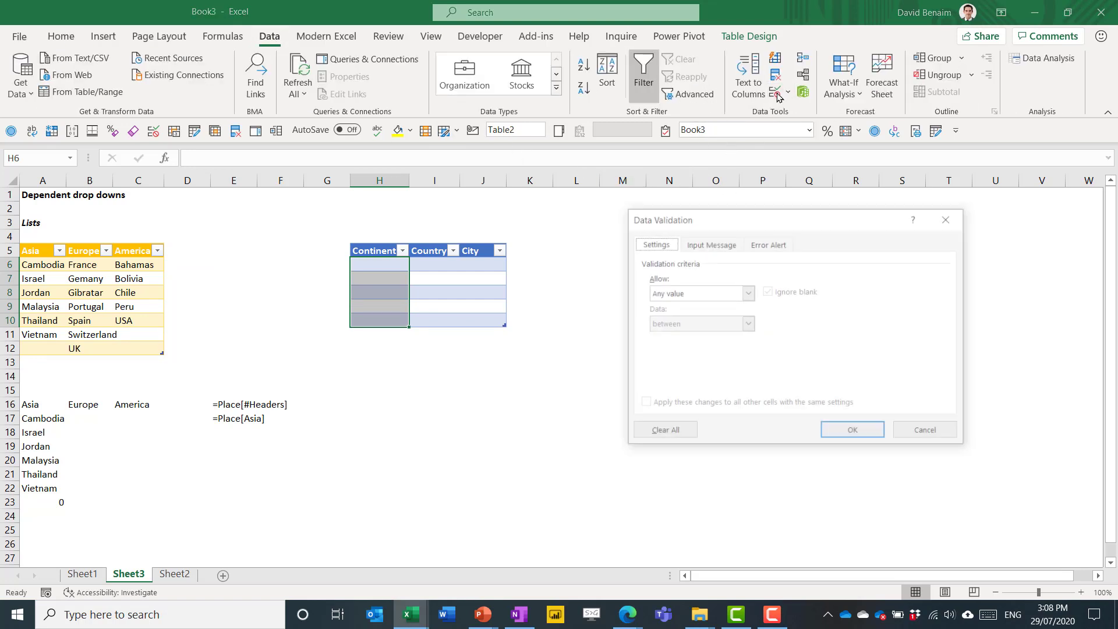
pyautogui.click(747, 293)
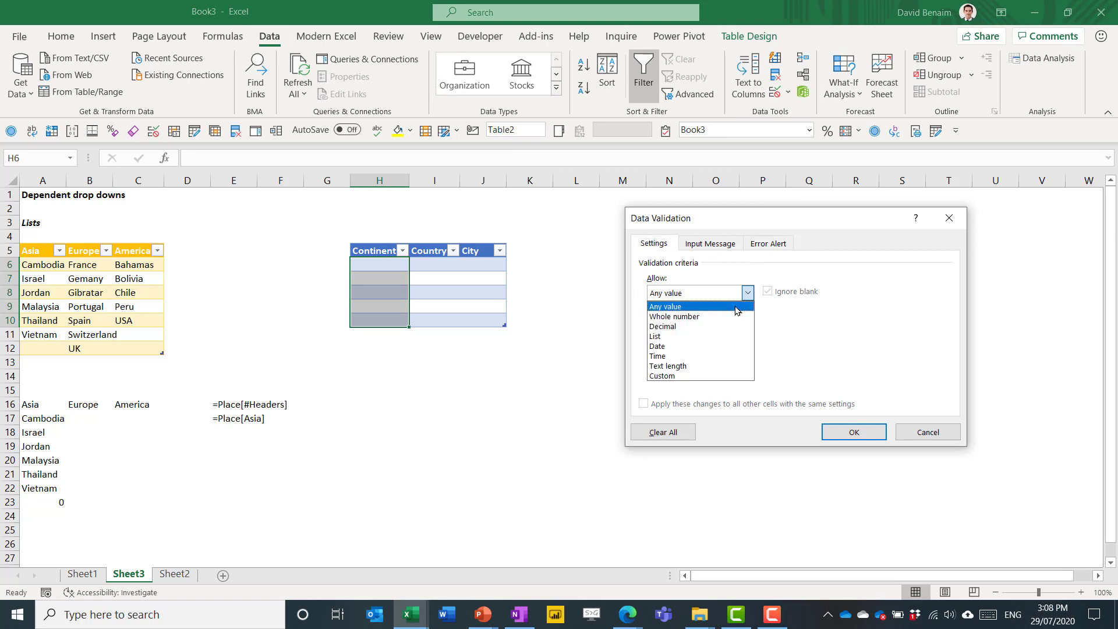
pyautogui.click(699, 338)
pyautogui.click(702, 353)
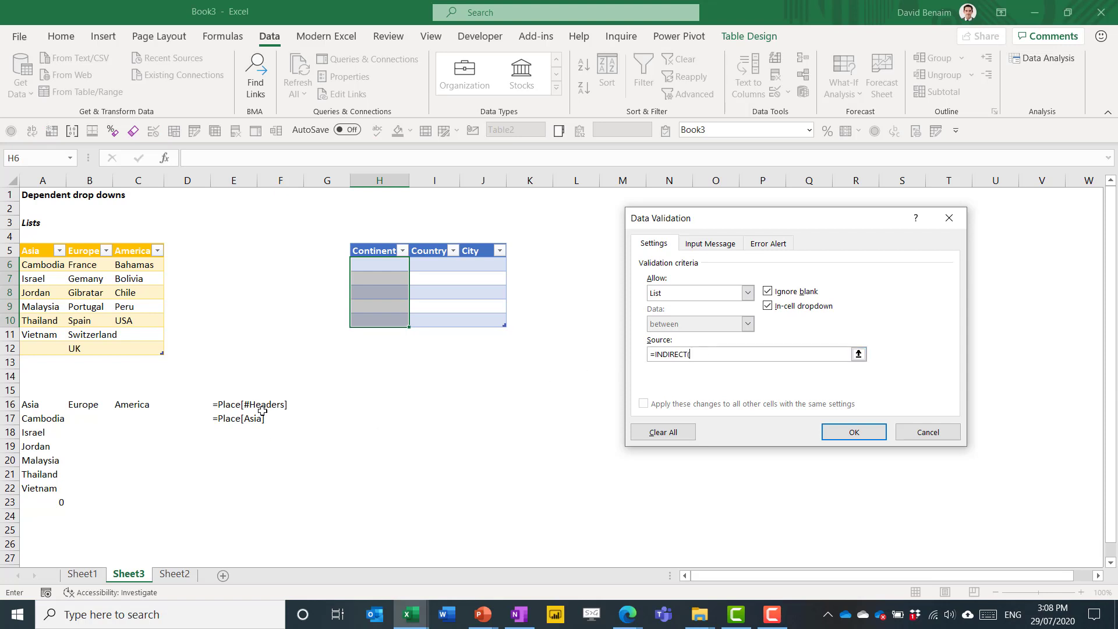
pyautogui.hotkey('ctrl', 'v')
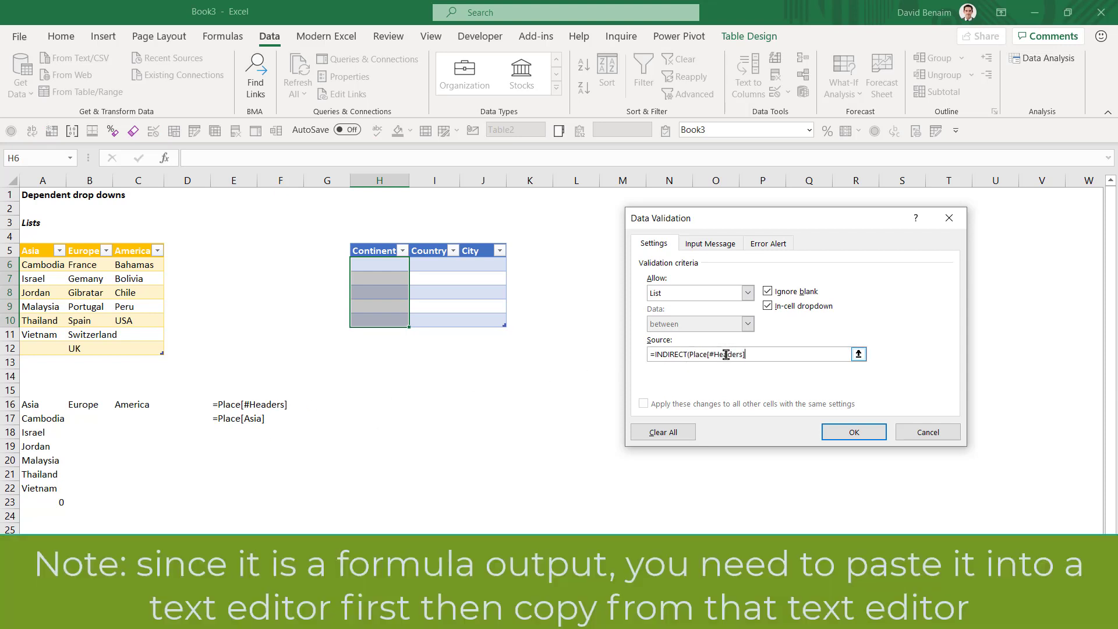
pyautogui.click(689, 355)
pyautogui.write('"')
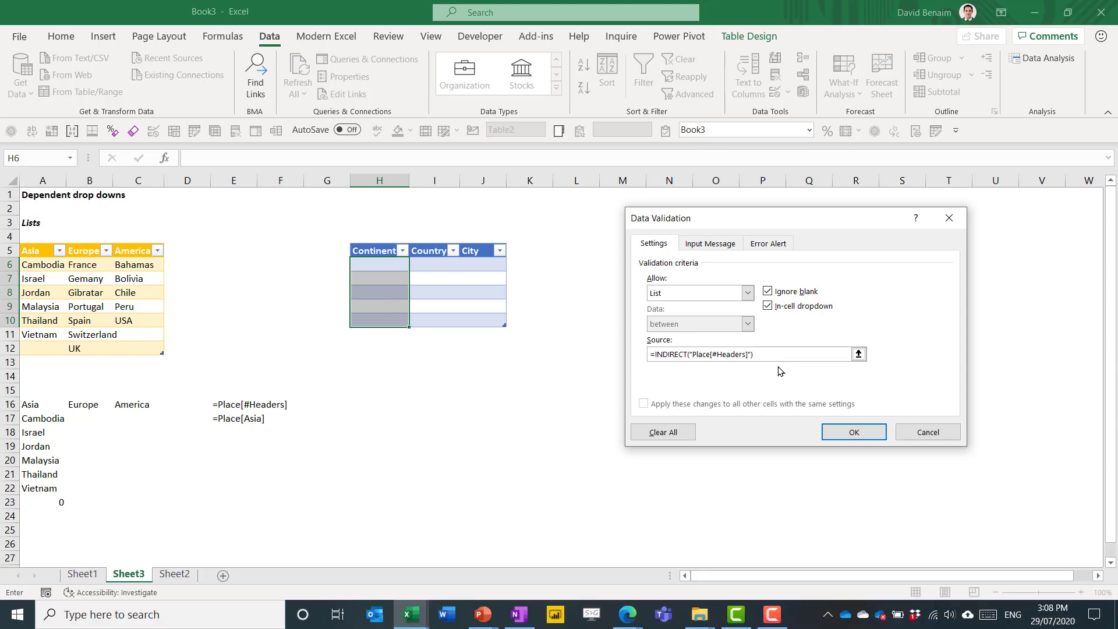
pyautogui.click(837, 436)
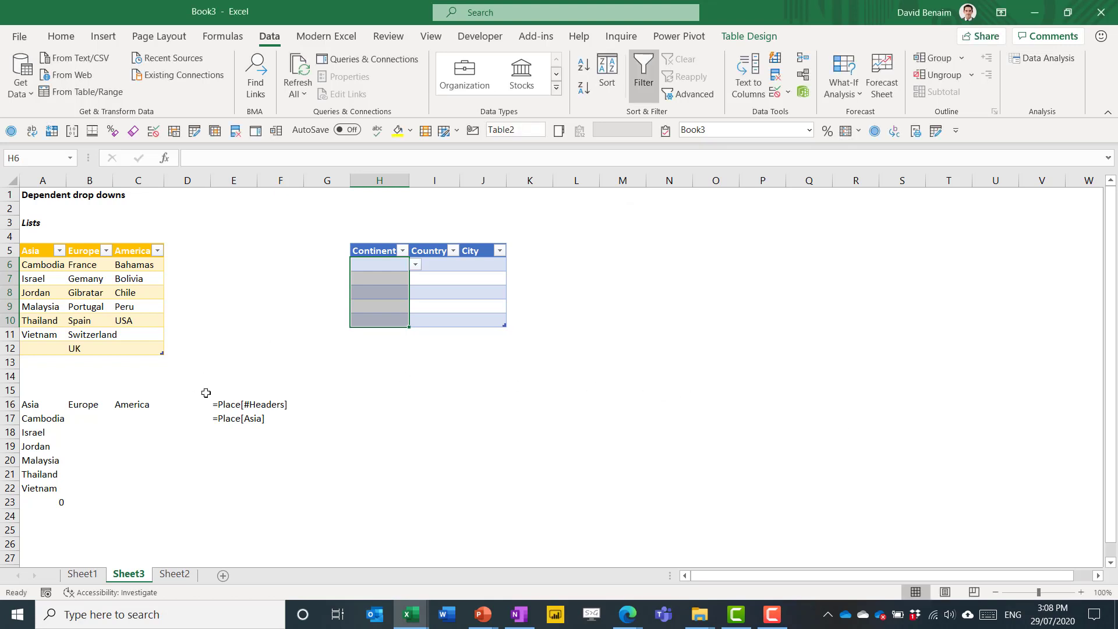
# - Add an Australia column header in D5 and confirm it appears in the Continent dropdown
pyautogui.click(415, 264)
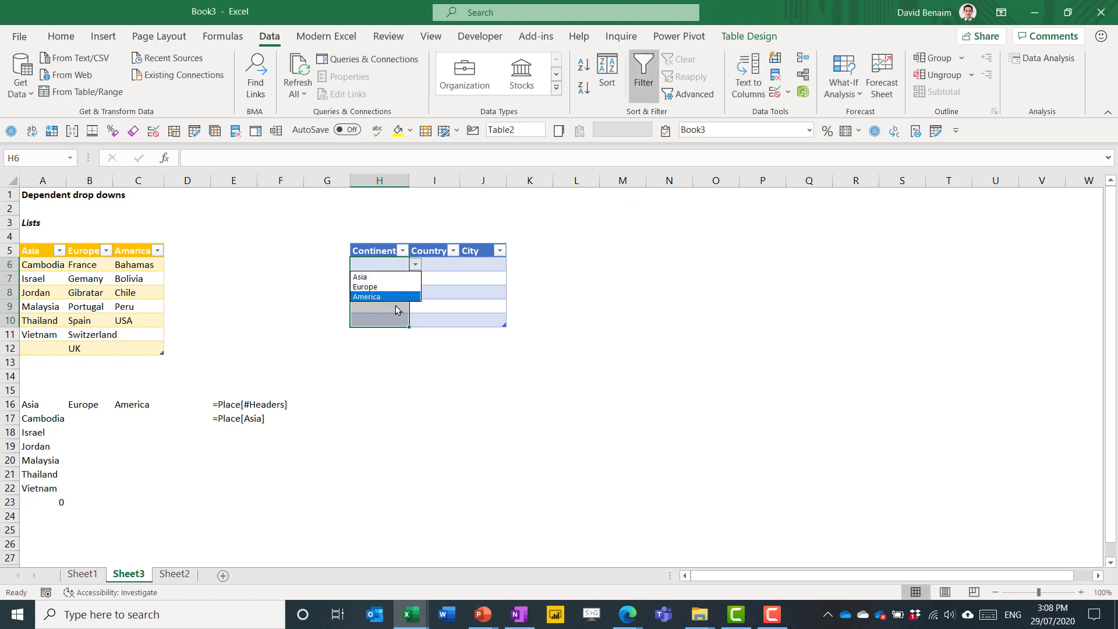
pyautogui.click(401, 281)
pyautogui.click(415, 279)
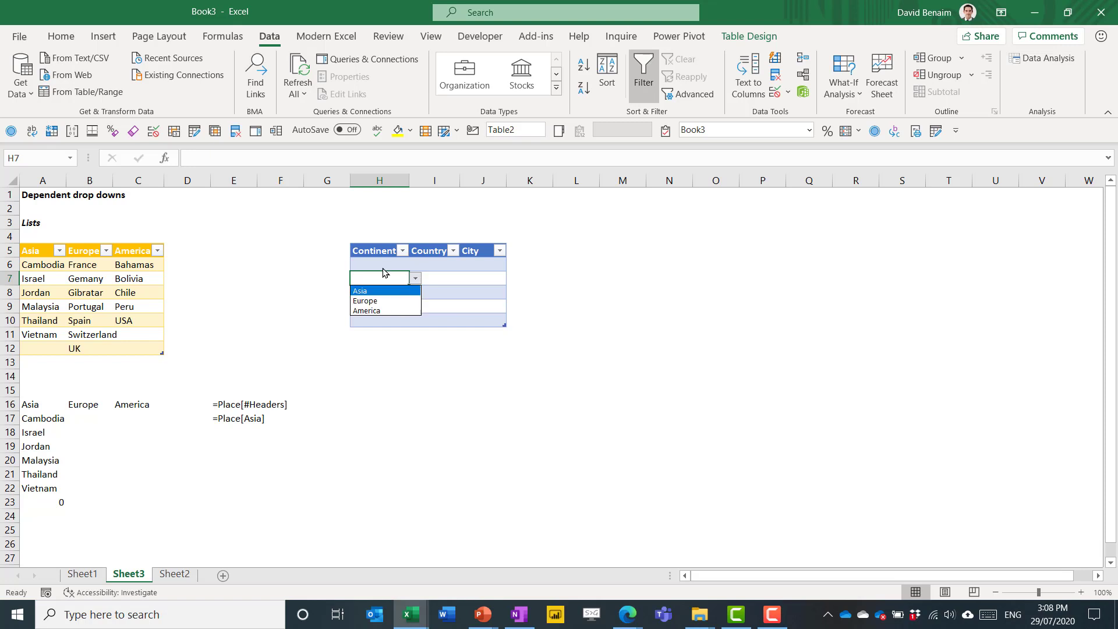
pyautogui.click(246, 265)
pyautogui.click(180, 252)
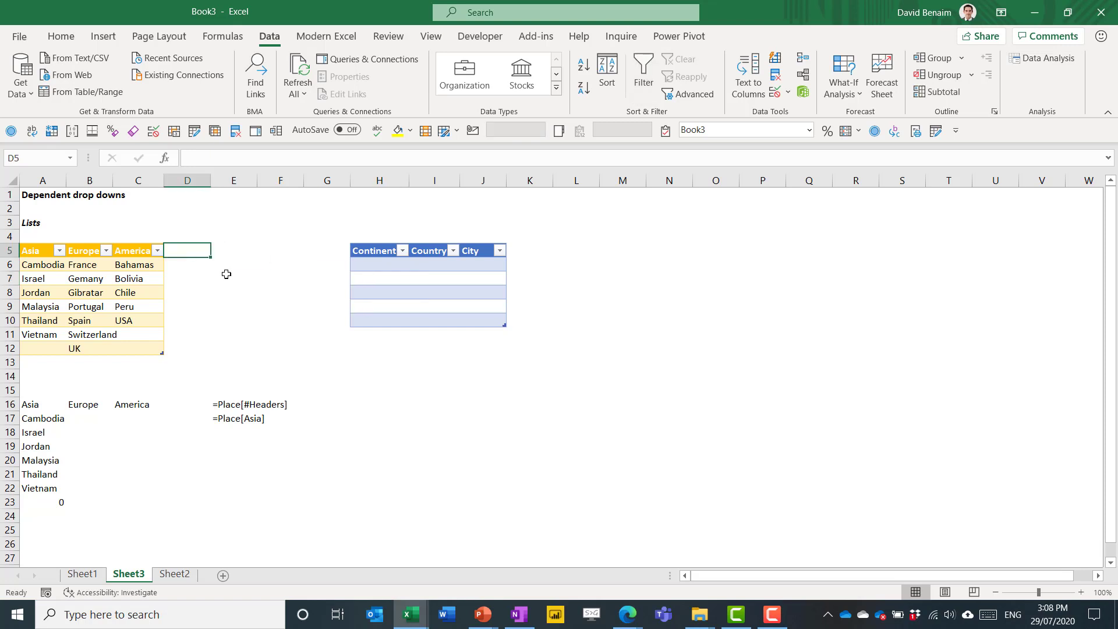
pyautogui.write('Australia')
pyautogui.press('Return')
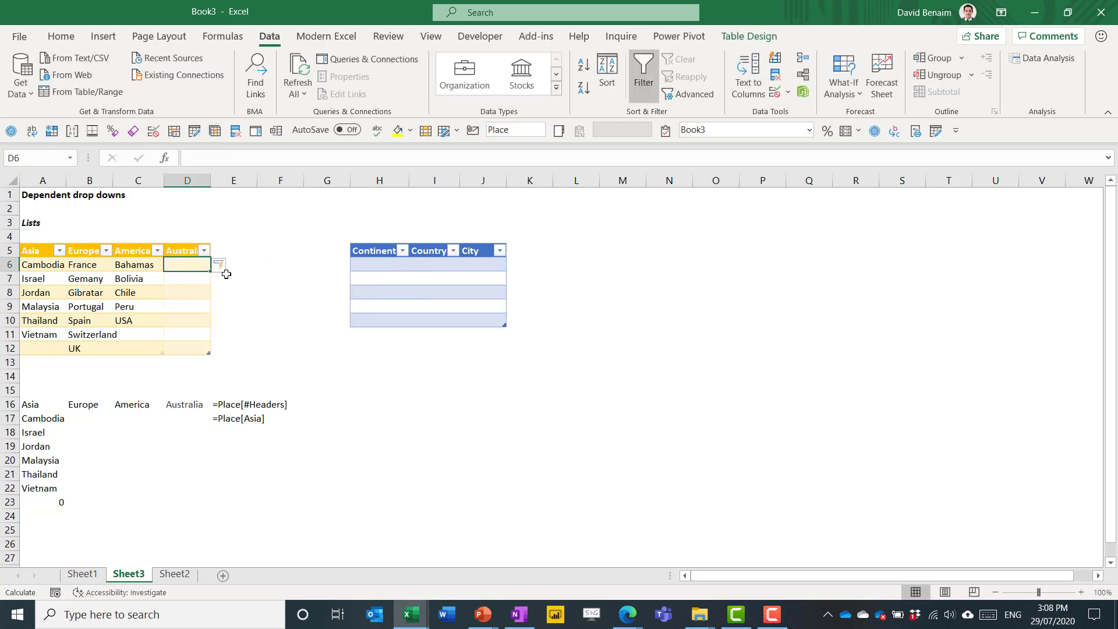
pyautogui.click(375, 263)
pyautogui.click(415, 265)
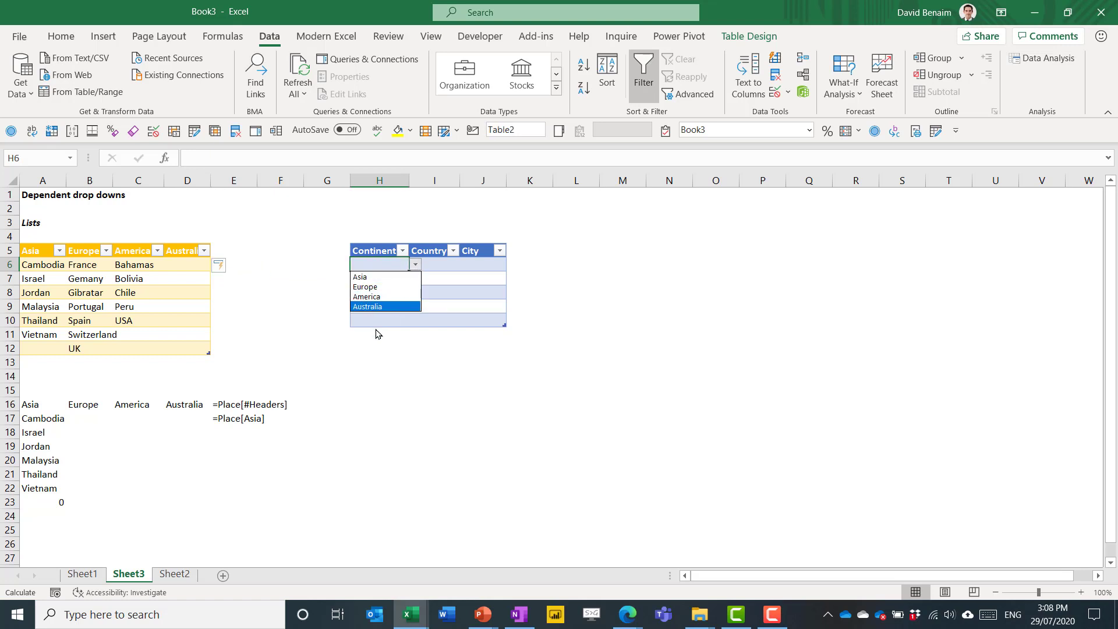
pyautogui.press('Escape')
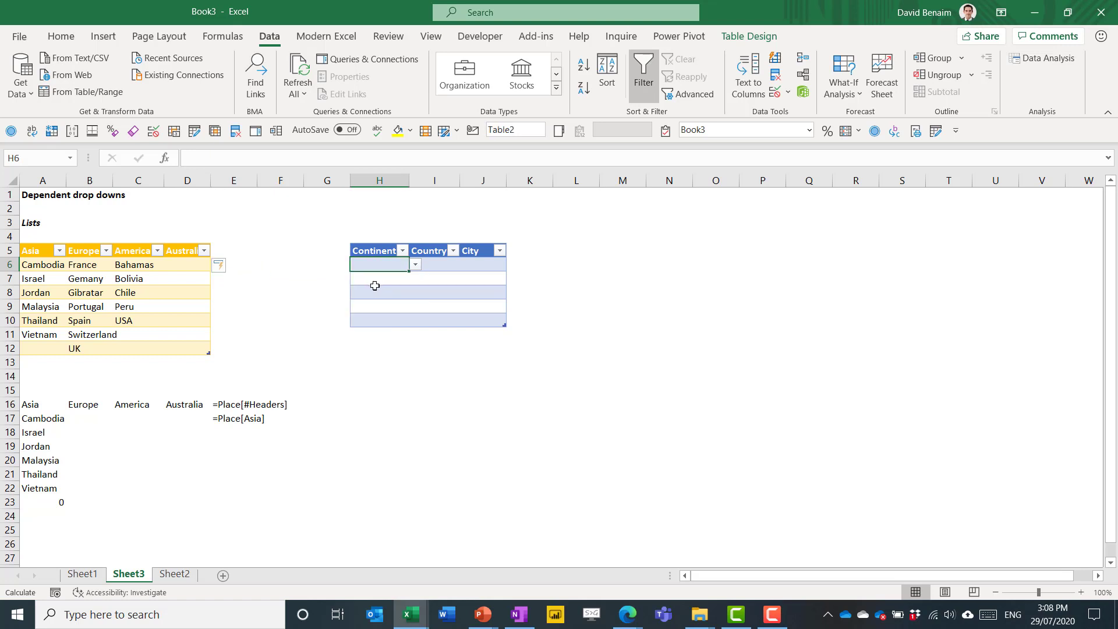
# - Set Continent cell H6 to Europe and H7 to Asia
pyautogui.click(434, 267)
pyautogui.hotkey('shift', 'Down')
pyautogui.hotkey('shift', 'Down')
pyautogui.hotkey('shift', 'Down')
pyautogui.hotkey('shift', 'Down')
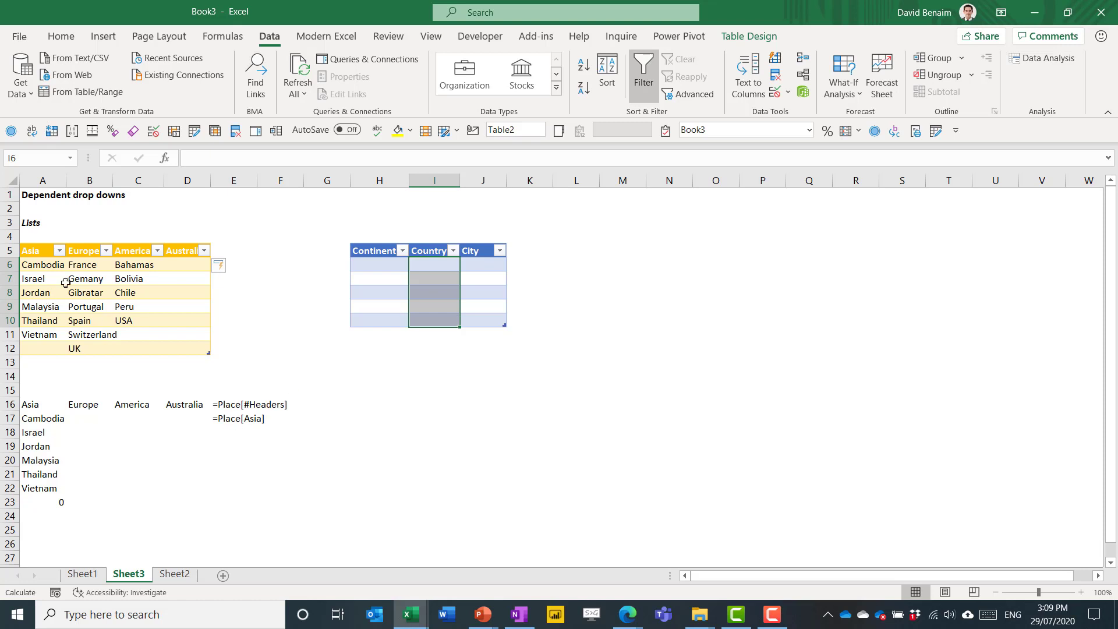
pyautogui.click(390, 268)
pyautogui.click(415, 264)
pyautogui.click(393, 282)
pyautogui.click(415, 278)
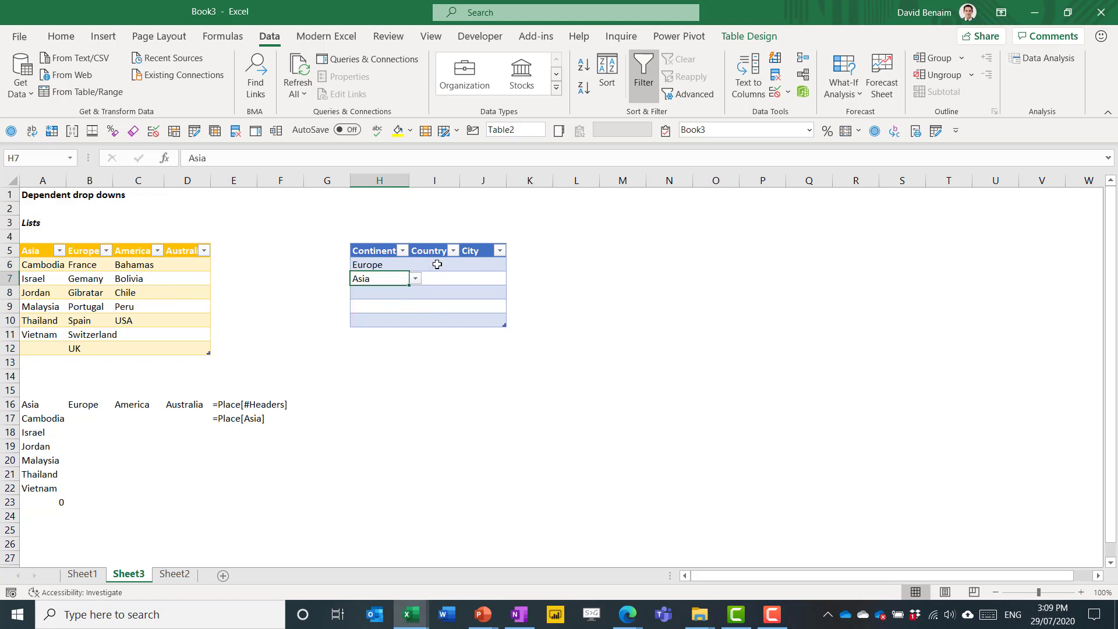
pyautogui.click(379, 290)
# - Start a list validation on Country cells I6:I9 with source =INDIRECT("Place["&$H$6
pyautogui.moveTo(429, 264); pyautogui.dragTo(430, 320)
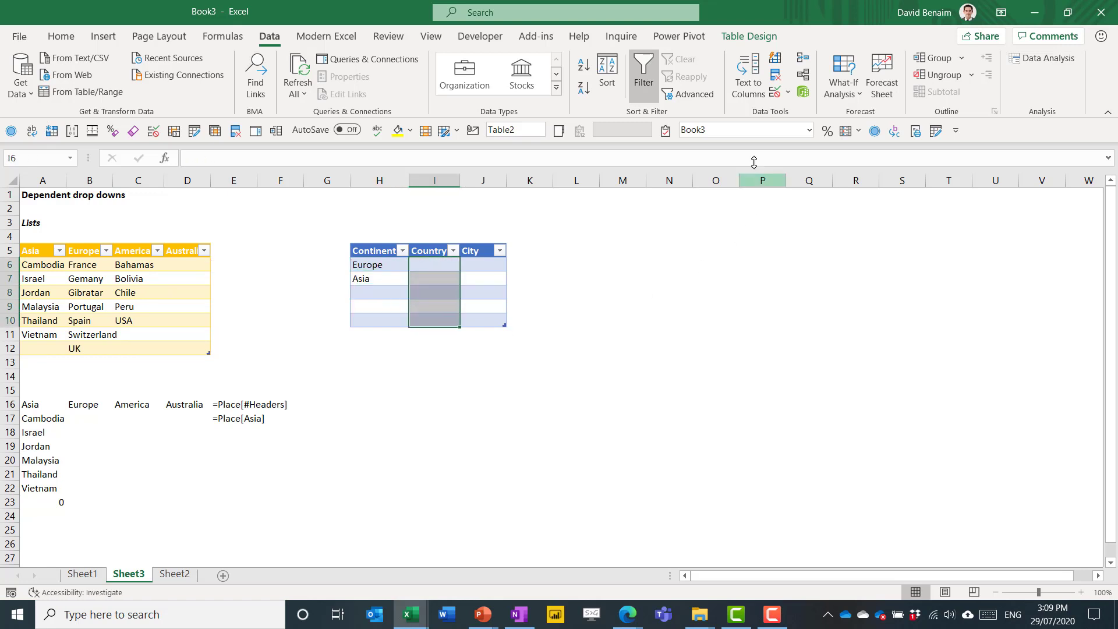
pyautogui.click(775, 94)
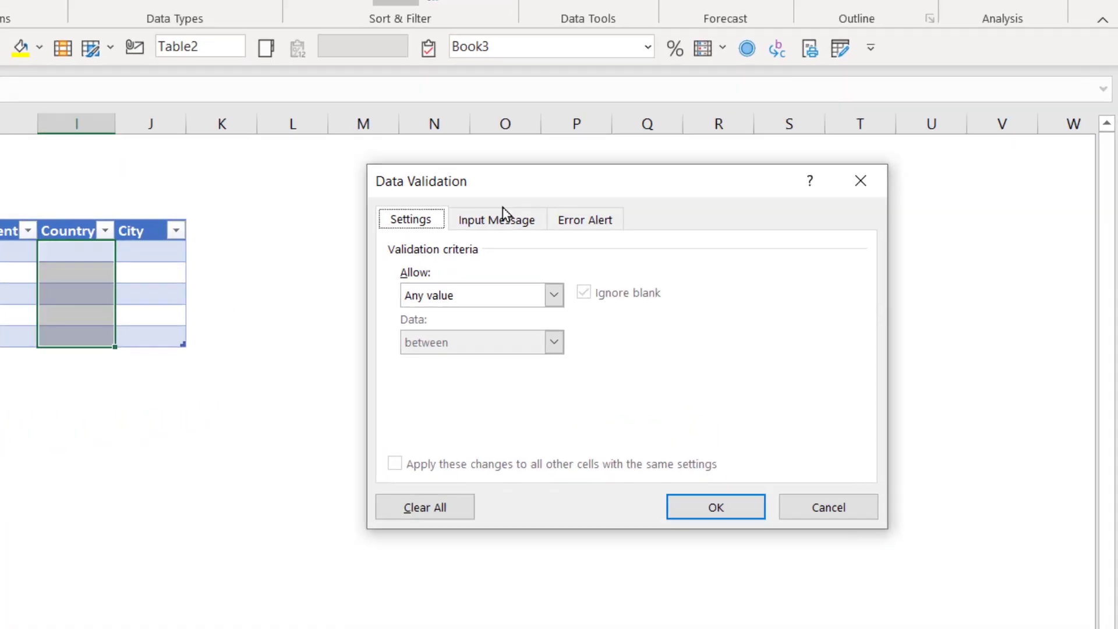
pyautogui.click(719, 289)
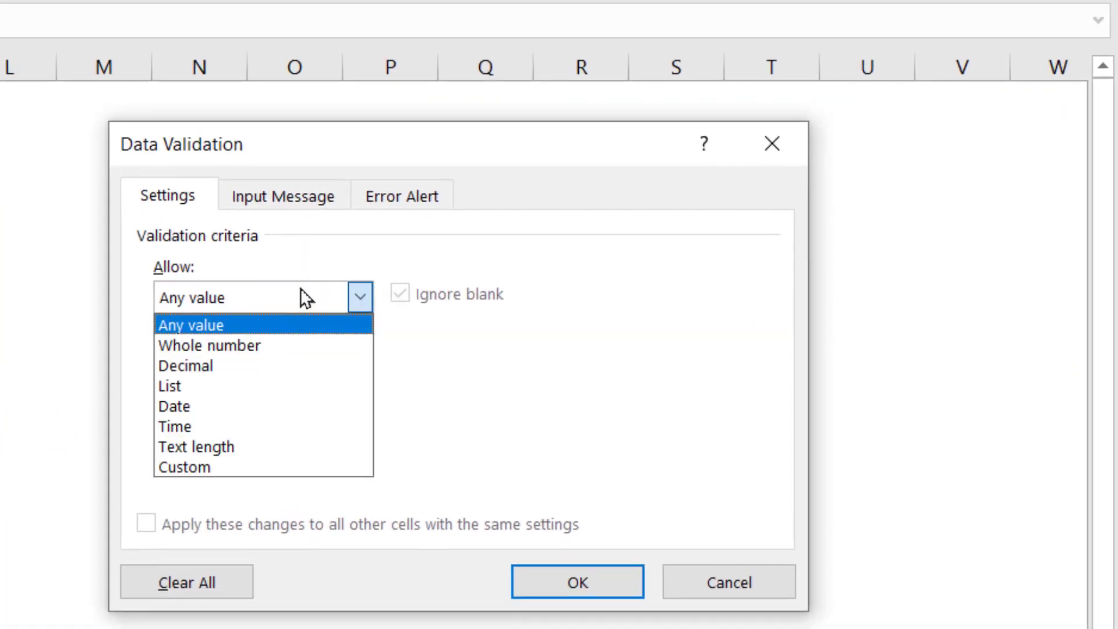
pyautogui.click(288, 384)
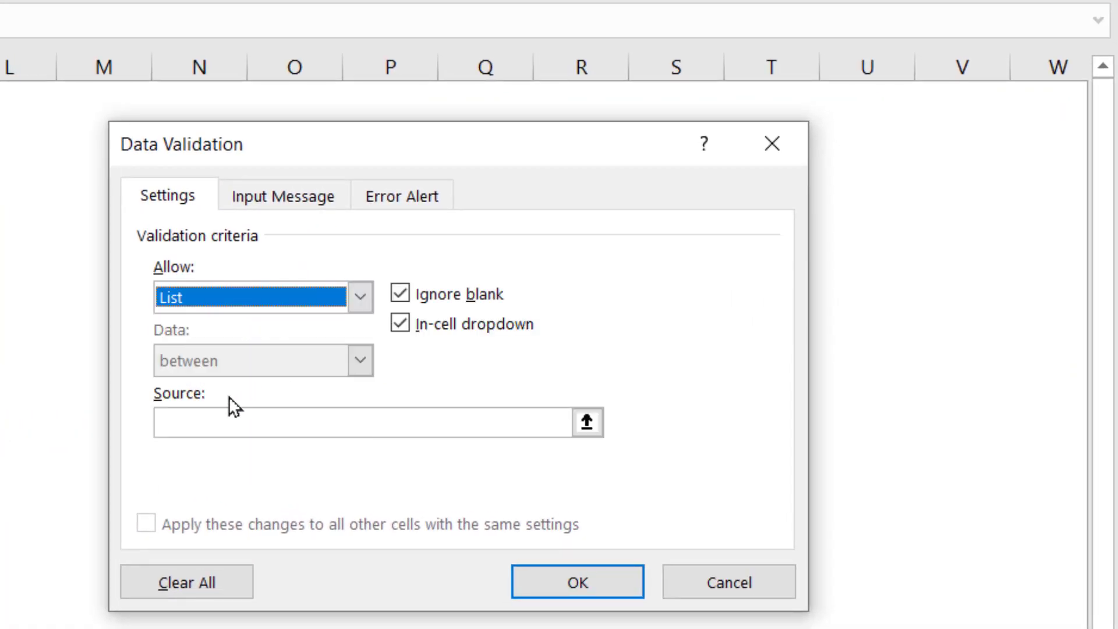
pyautogui.click(216, 414)
pyautogui.write('=l')
pyautogui.write('NDIRECT')
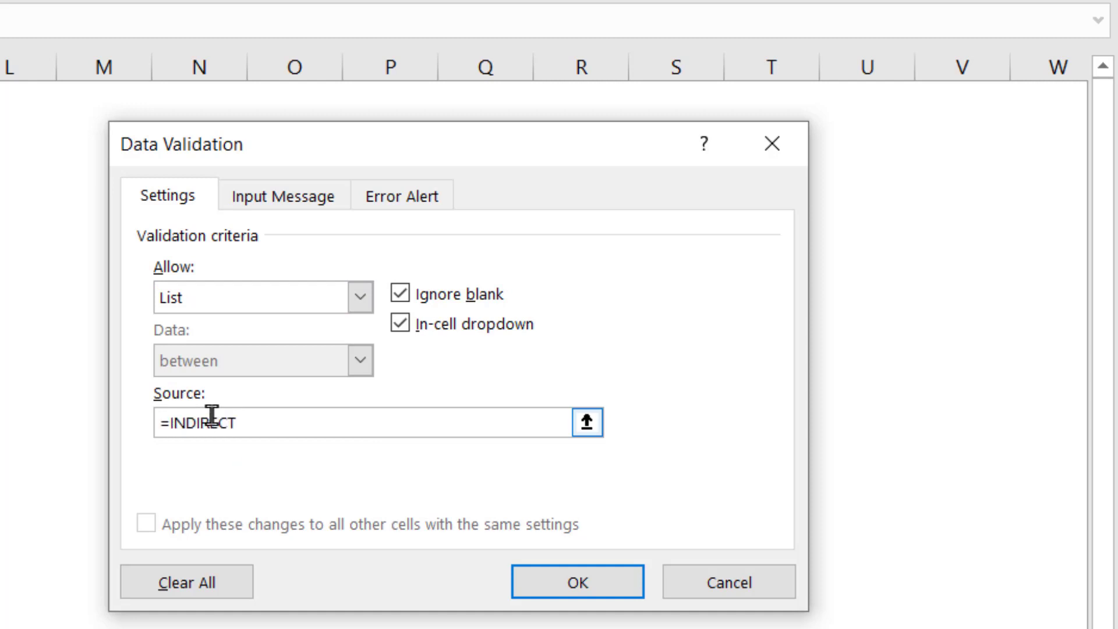
pyautogui.write('("Place')
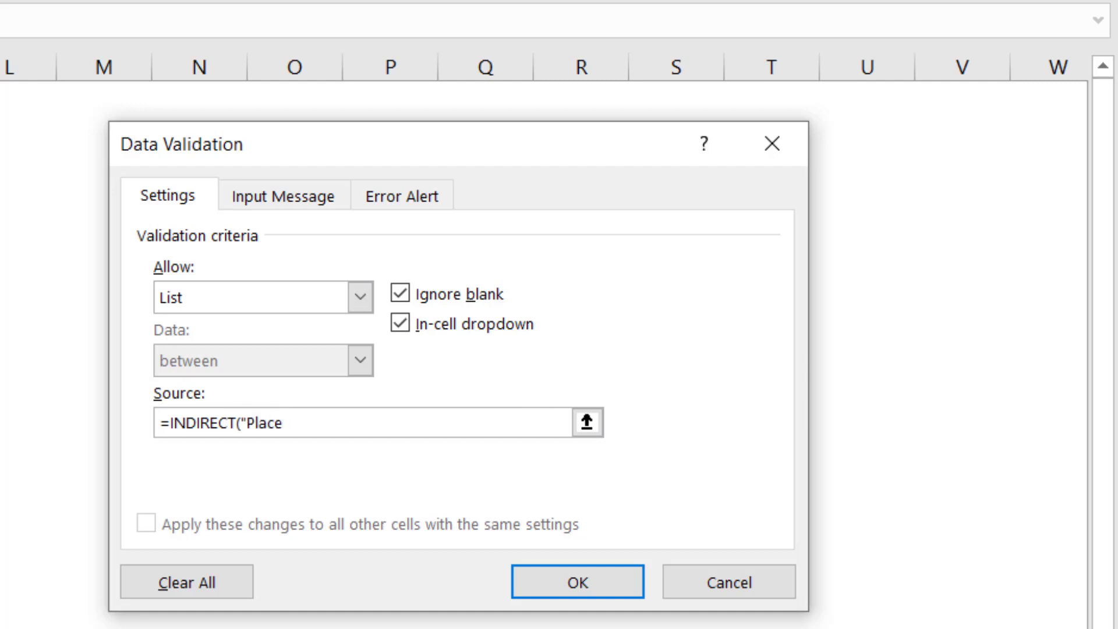
pyautogui.write('["&$H$6')
# - Make H6 relative and complete the source as =INDIRECT("Place["&H6&"]")
pyautogui.click(315, 422)
pyautogui.press('BackSpace')
pyautogui.press('Right')
pyautogui.press('Delete')
pyautogui.press('Right')
pyautogui.write('&')
pyautogui.write('"]')
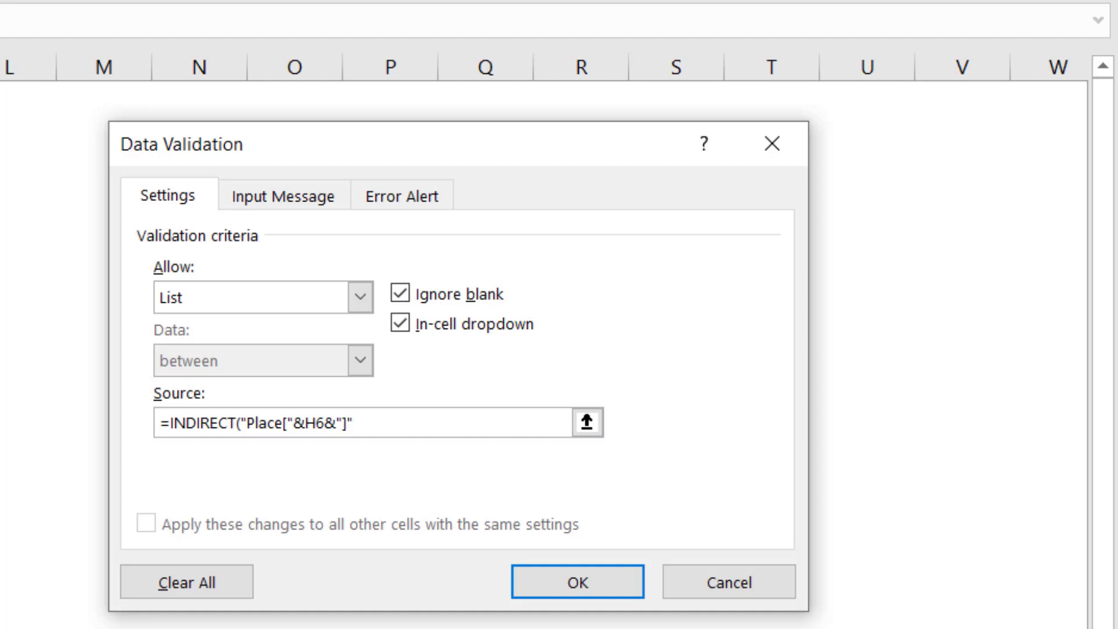
pyautogui.write('")')
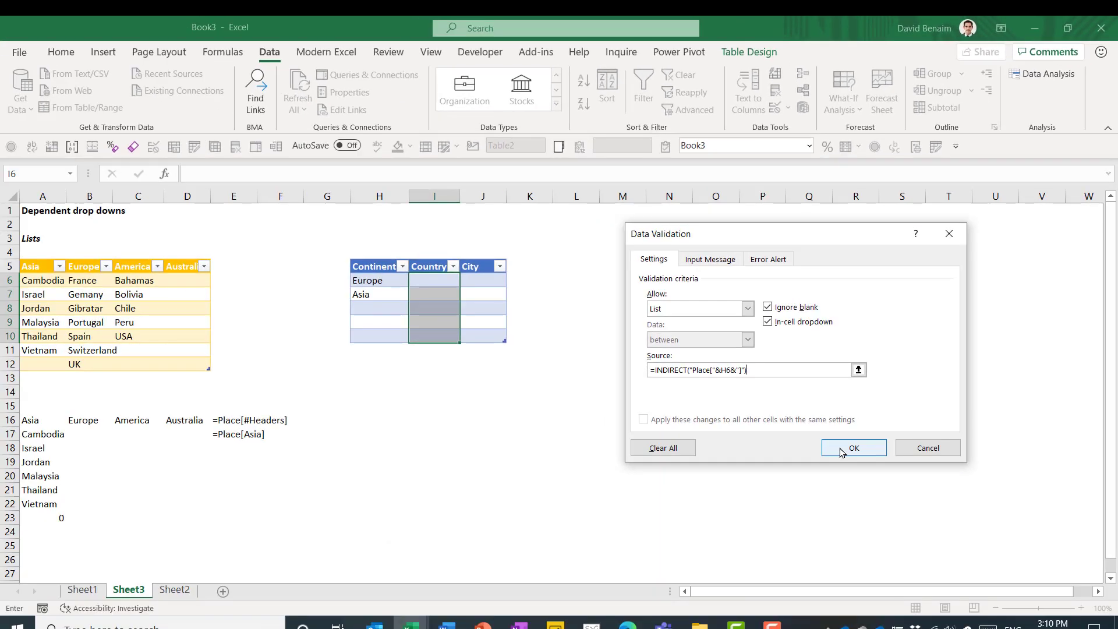
# - Apply the dependent validation, then pick Gibratar for I6 and Israel for I7
pyautogui.click(617, 563)
pyautogui.click(435, 281)
pyautogui.click(466, 280)
pyautogui.click(449, 313)
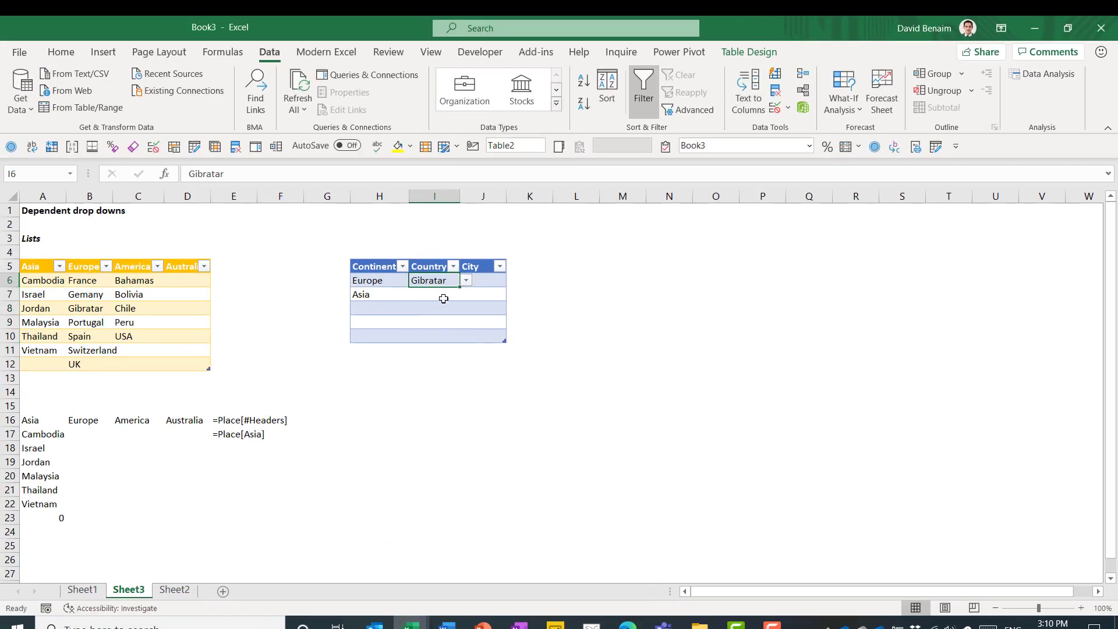
pyautogui.click(441, 296)
pyautogui.click(466, 294)
pyautogui.click(446, 317)
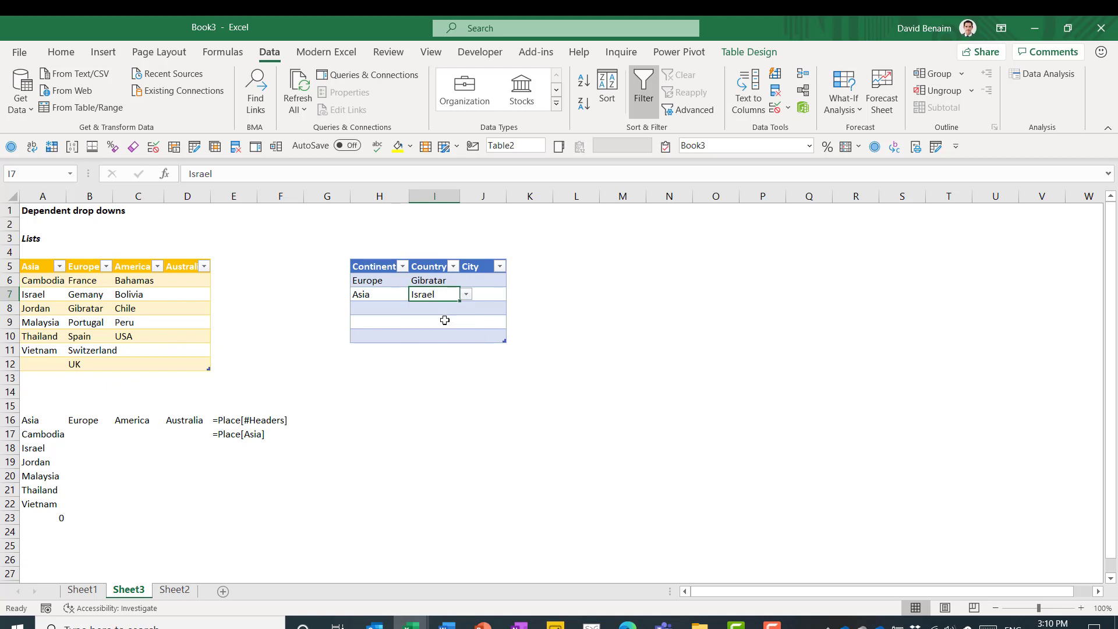
# - Set H8 to America and pick Chile as its country in I8
pyautogui.click(379, 309)
pyautogui.click(415, 308)
pyautogui.click(393, 341)
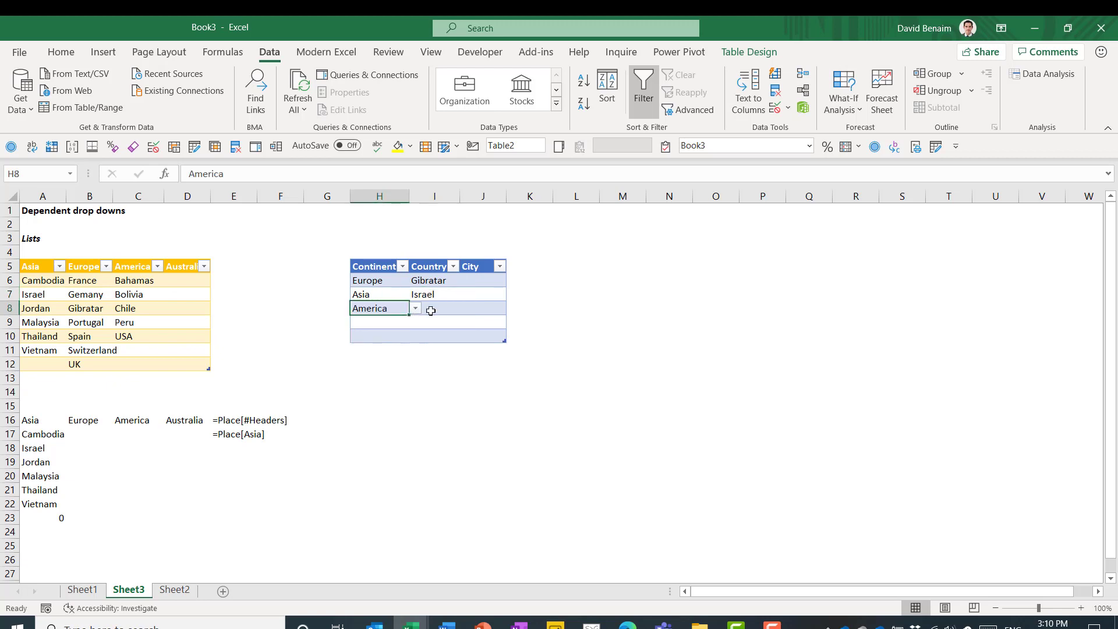
pyautogui.click(432, 307)
pyautogui.click(466, 308)
pyautogui.click(441, 340)
# - Add Sweden to the Europe list in B13 and pick Sweden for I6
pyautogui.click(87, 377)
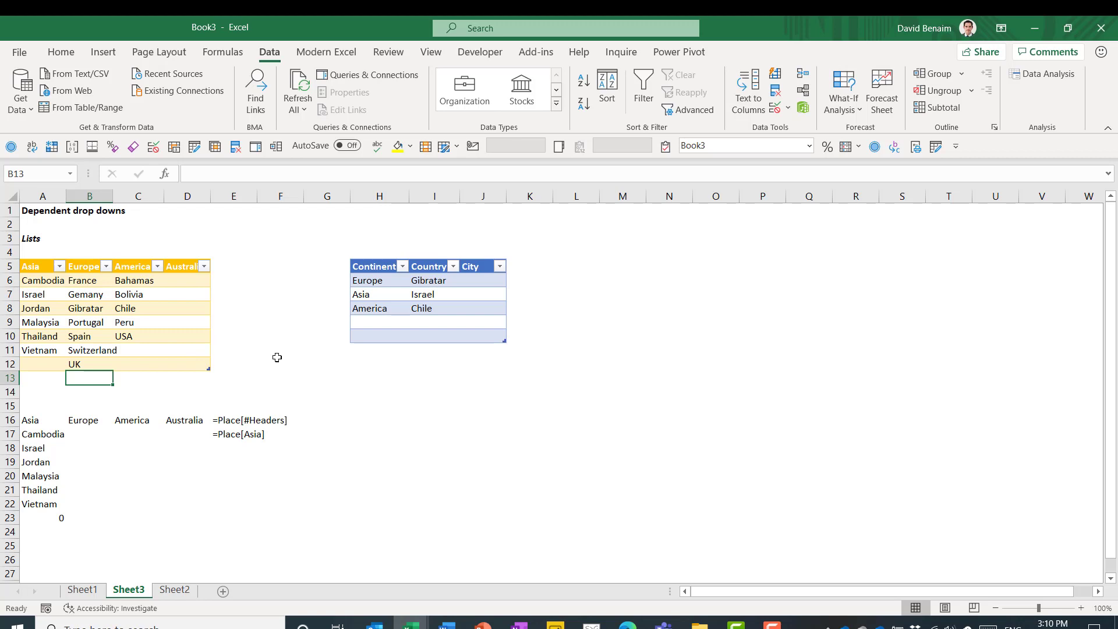
pyautogui.write('Sweden')
pyautogui.press('Return')
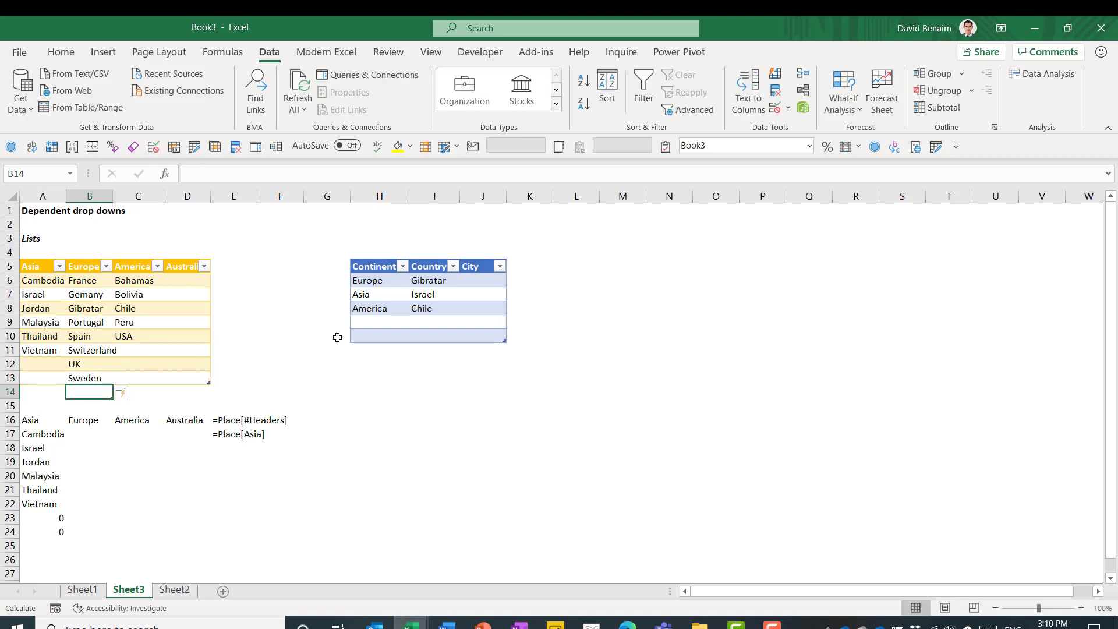
pyautogui.click(442, 282)
pyautogui.click(466, 281)
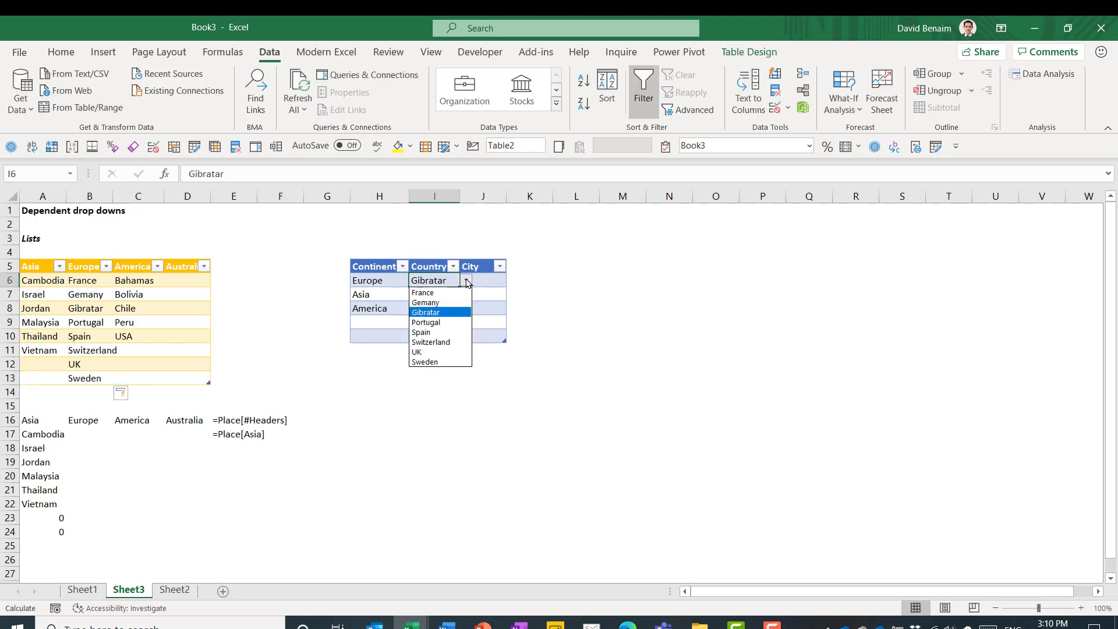
pyautogui.click(443, 362)
pyautogui.click(442, 299)
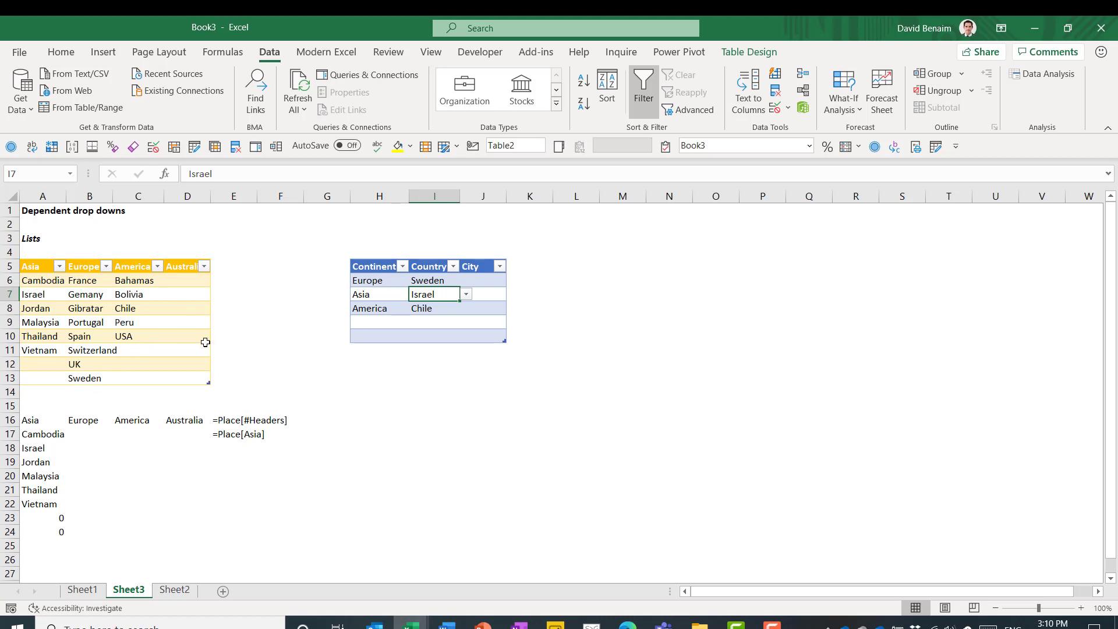
# - Paste Denmark, Estonia, Lithuania and Latvia below Sweden and check I8's list, keeping Chile
pyautogui.write('Denmark Estonia Lithuania Latvia')
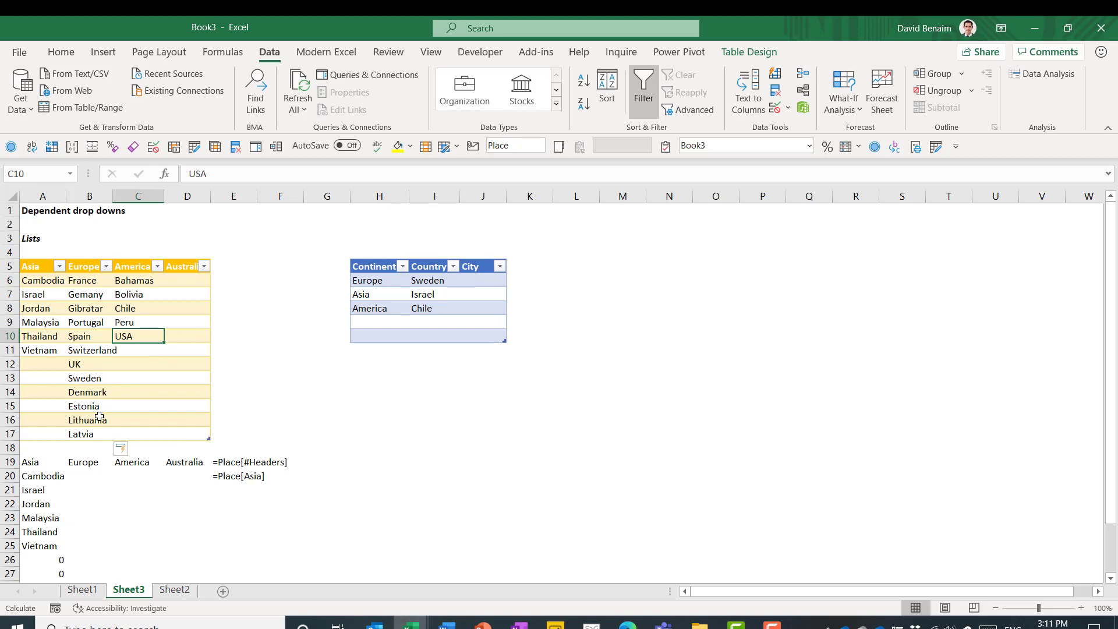
pyautogui.click(449, 308)
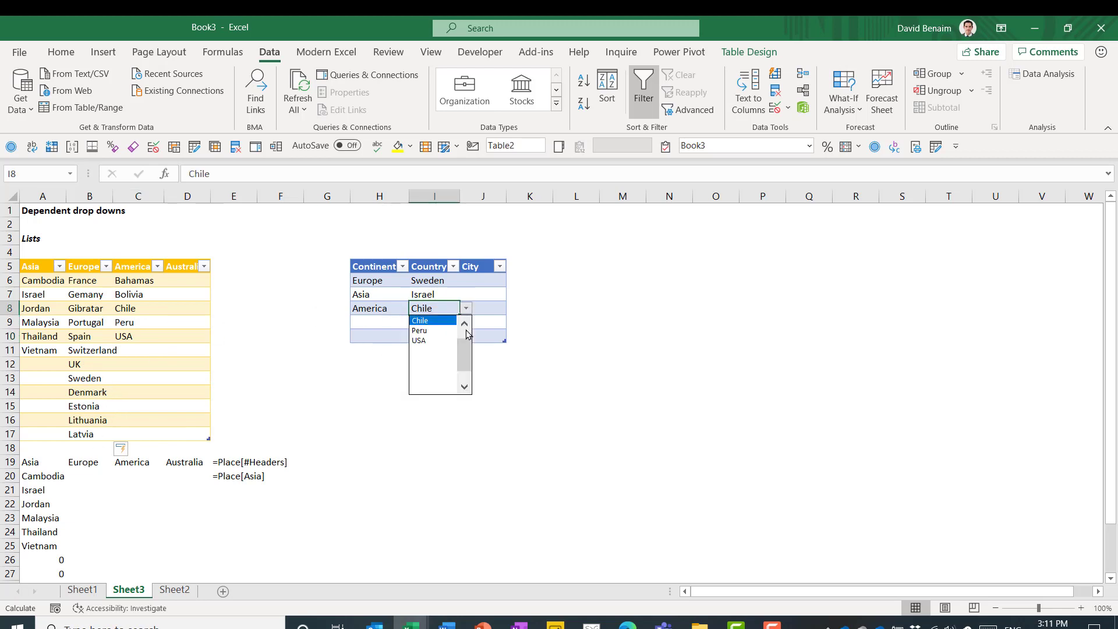
pyautogui.moveTo(464, 367)
pyautogui.mouseDown()
pyautogui.moveTo(465, 387)
pyautogui.moveTo(464, 350)
pyautogui.moveTo(465, 389)
pyautogui.moveTo(464, 334)
pyautogui.moveTo(465, 387)
pyautogui.mouseUp()
pyautogui.click(381, 329)
# - Review the Continent, Country and City cells, then switch to Sheet1
pyautogui.click(393, 322)
pyautogui.click(188, 280)
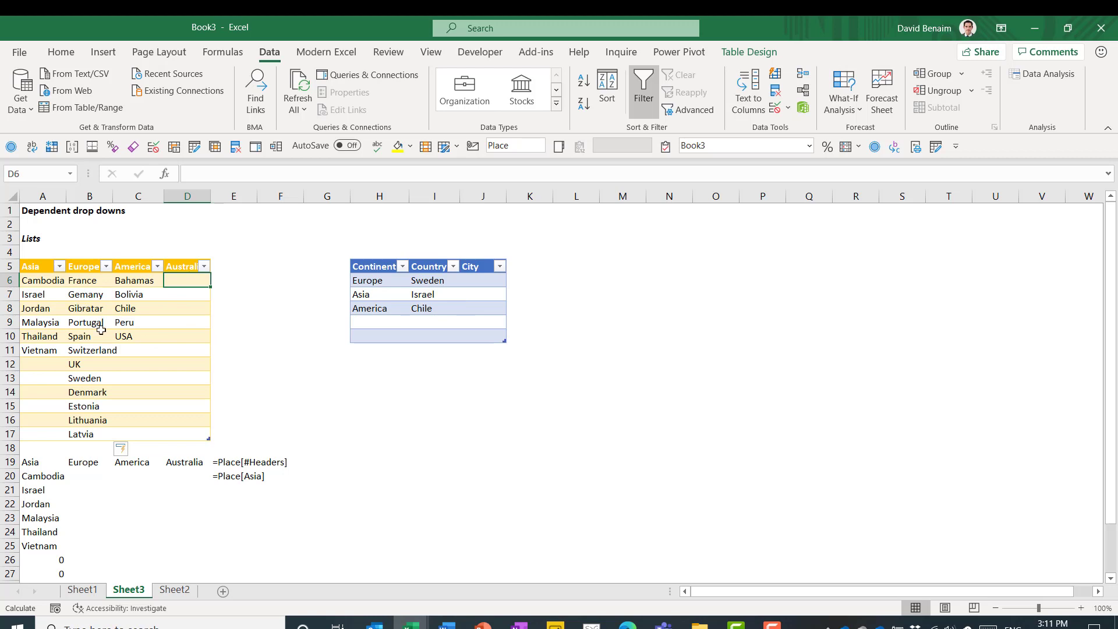
pyautogui.click(377, 295)
pyautogui.click(430, 294)
pyautogui.click(483, 296)
pyautogui.click(358, 310)
pyautogui.click(431, 294)
pyautogui.click(474, 293)
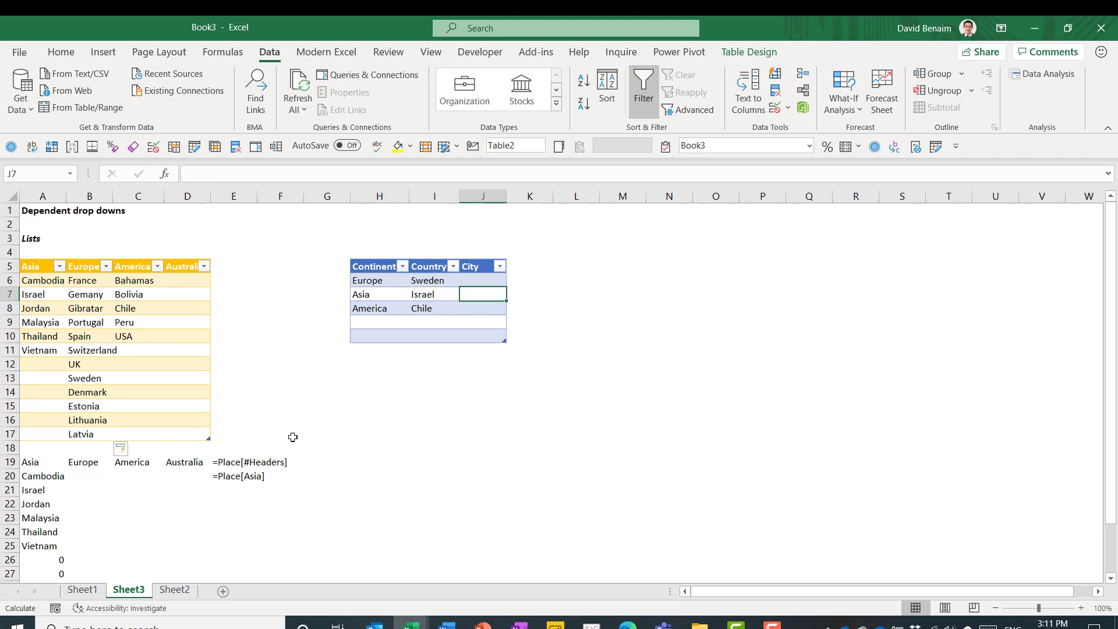
pyautogui.click(90, 588)
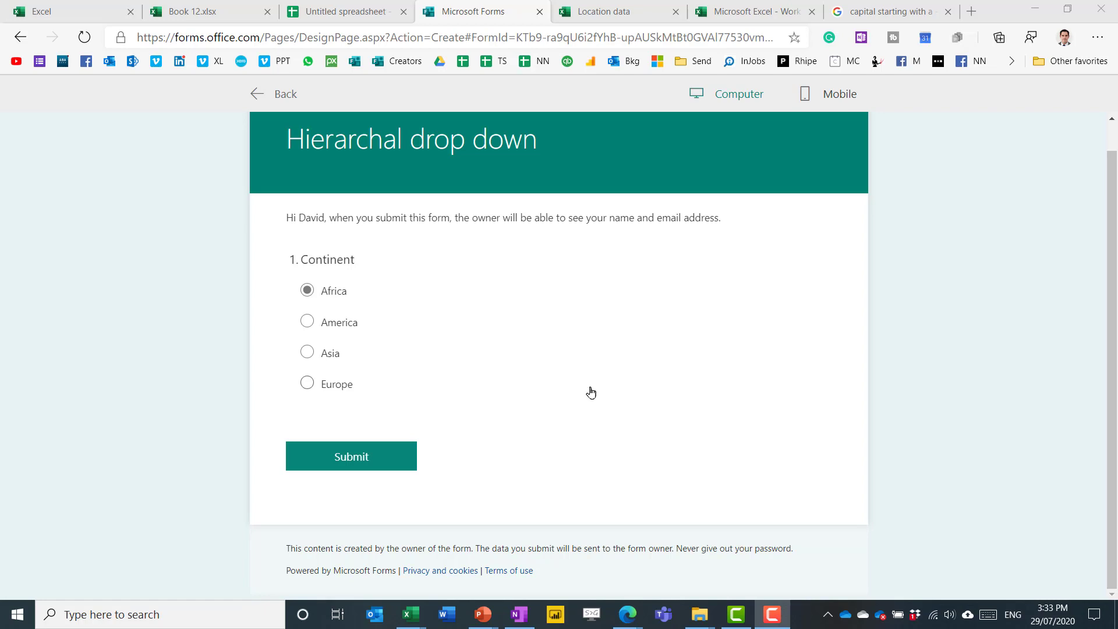
# - Answer Continent with Europe and Country with Spain, submit, then go to the Location data workbook
pyautogui.scroll(1, 531, 343)
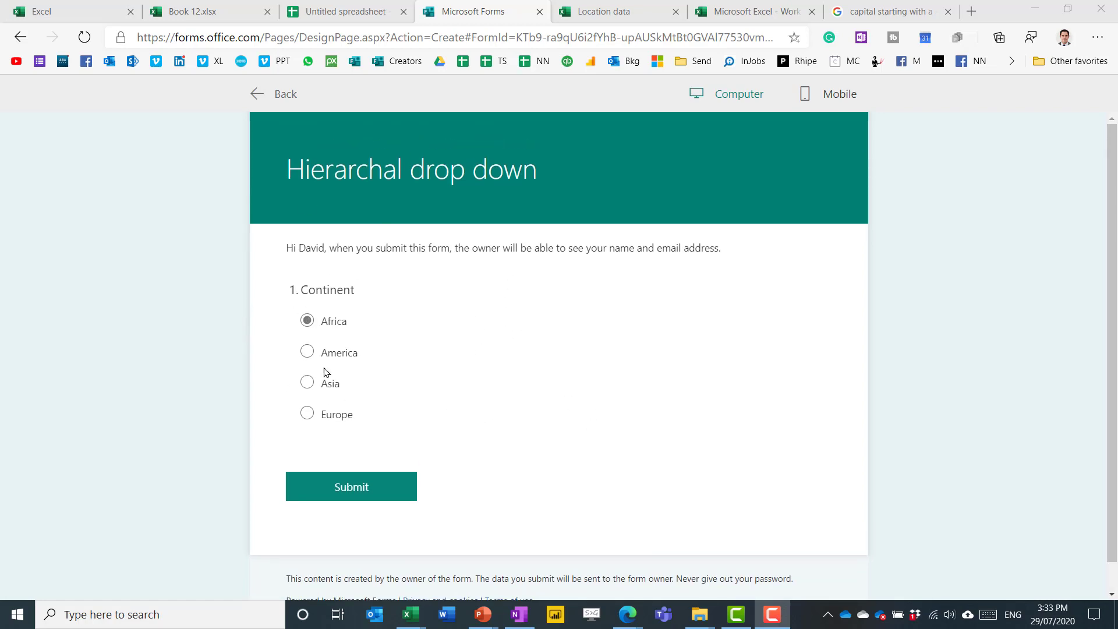
pyautogui.click(307, 353)
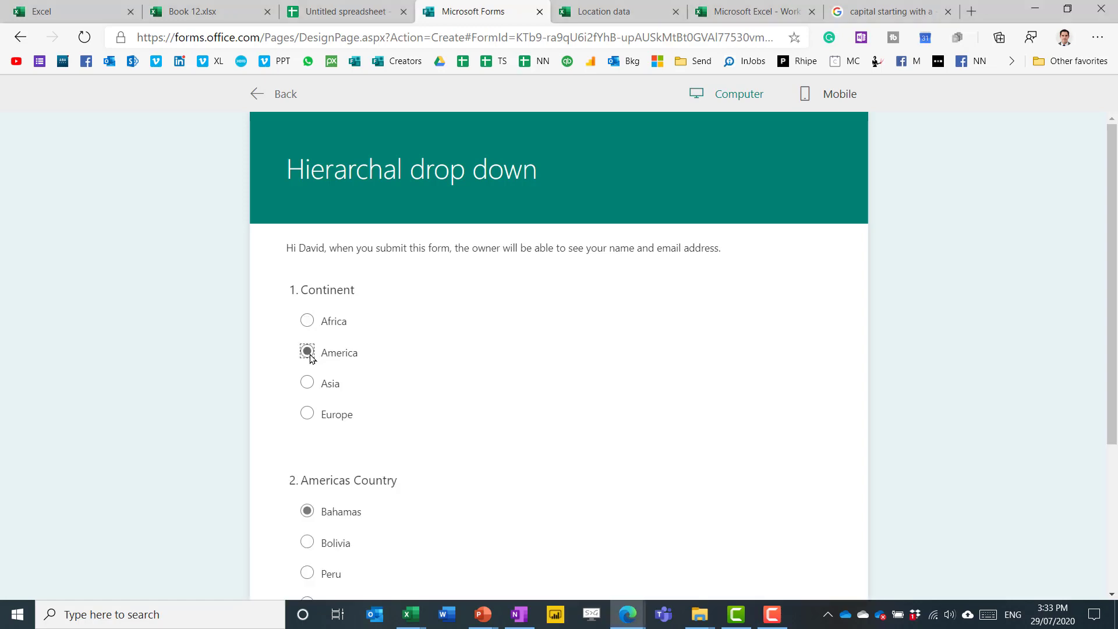
pyautogui.click(308, 414)
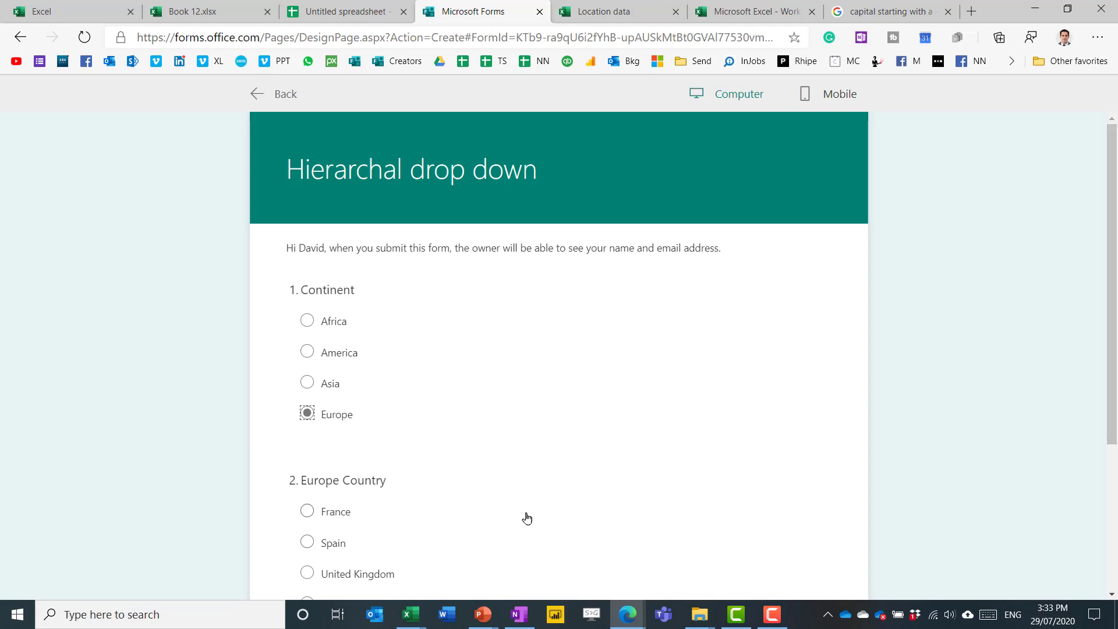
pyautogui.click(308, 544)
pyautogui.scroll(-4, 361, 524)
pyautogui.click(373, 457)
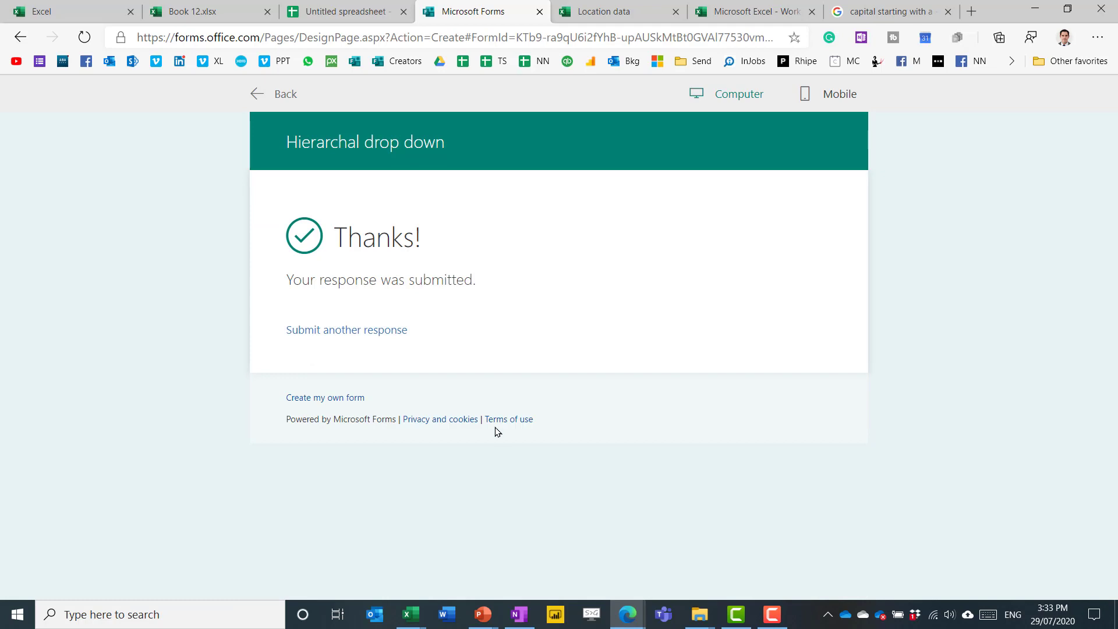
pyautogui.click(595, 17)
pyautogui.click(354, 258)
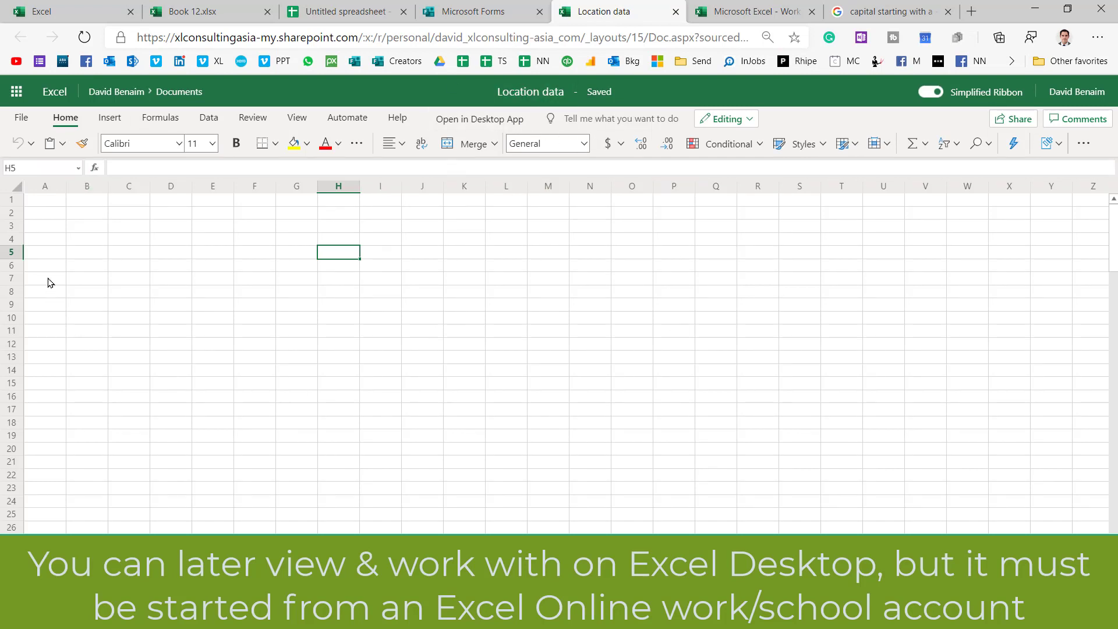
# - From cell B4, insert a new Form linked to the Location data workbook
pyautogui.click(92, 242)
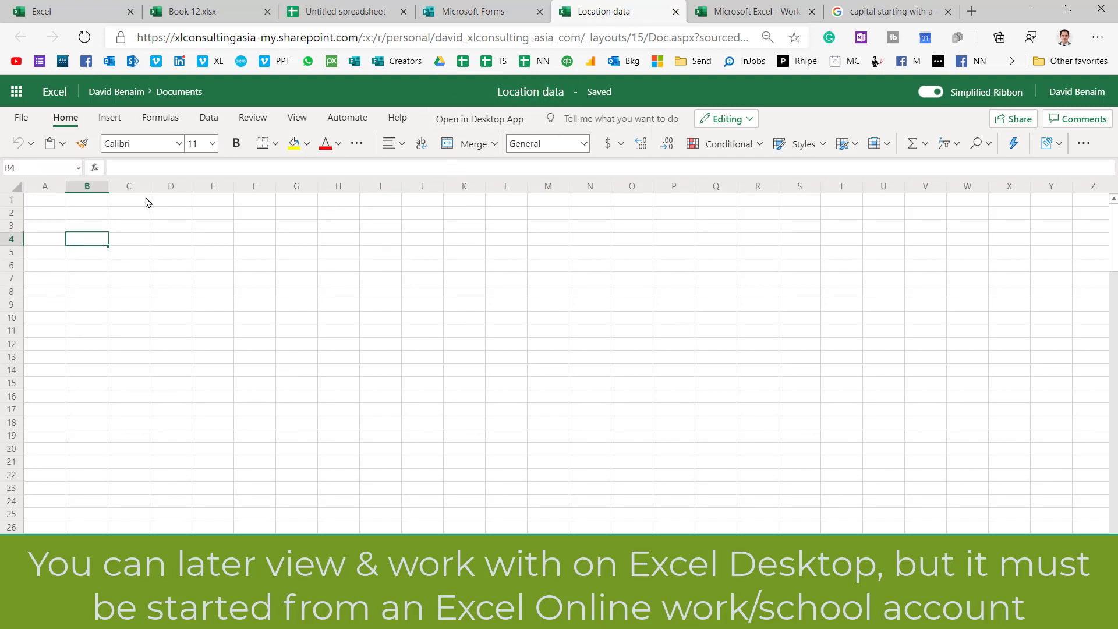
pyautogui.click(110, 117)
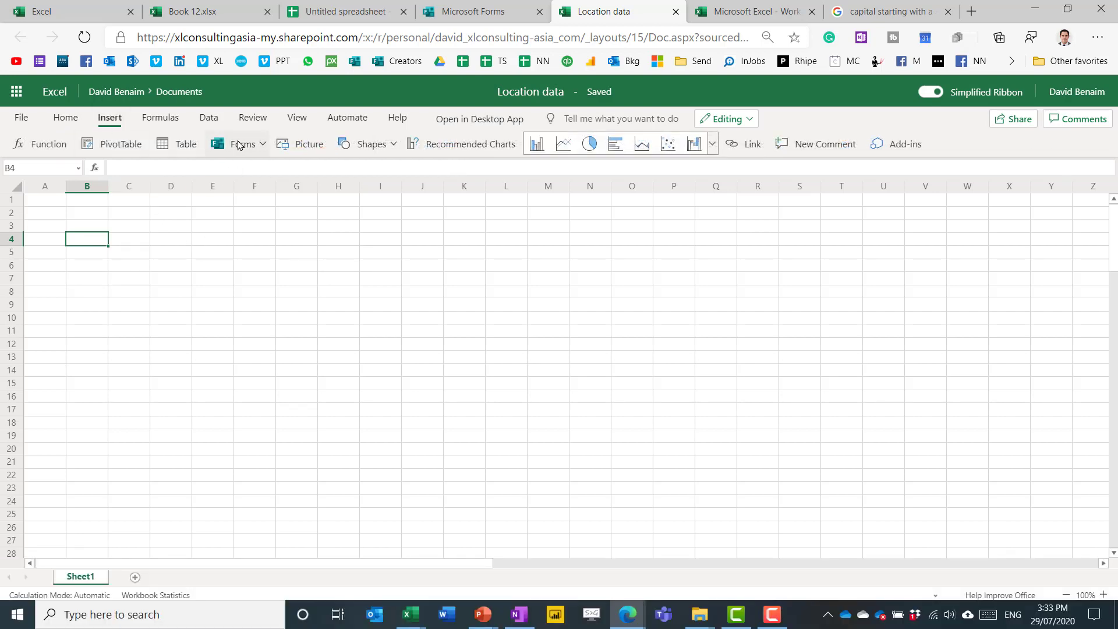
pyautogui.click(239, 145)
pyautogui.click(273, 191)
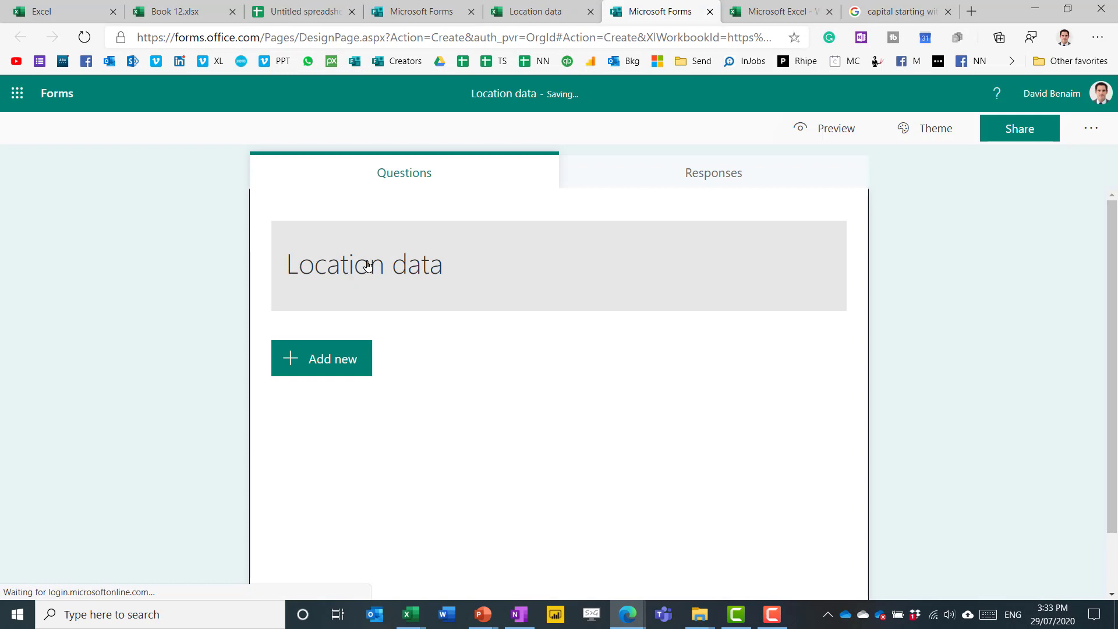
# - Add a Continent choice question with the options Asia and Europe
pyautogui.click(339, 361)
pyautogui.click(369, 357)
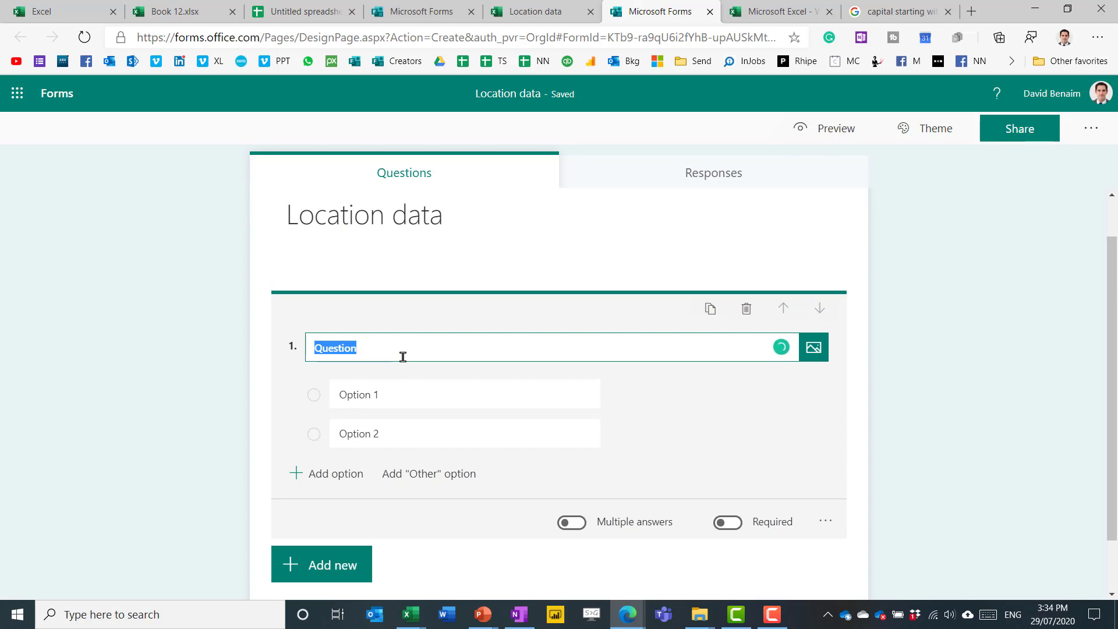
pyautogui.write('Continent')
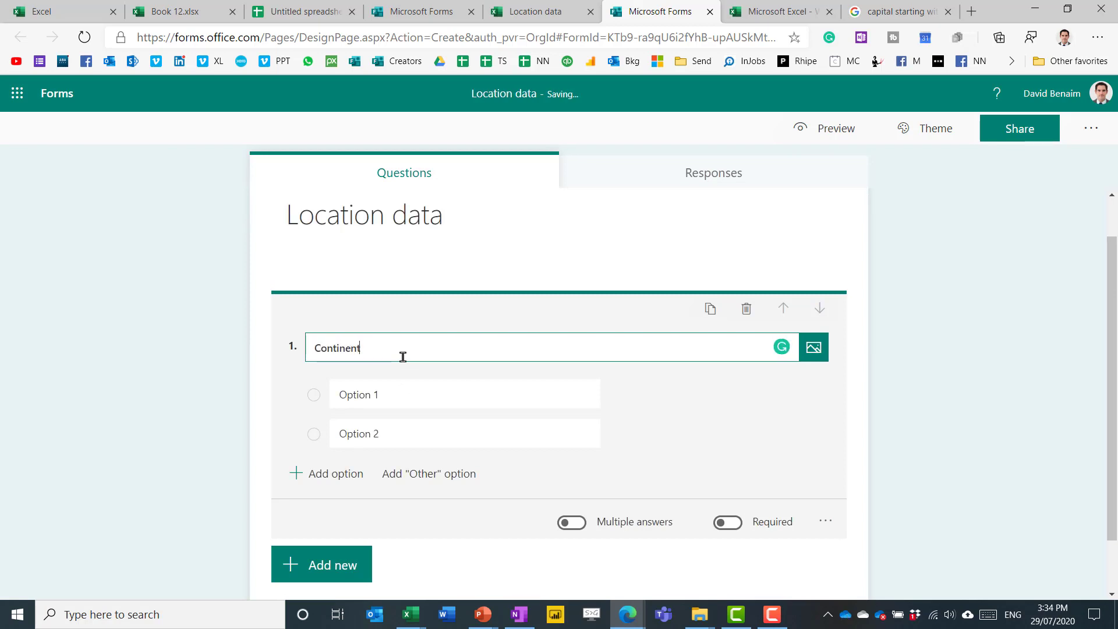
pyautogui.click(379, 398)
pyautogui.write('Asia')
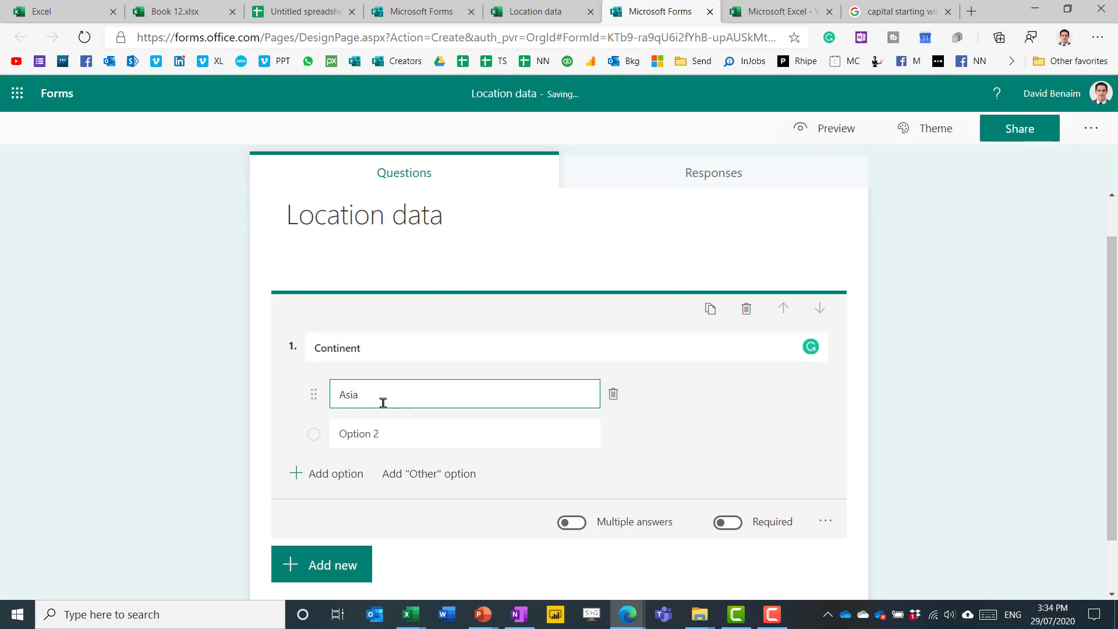
pyautogui.click(379, 427)
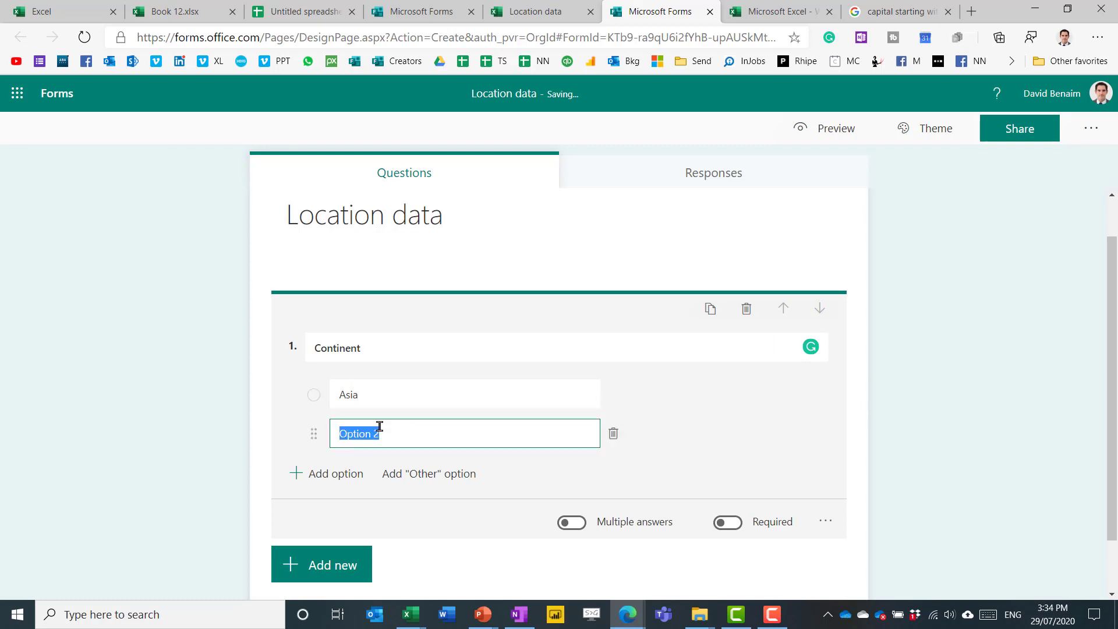
pyautogui.write('Europe')
pyautogui.click(1049, 484)
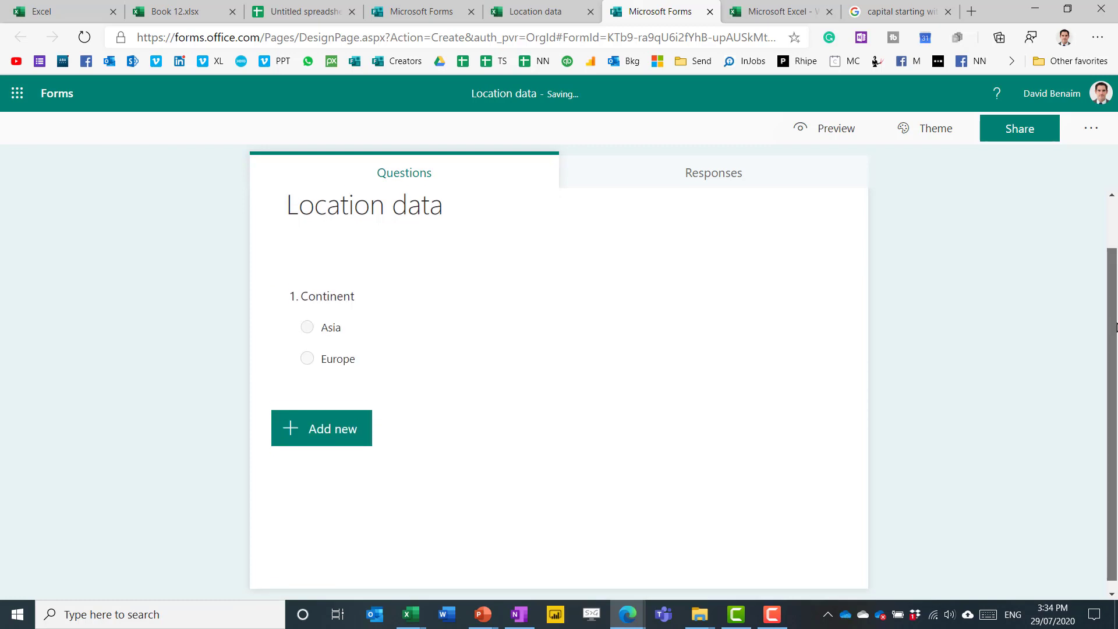
# - Add an 'Asia country' choice question listing Cambodia, Malaysia, Nepal, Philippines and Singapore
pyautogui.click(299, 430)
pyautogui.click(366, 418)
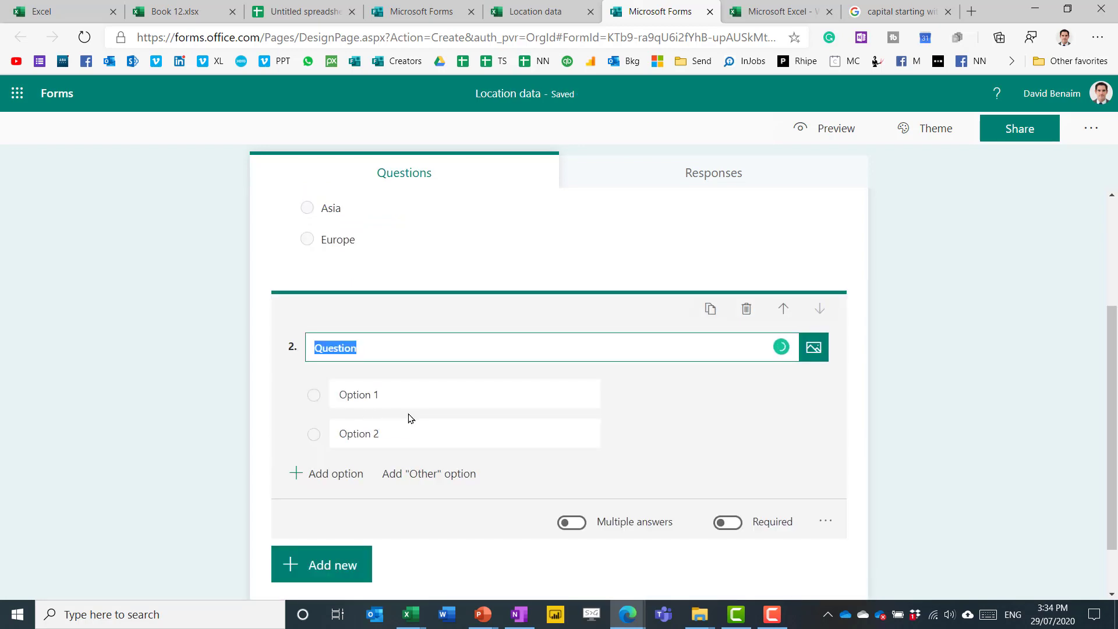
pyautogui.write('Asia country')
pyautogui.click(408, 394)
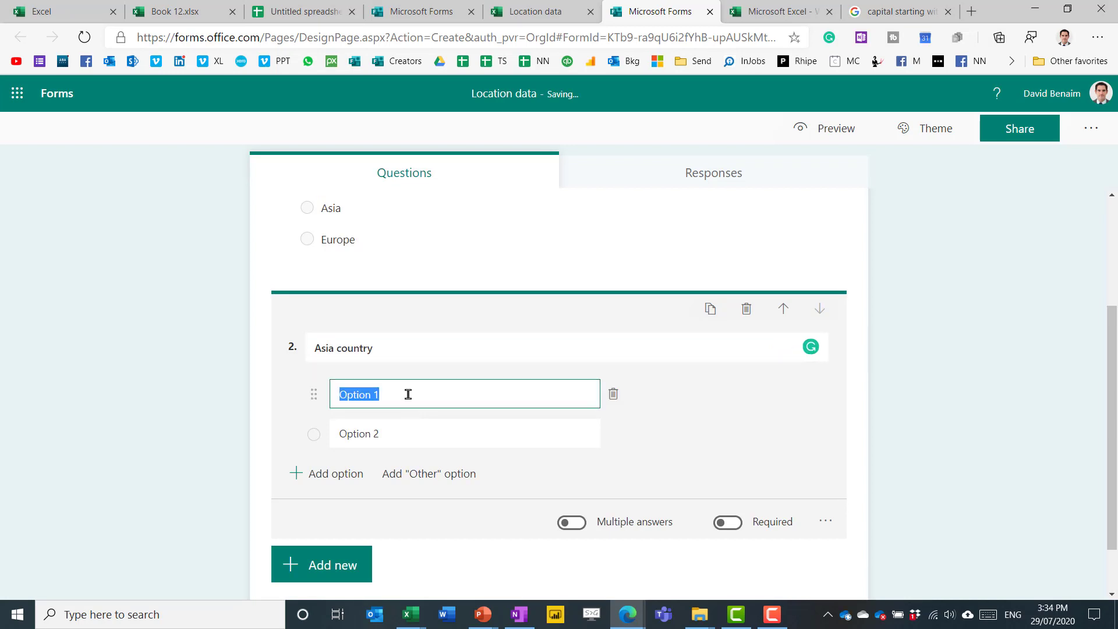
pyautogui.write('Cambodia')
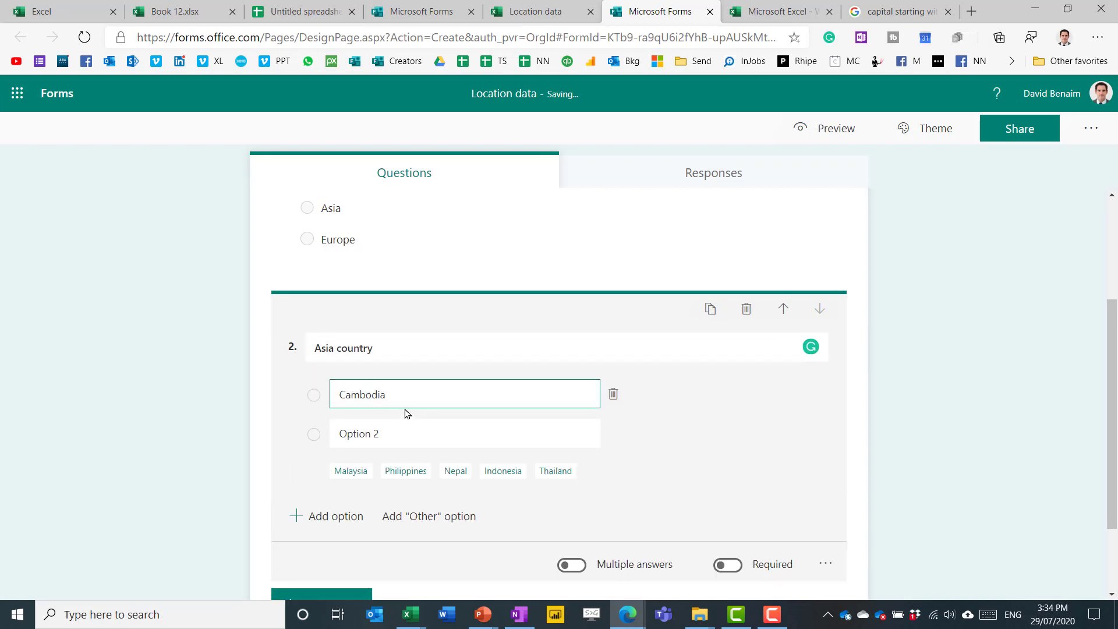
pyautogui.click(418, 421)
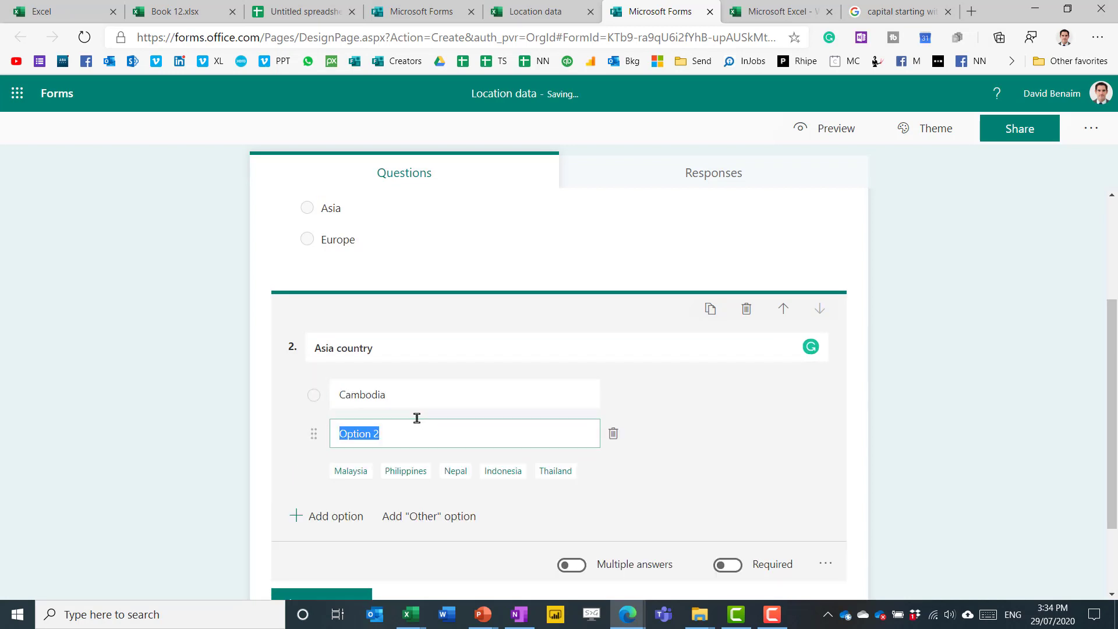
pyautogui.click(350, 470)
pyautogui.click(402, 471)
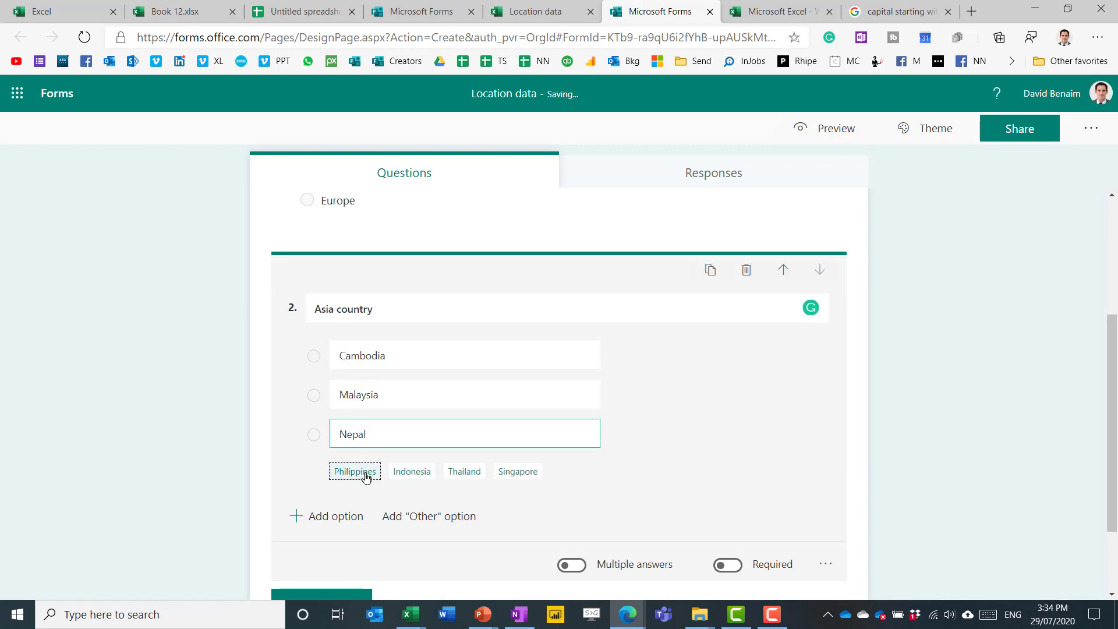
pyautogui.click(358, 472)
pyautogui.click(460, 471)
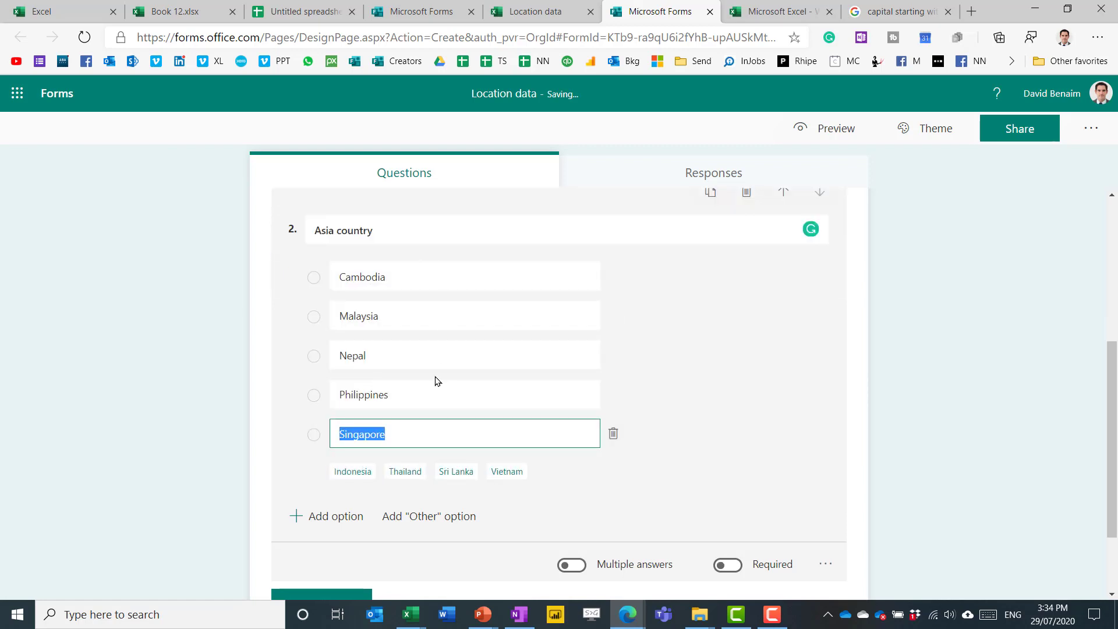
# - Add a 'Europe Country' choice question listing France, Germany and United Kingdom
pyautogui.scroll(-2, 490, 557)
pyautogui.click(344, 504)
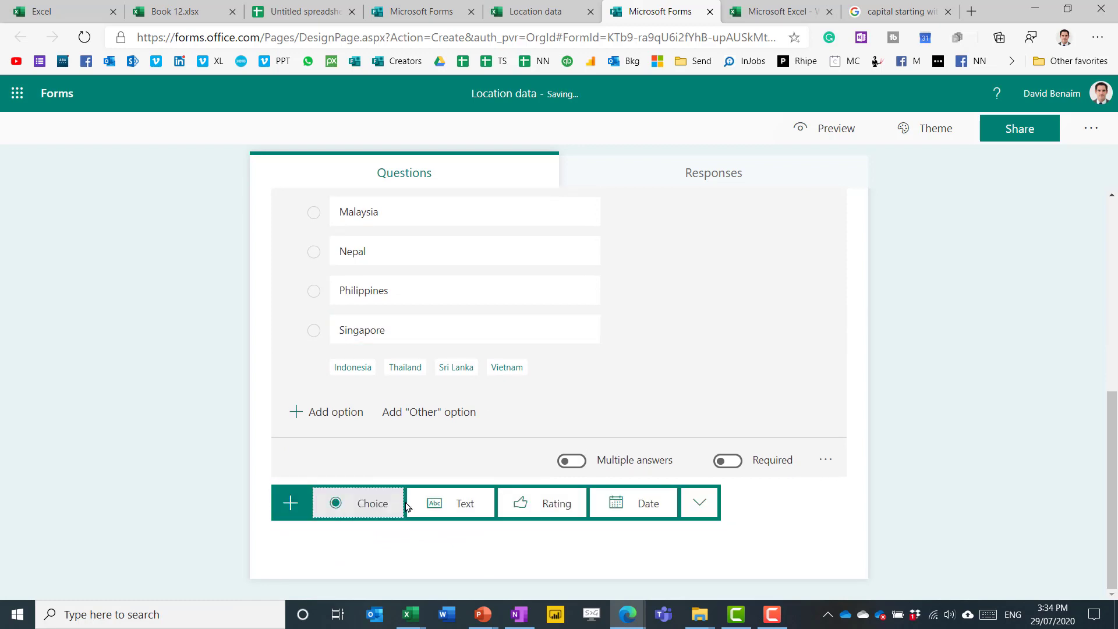
pyautogui.click(365, 512)
pyautogui.write('Europe Country')
pyautogui.press('Tab')
pyautogui.write('France')
pyautogui.press('Tab')
pyautogui.write('Germany')
pyautogui.click(378, 412)
pyautogui.scroll(10, 603, 344)
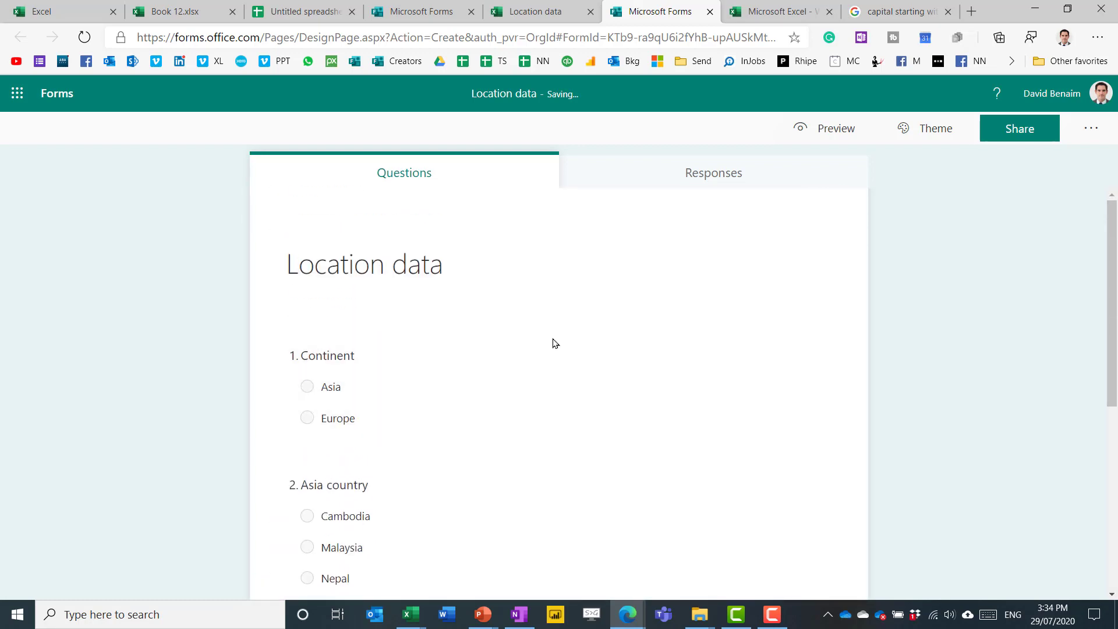
# - Branch the Continent question so Asia goes to Asia country and Europe to Europe Country
pyautogui.click(562, 380)
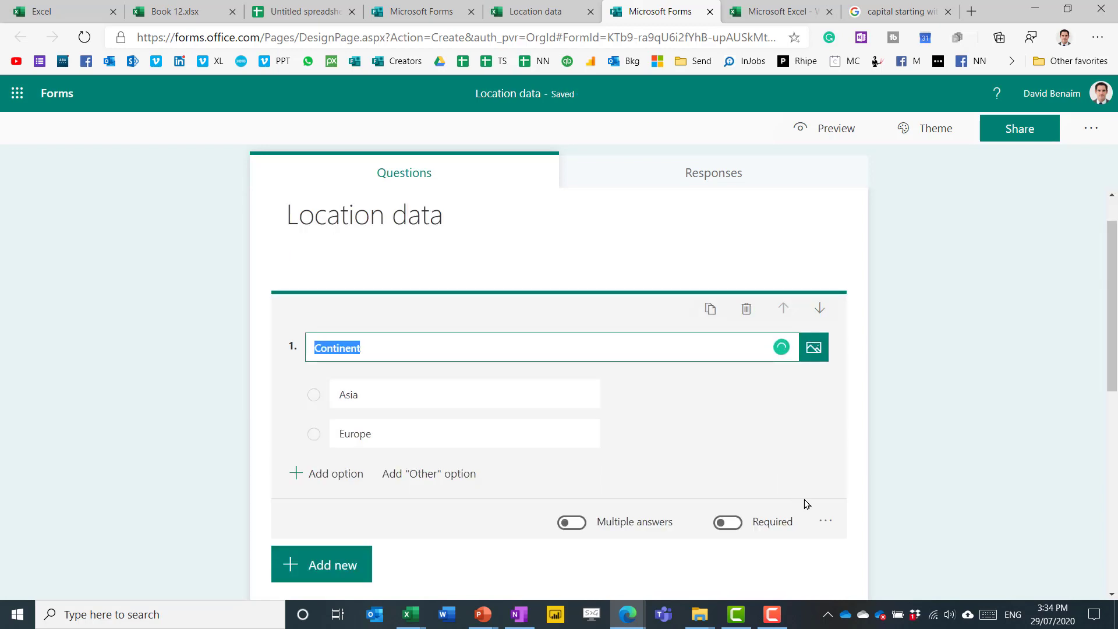
pyautogui.click(827, 524)
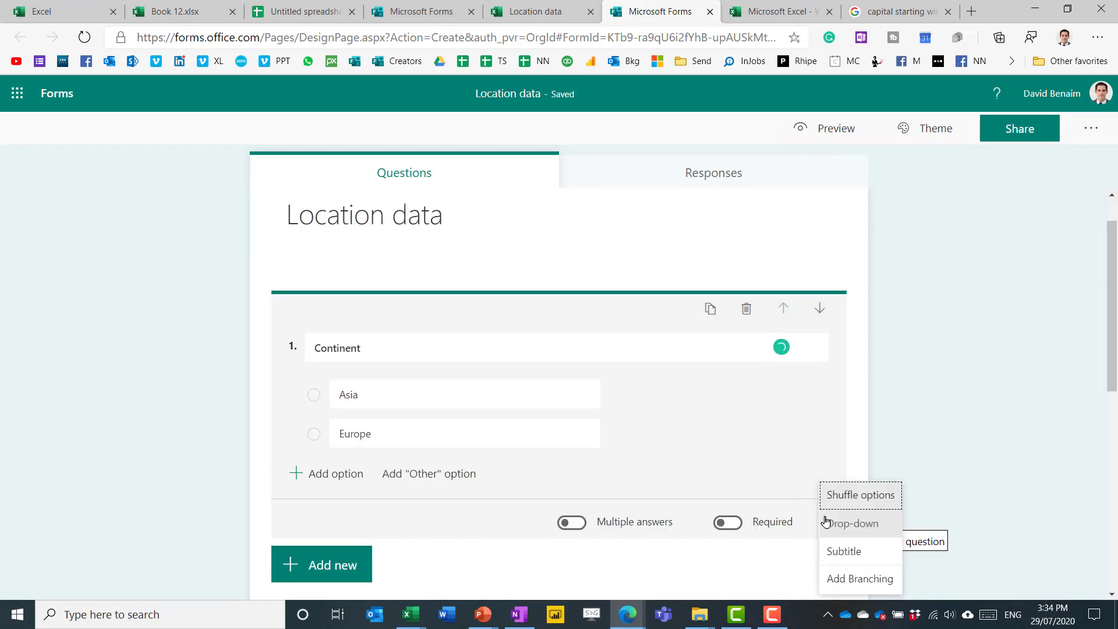
pyautogui.click(856, 578)
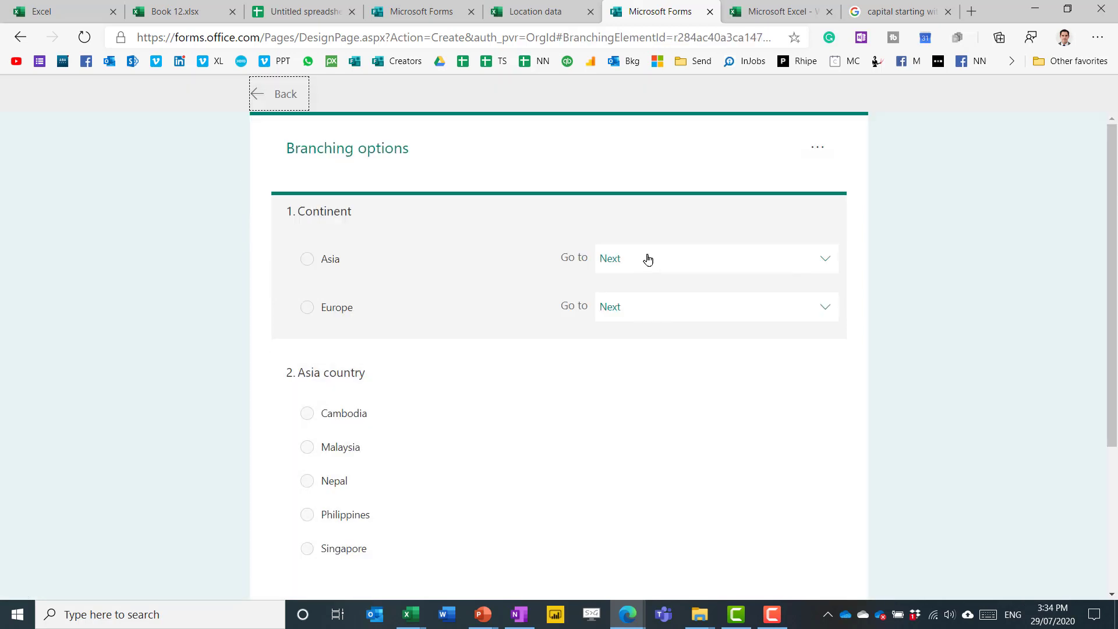
pyautogui.click(647, 259)
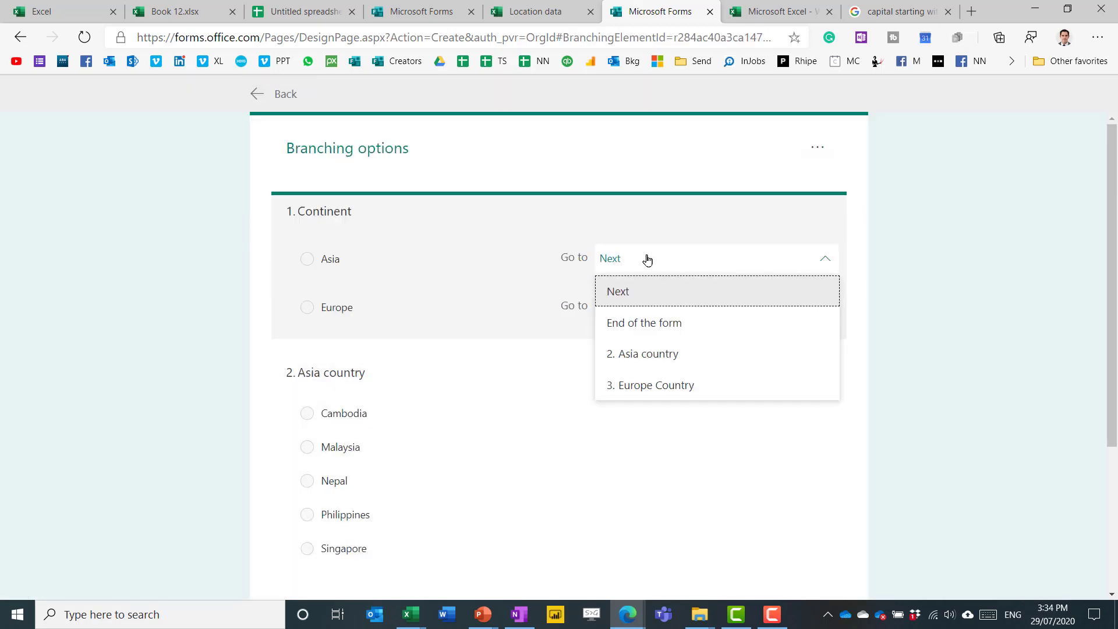
pyautogui.click(649, 356)
pyautogui.click(638, 308)
pyautogui.click(661, 432)
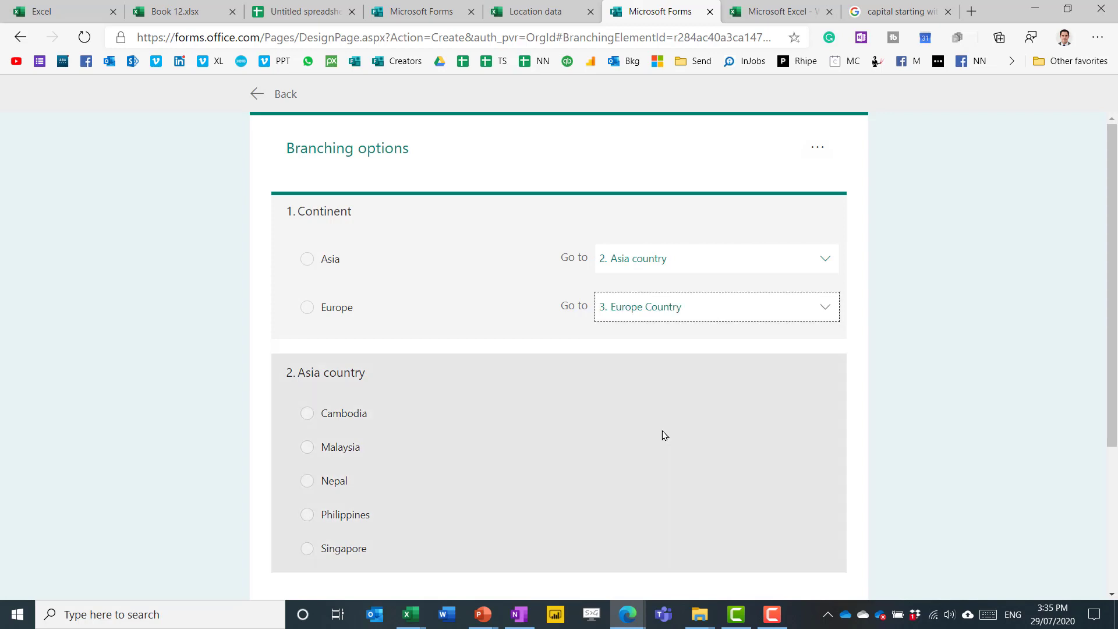
# - Send every Asia country answer, Cambodia through Singapore, to End of the form
pyautogui.scroll(-3, 684, 319)
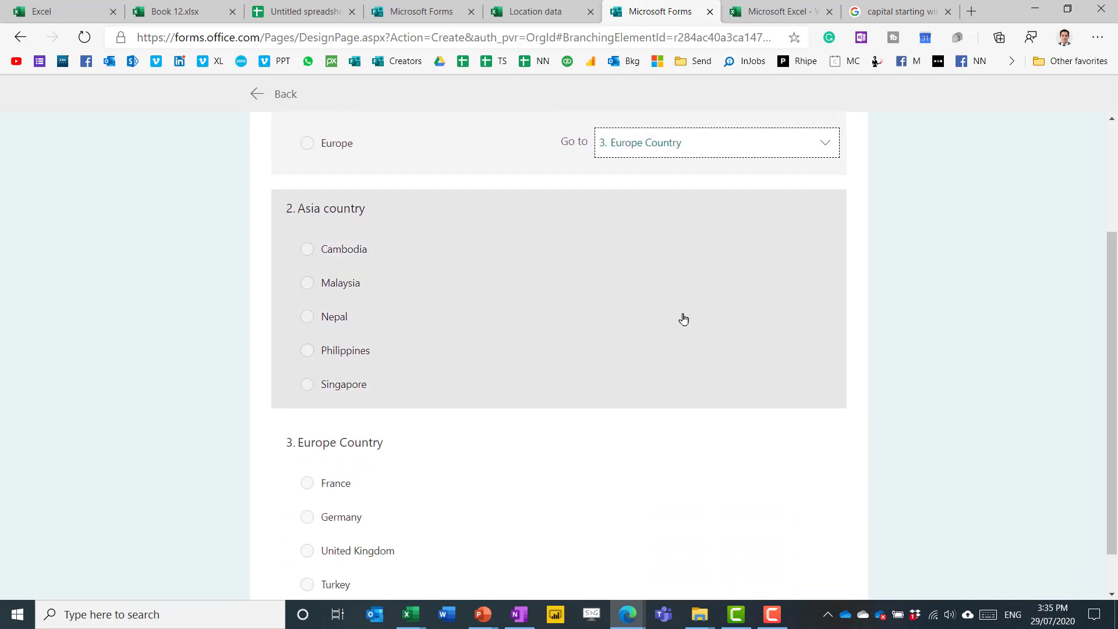
pyautogui.click(684, 320)
pyautogui.click(774, 233)
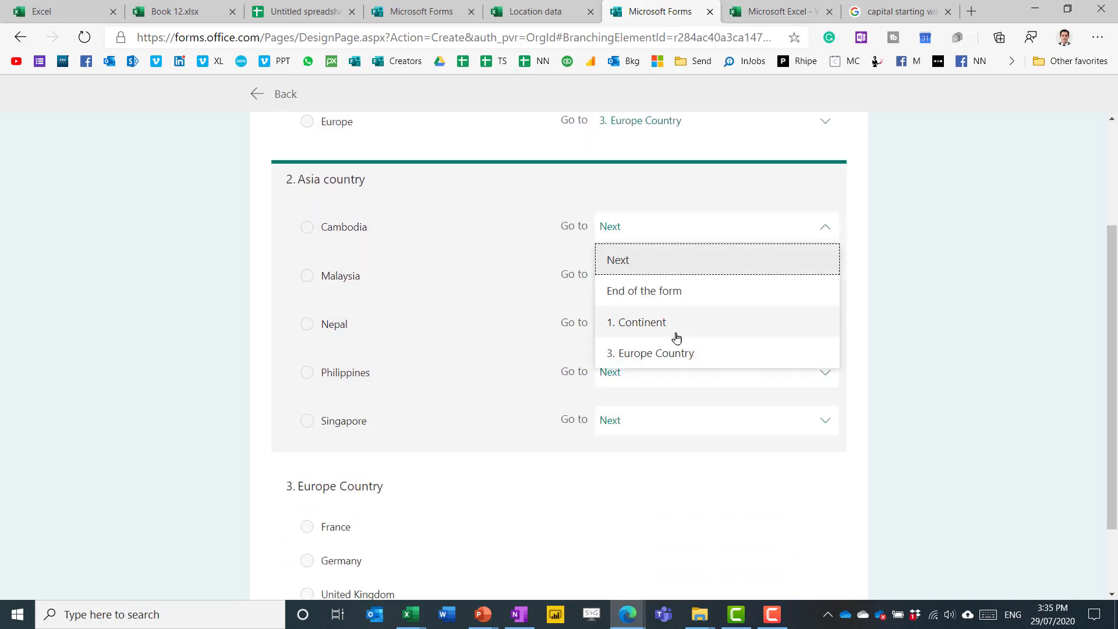
pyautogui.click(669, 292)
pyautogui.click(651, 279)
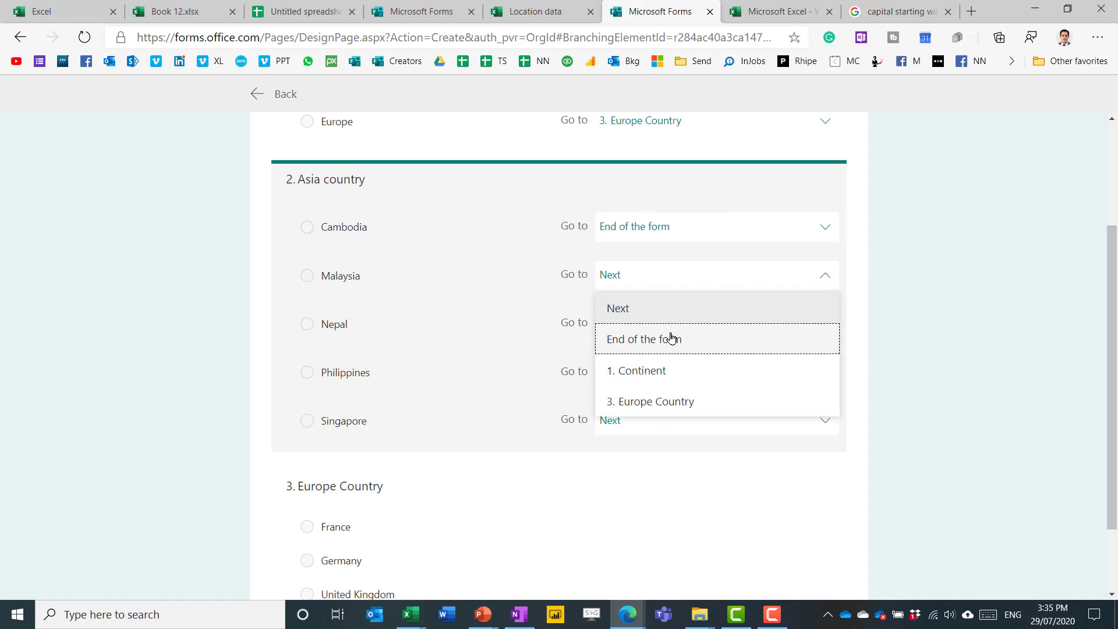
pyautogui.click(667, 337)
pyautogui.click(662, 323)
pyautogui.click(669, 387)
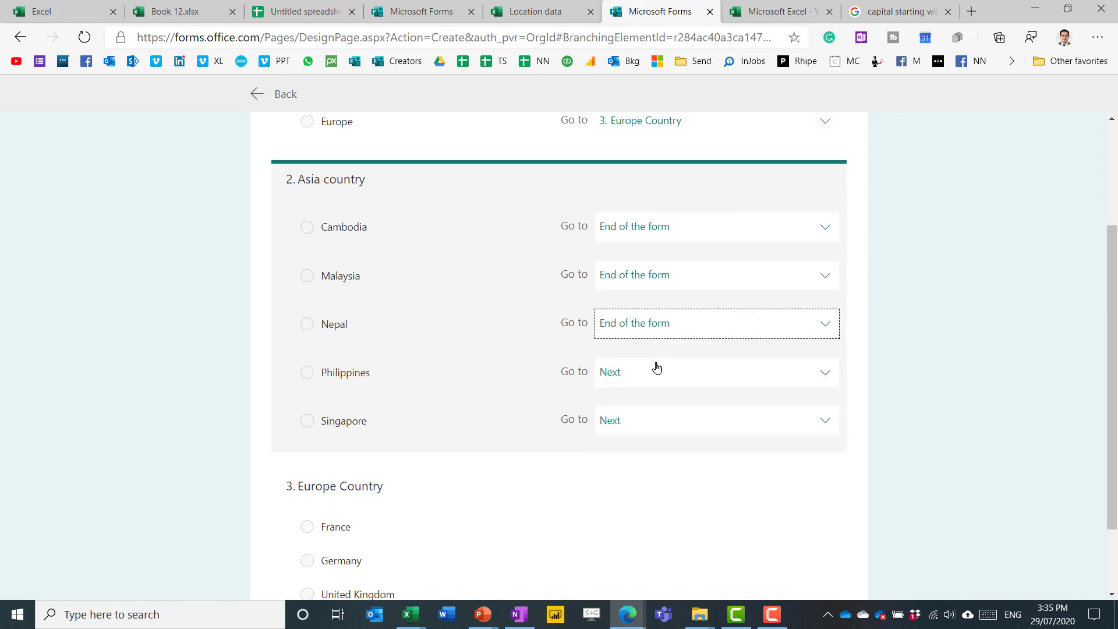
pyautogui.click(657, 372)
pyautogui.click(682, 436)
pyautogui.click(664, 421)
pyautogui.click(679, 482)
pyautogui.scroll(-1, 890, 343)
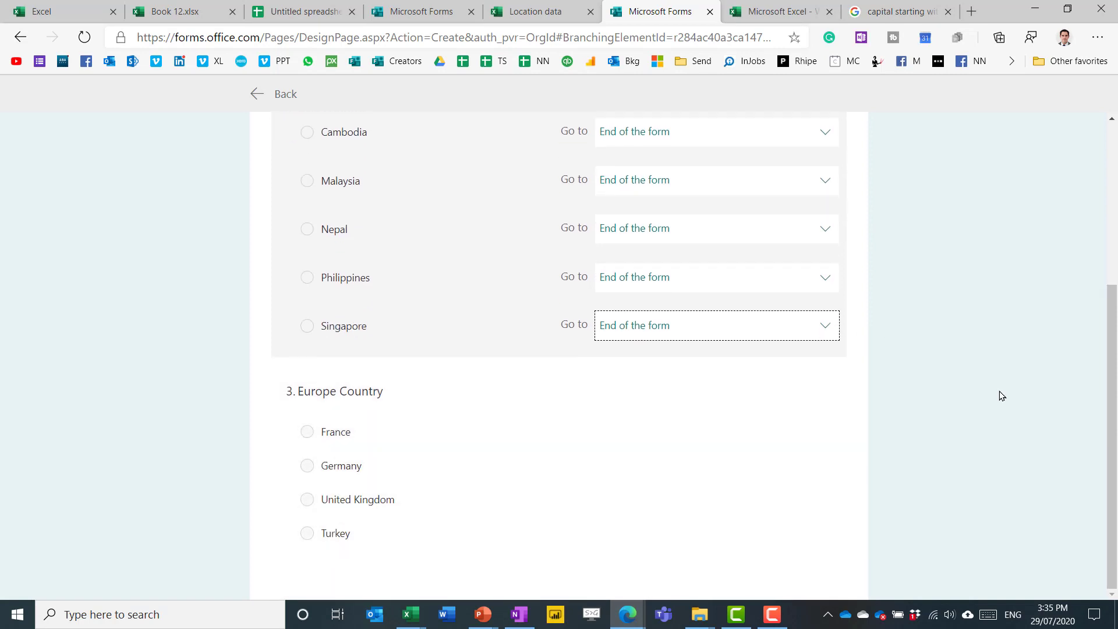
pyautogui.scroll(5, 801, 300)
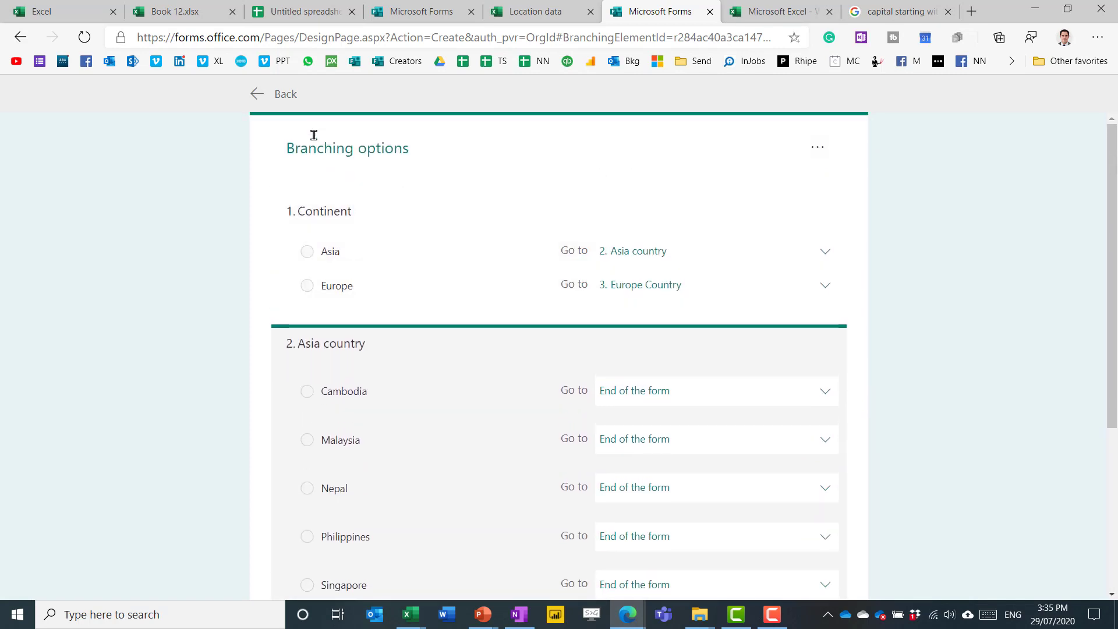
# - Preview the form and submit a test response of Asia and Malaysia
pyautogui.click(279, 96)
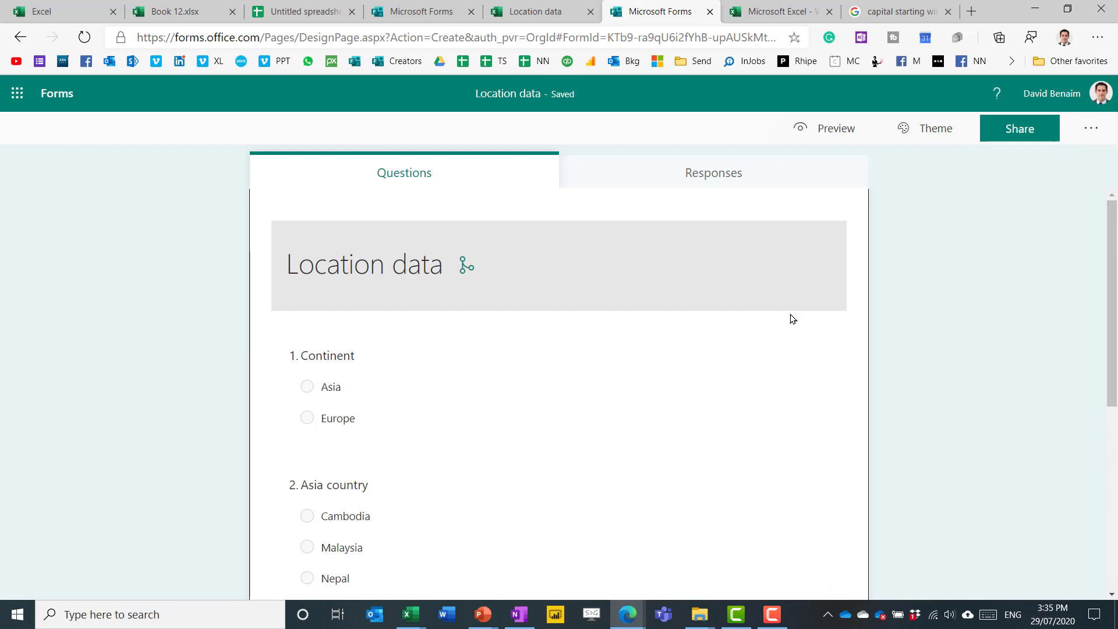
pyautogui.click(823, 126)
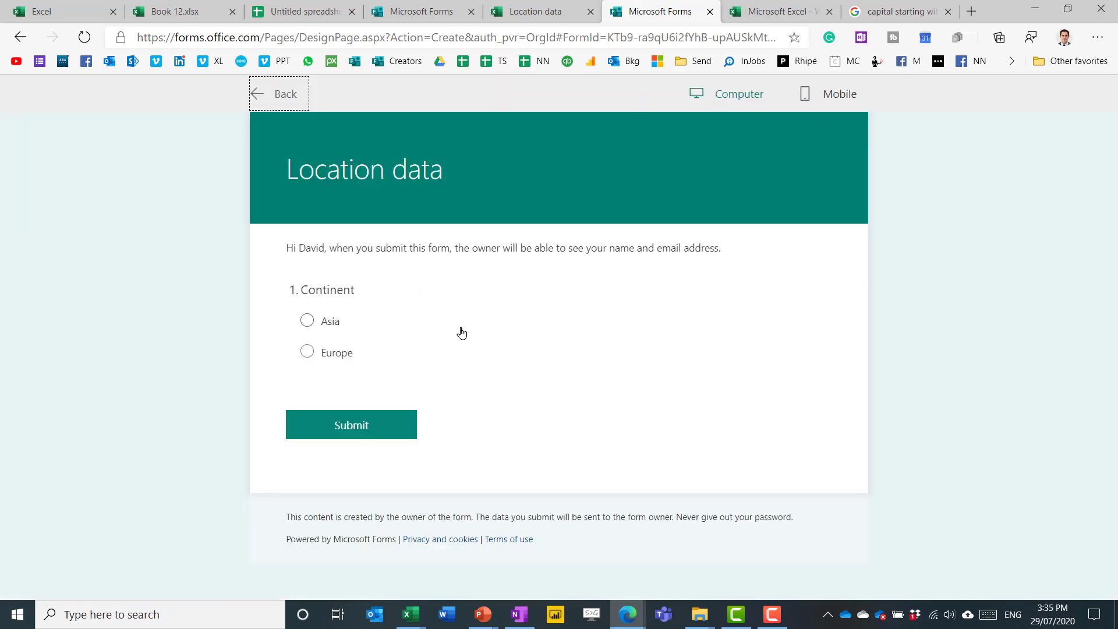
pyautogui.click(307, 322)
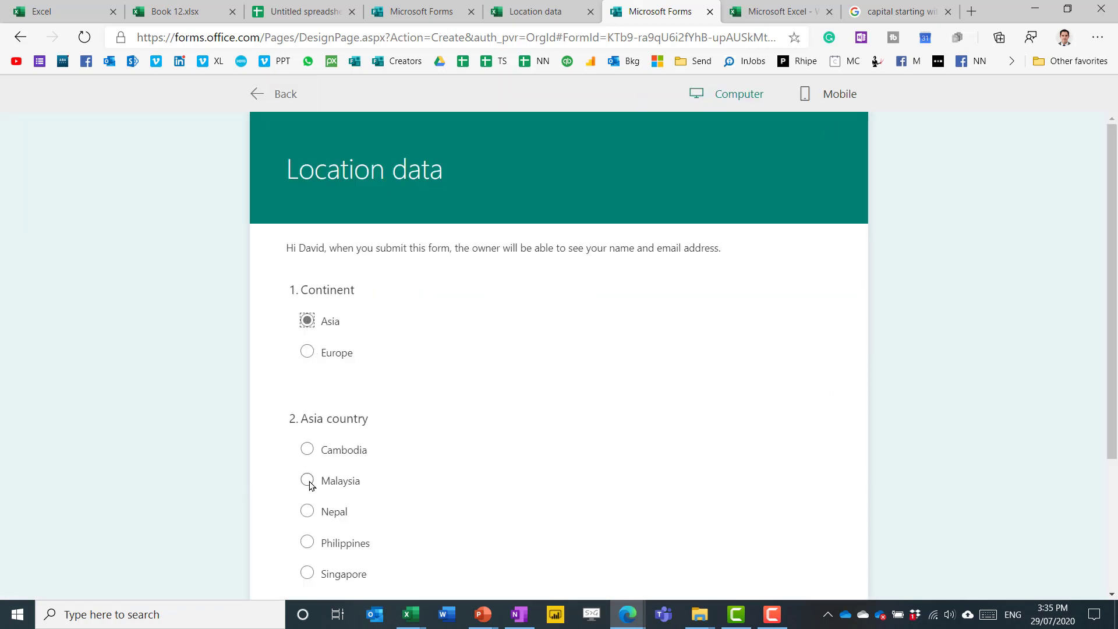
pyautogui.click(308, 480)
pyautogui.scroll(-3, 309, 481)
pyautogui.click(327, 456)
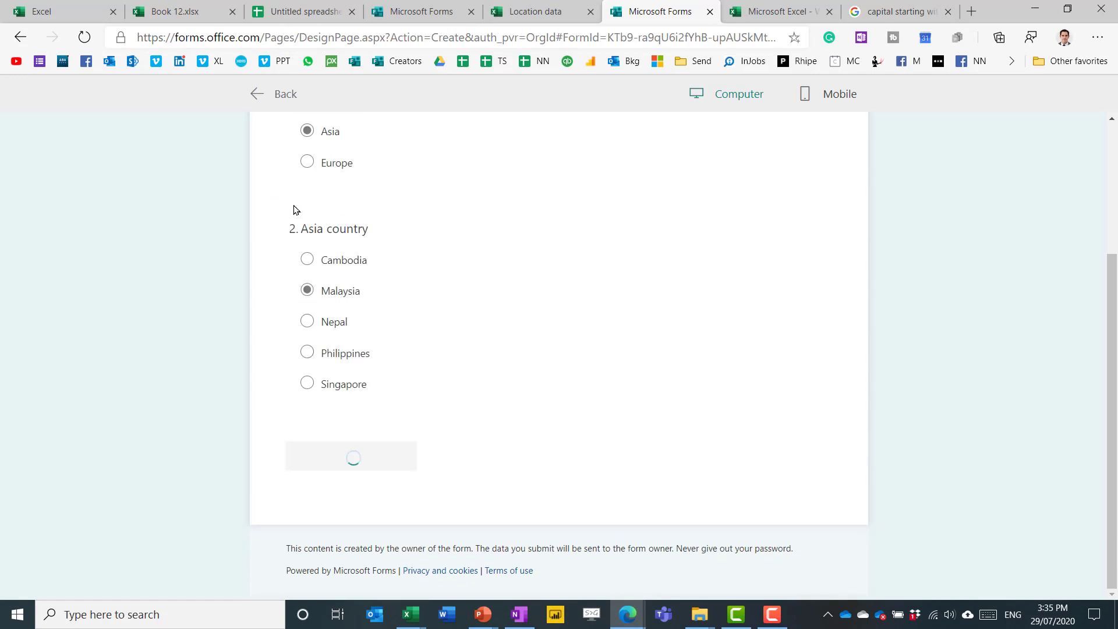
# - Submit a second test response of Europe and Germany, then return to the designer
pyautogui.click(317, 332)
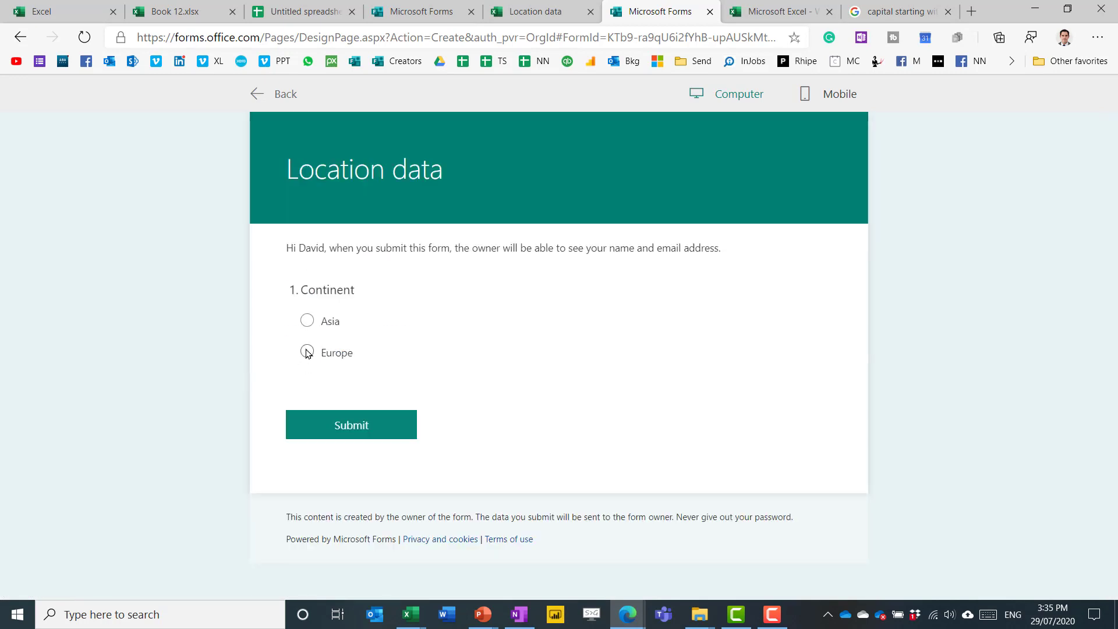
pyautogui.click(308, 353)
pyautogui.click(308, 480)
pyautogui.scroll(-3, 309, 483)
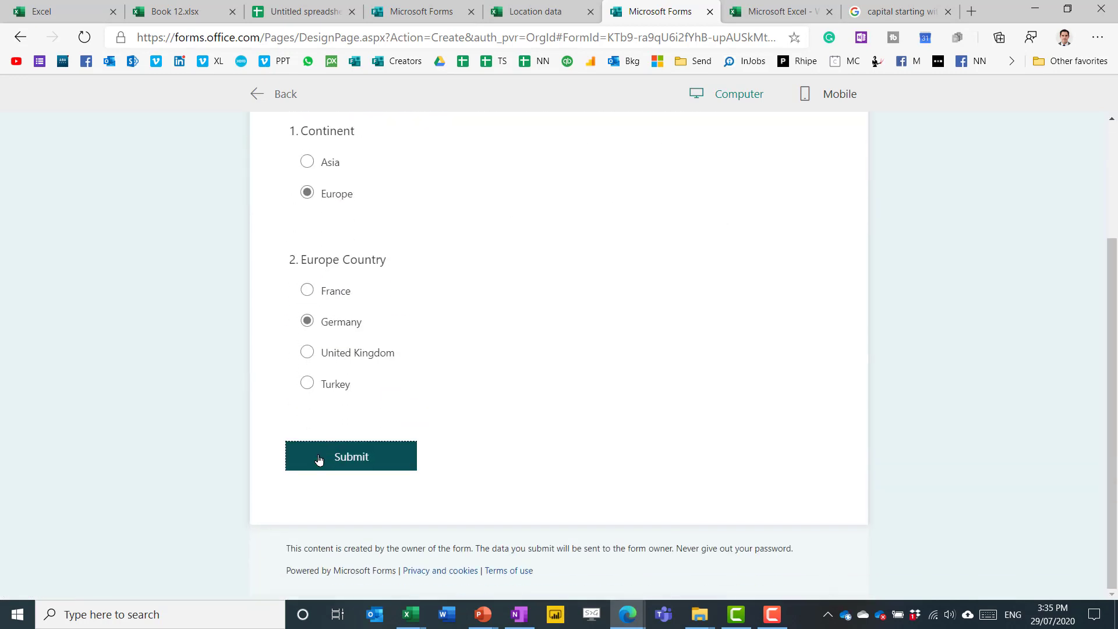
pyautogui.click(318, 460)
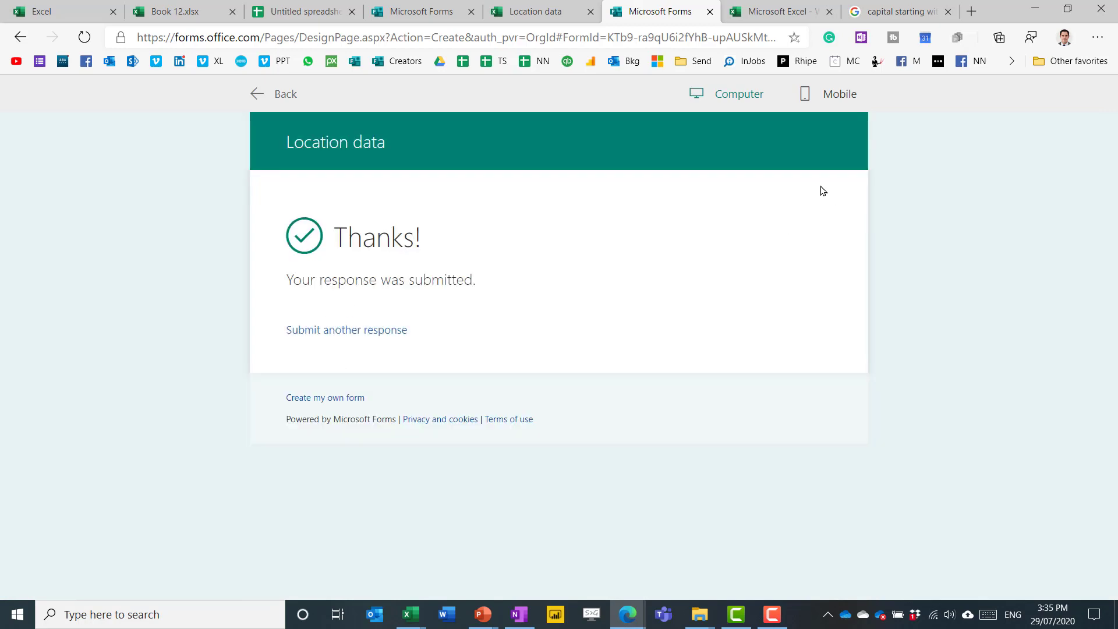
pyautogui.click(271, 95)
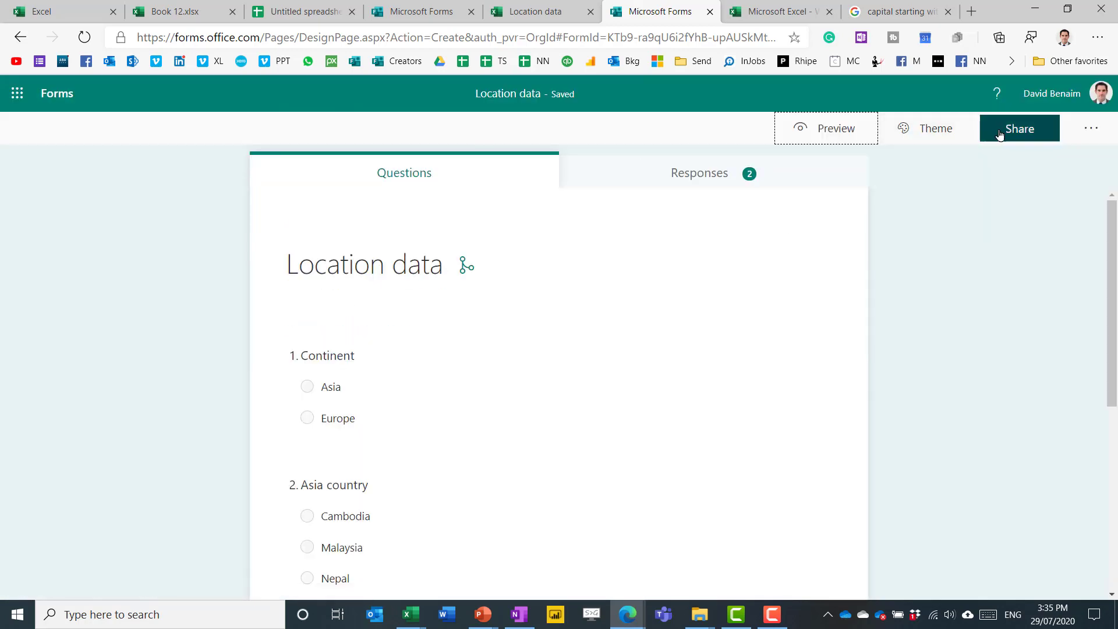
# - Set sharing to 'Anyone with the link can respond' and copy the form's response link
pyautogui.click(998, 131)
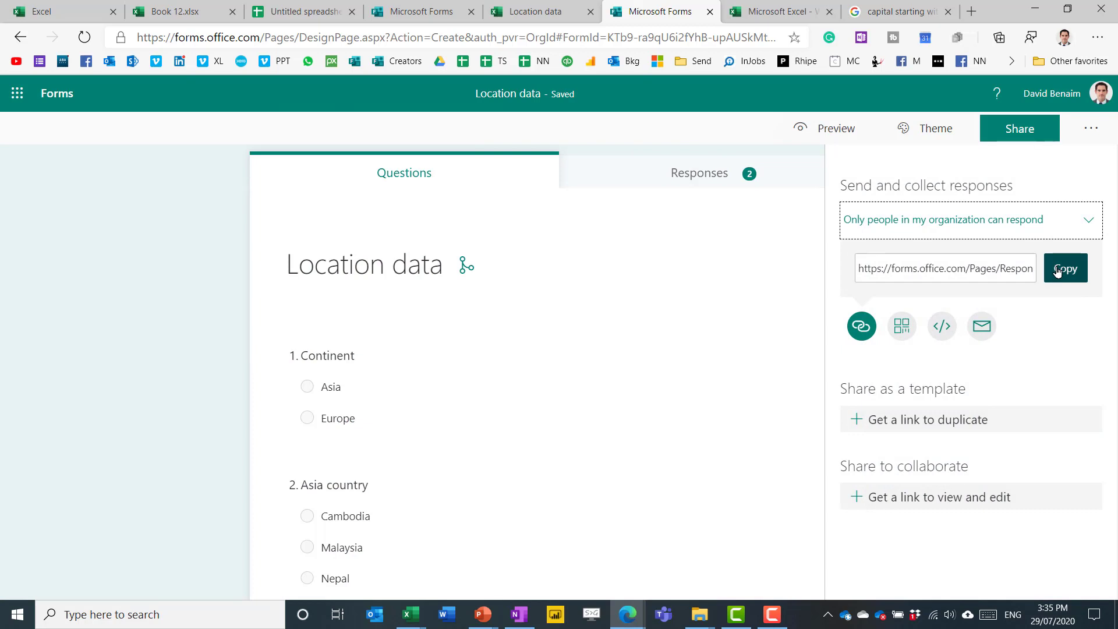
pyautogui.click(1039, 222)
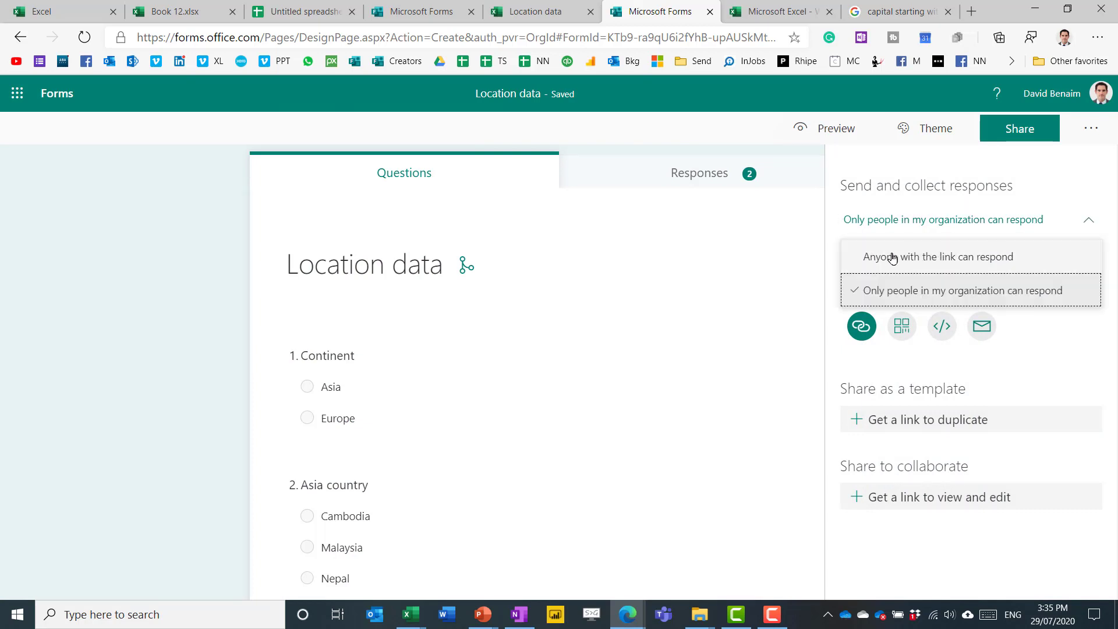
pyautogui.click(1037, 262)
pyautogui.click(1071, 269)
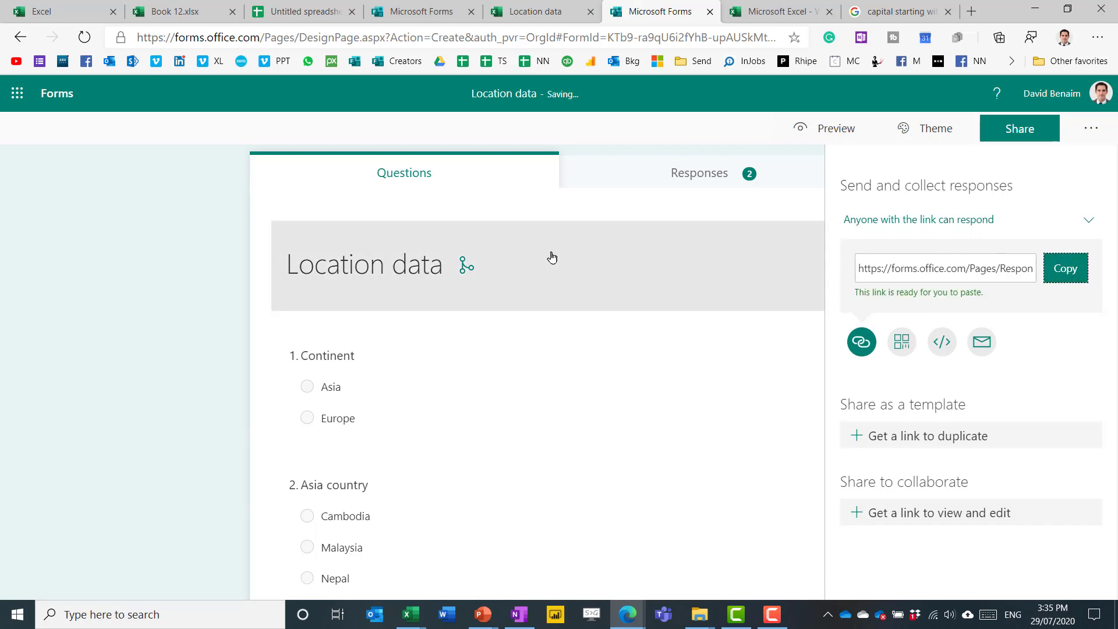
pyautogui.click(162, 270)
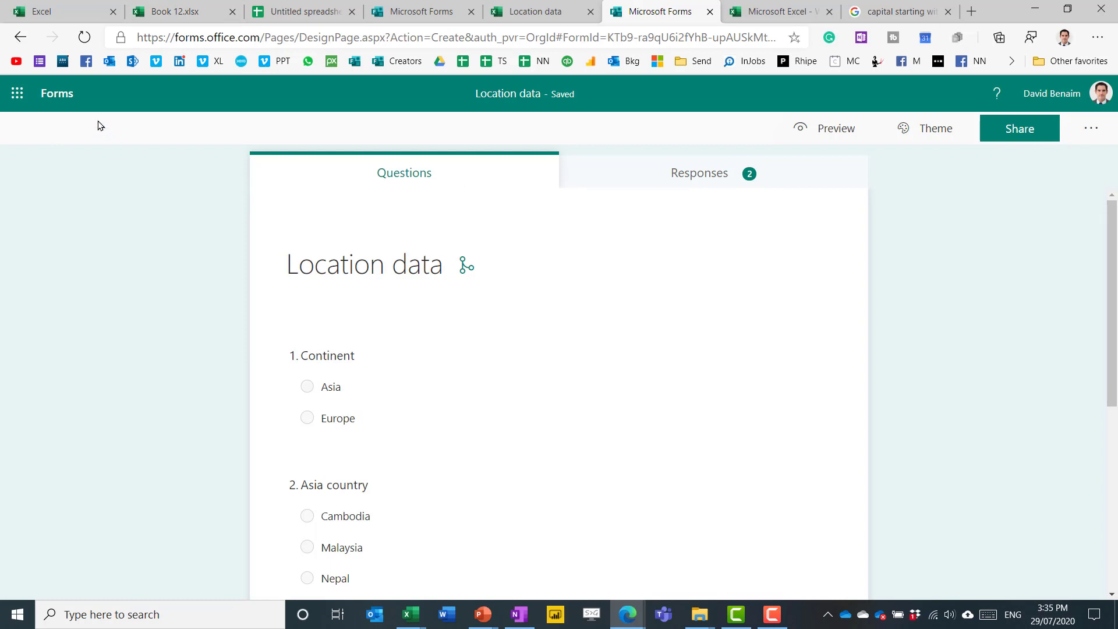
# - Open the Location data form's Responses summary and send its two submissions to Excel
pyautogui.click(17, 93)
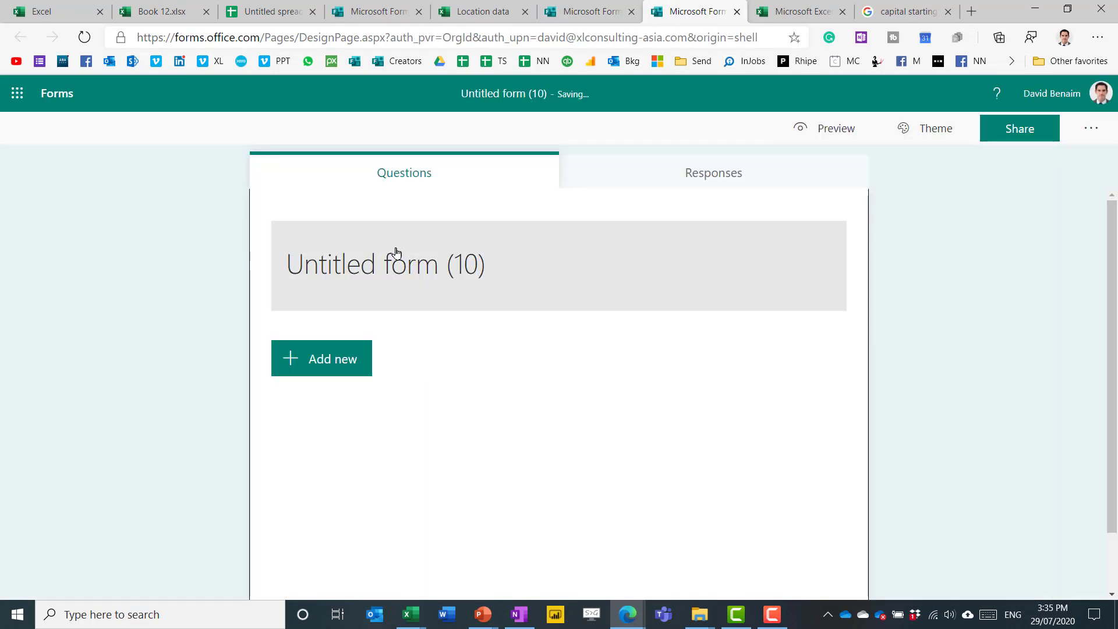
pyautogui.click(662, 175)
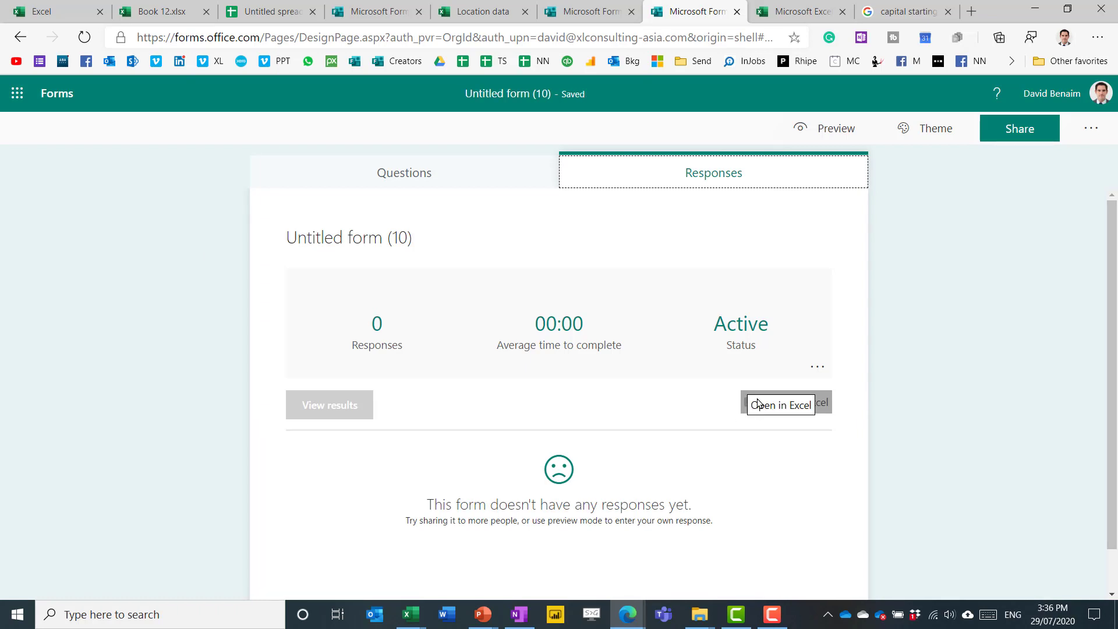
pyautogui.click(572, 16)
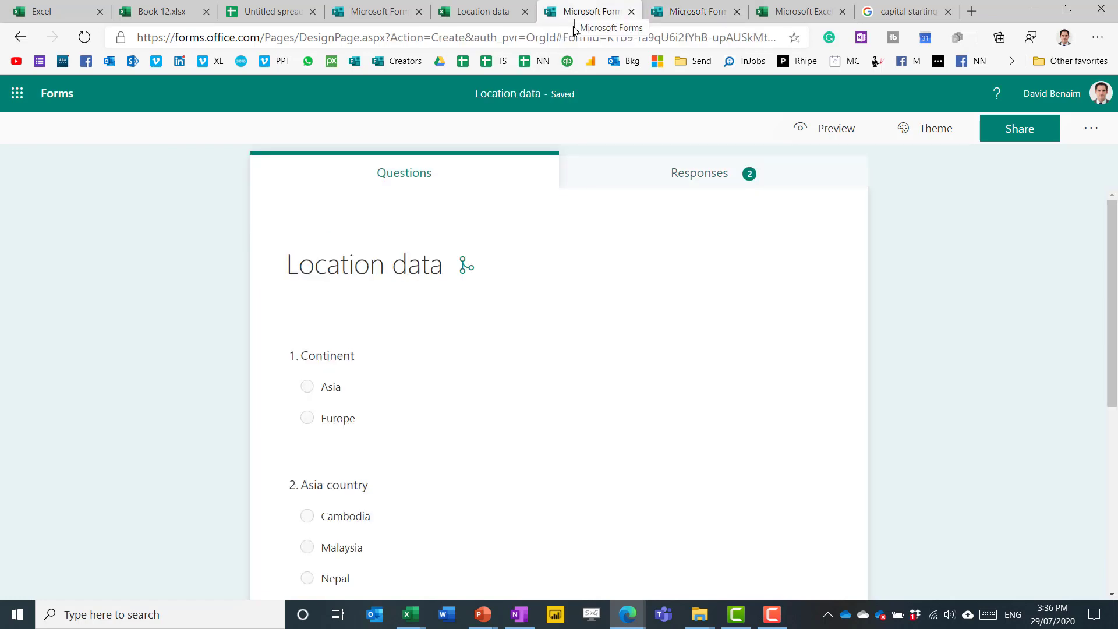
pyautogui.click(686, 177)
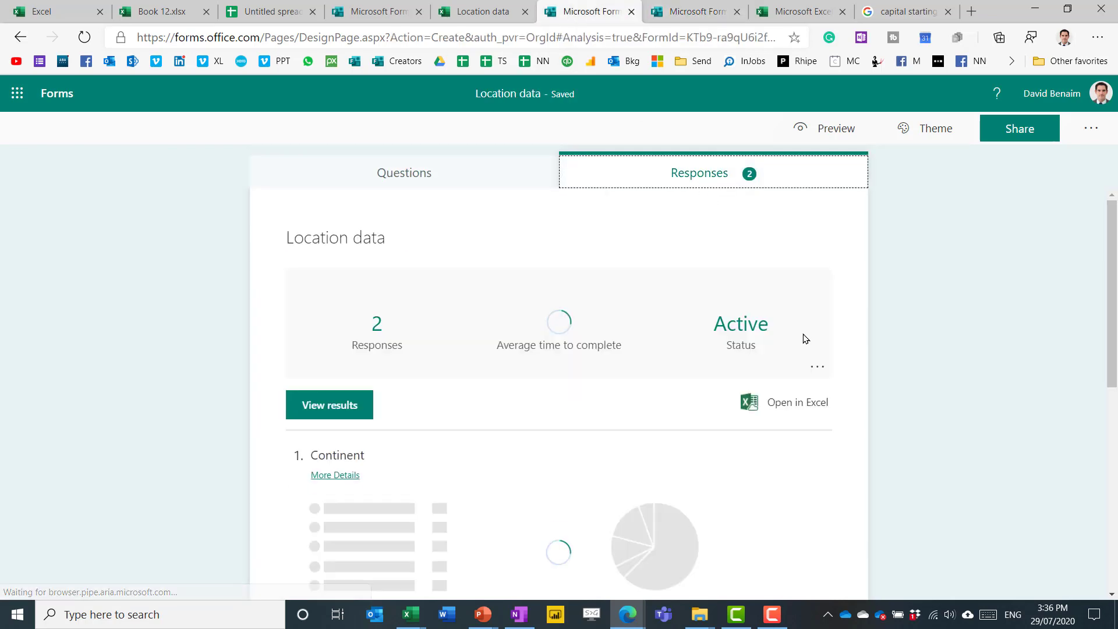
pyautogui.click(759, 414)
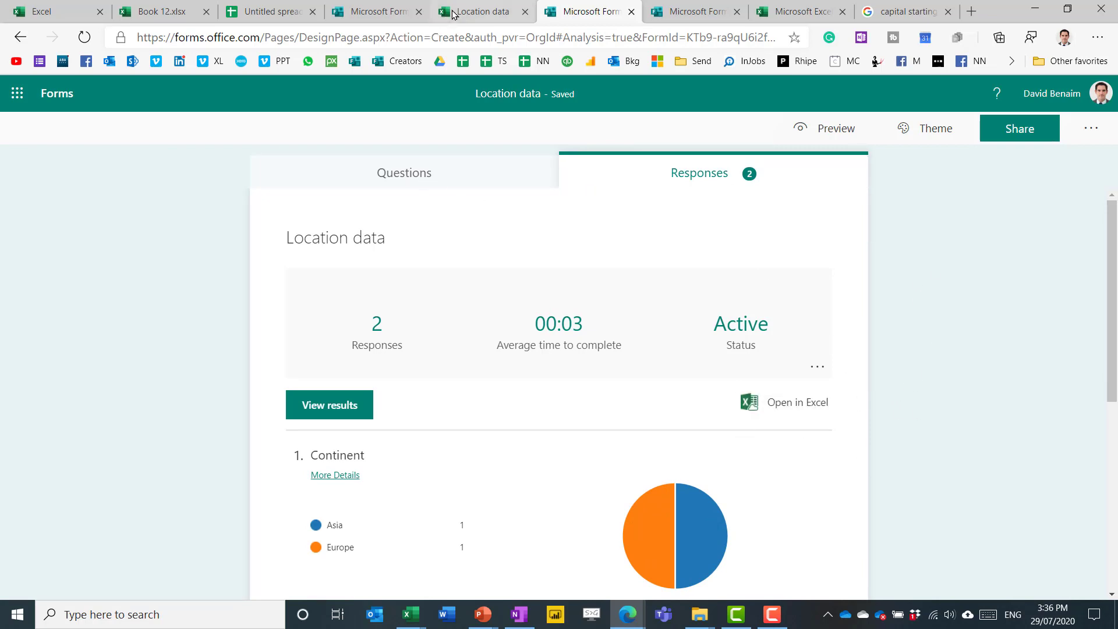
pyautogui.click(486, 6)
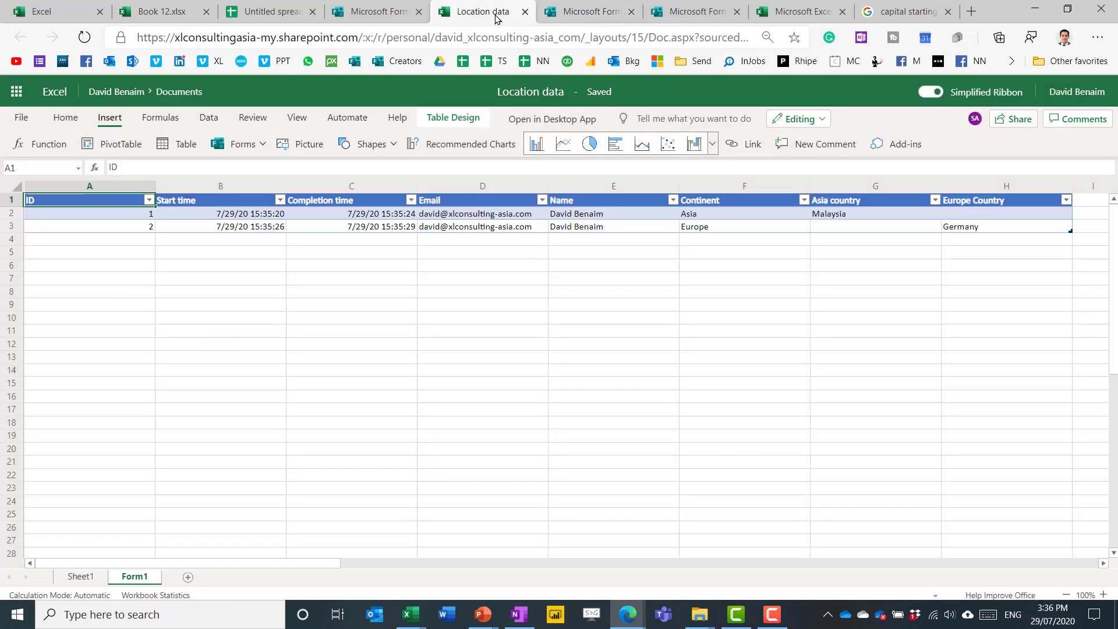
pyautogui.click(244, 214)
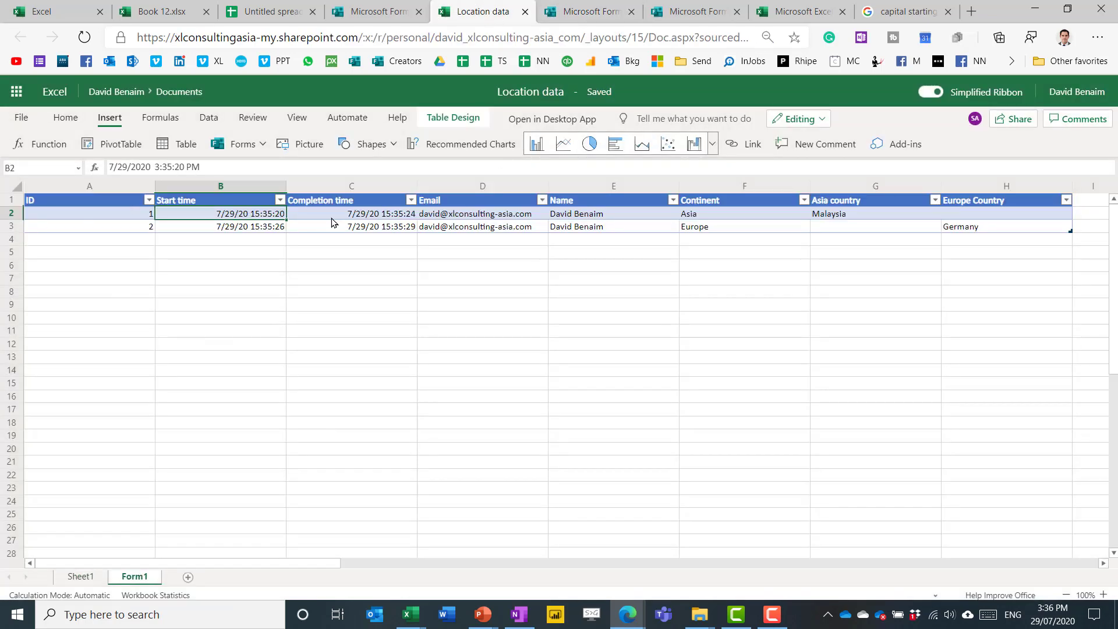
pyautogui.click(364, 216)
pyautogui.click(489, 216)
pyautogui.click(613, 217)
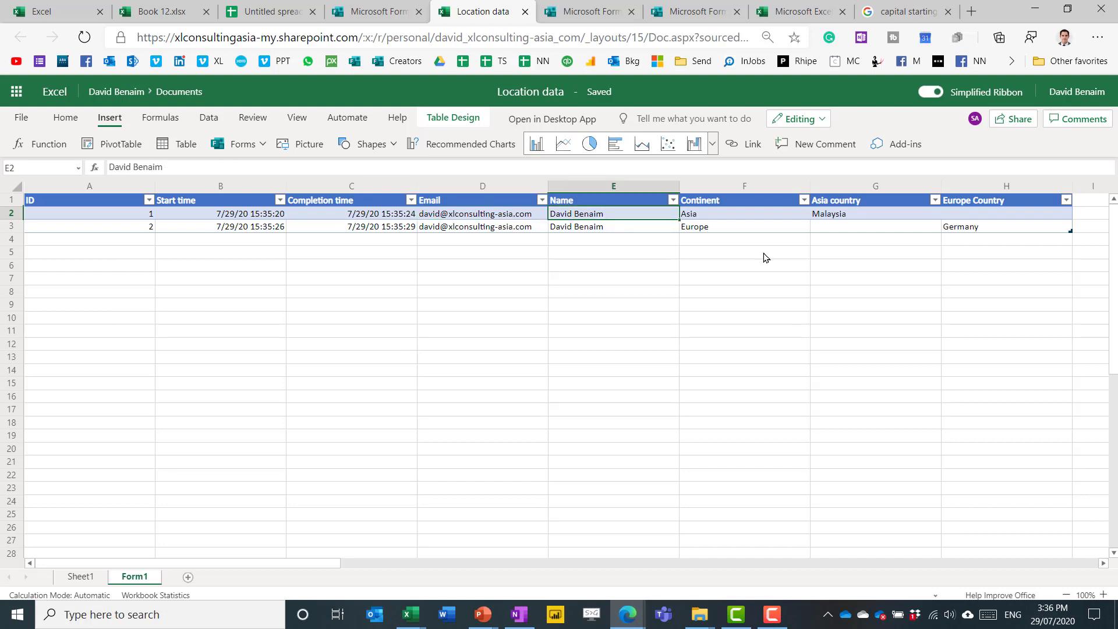
pyautogui.press('Right')
pyautogui.press('Right')
pyautogui.press('Right')
pyautogui.press('Right')
pyautogui.press('Right')
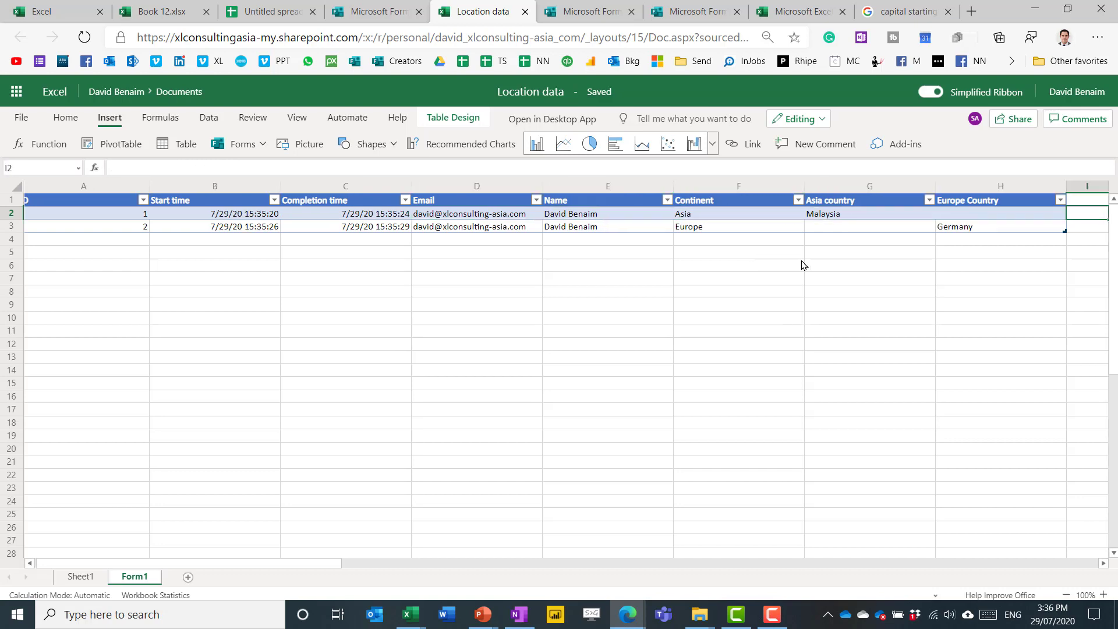
pyautogui.press('Right')
pyautogui.press('Right')
pyautogui.press('Right')
pyautogui.press('Right')
pyautogui.press('Left')
pyautogui.press('Left')
pyautogui.press('Left')
pyautogui.press('Left')
pyautogui.press('Left')
pyautogui.press('Up')
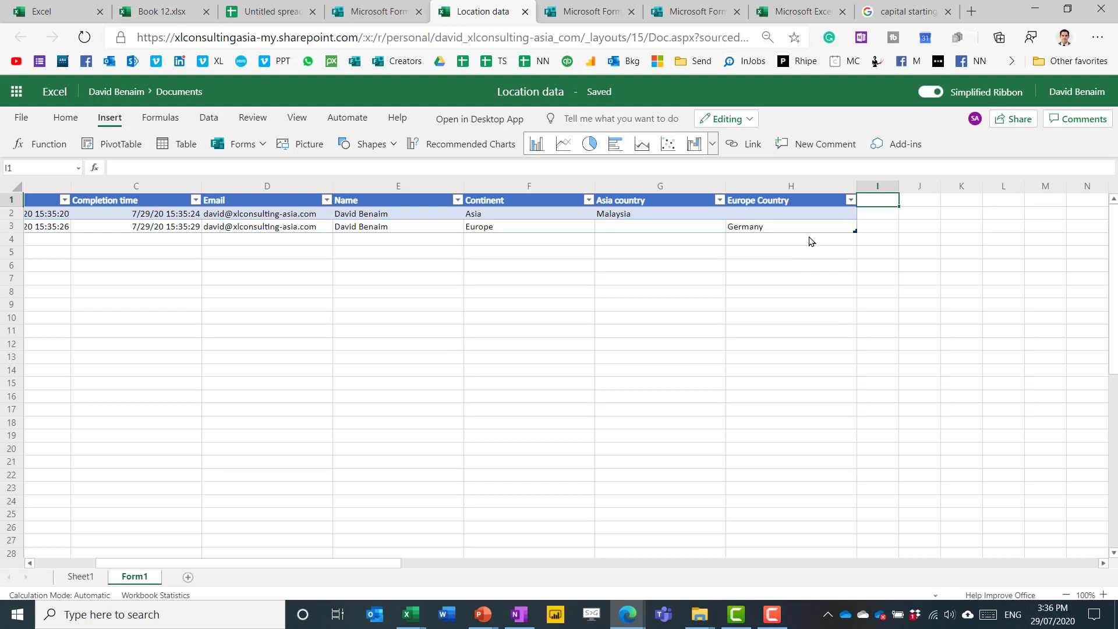
pyautogui.click(522, 219)
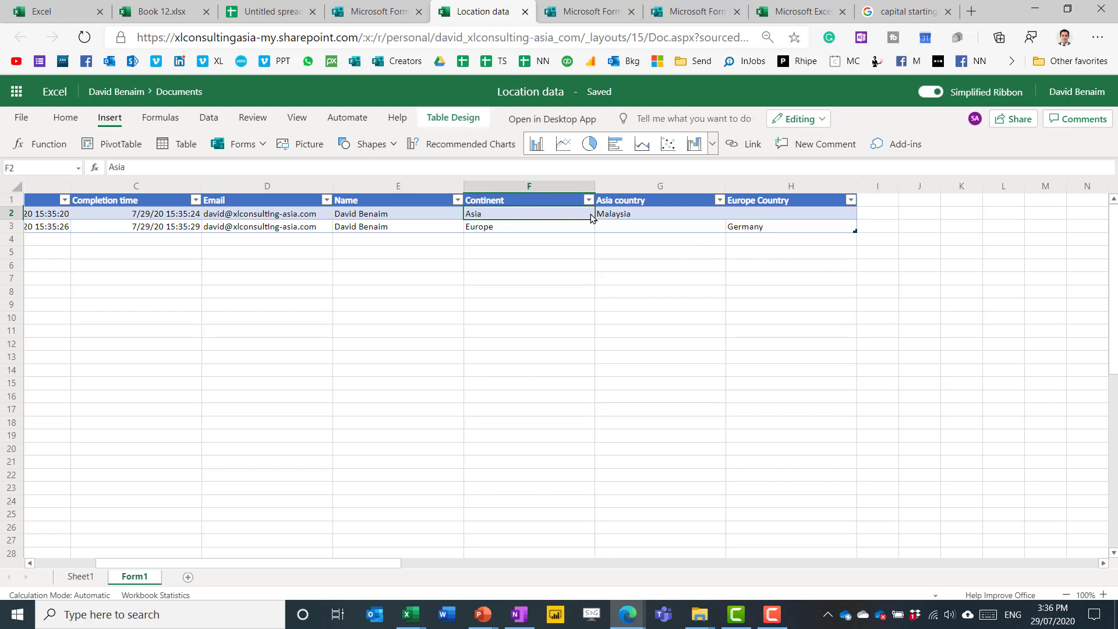
pyautogui.click(865, 203)
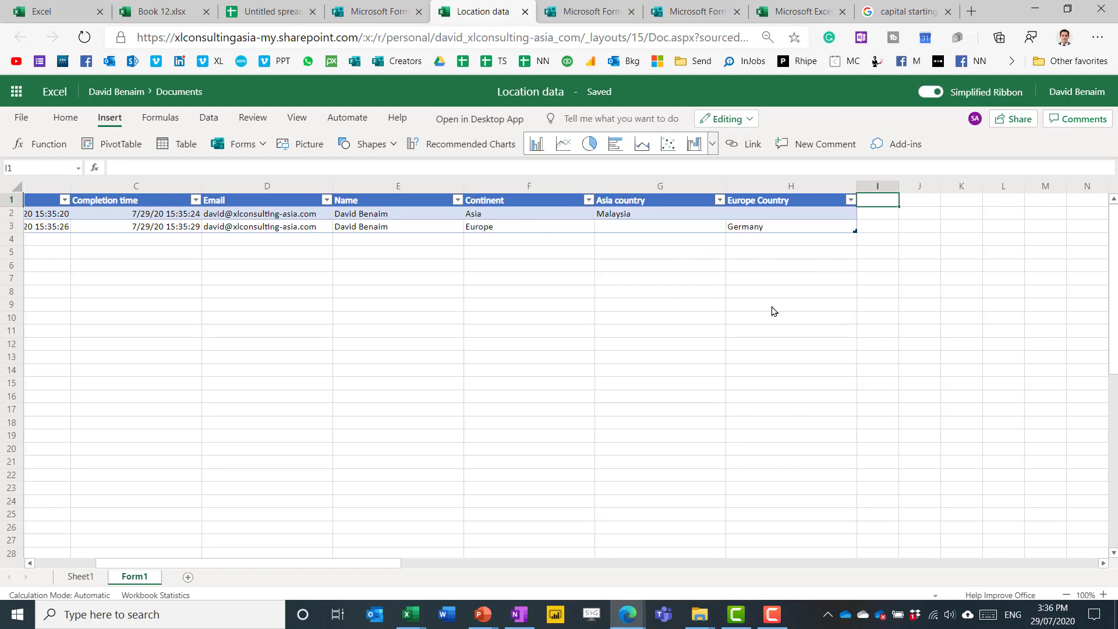
# - Add a Country header in I1 with formula =G2&H2, filling down to show Malaysia and Germany
pyautogui.write('Country')
pyautogui.press('Return')
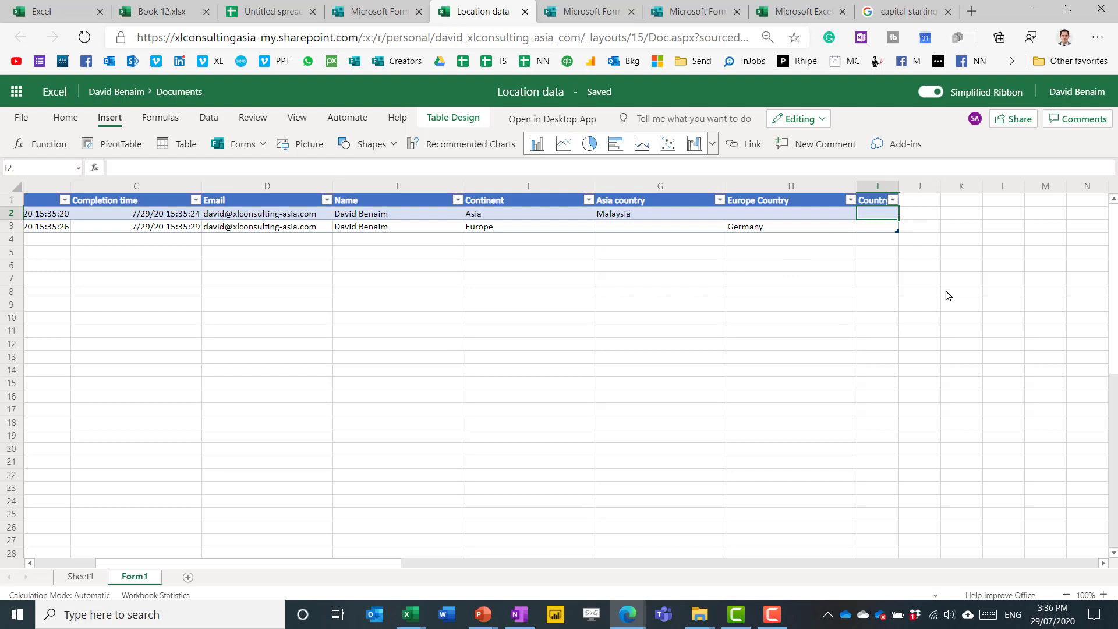
pyautogui.write('=')
pyautogui.click(703, 217)
pyautogui.write('&')
pyautogui.click(757, 213)
pyautogui.hotkey('ctrl', 'Return')
pyautogui.click(882, 227)
pyautogui.click(883, 240)
pyautogui.click(882, 227)
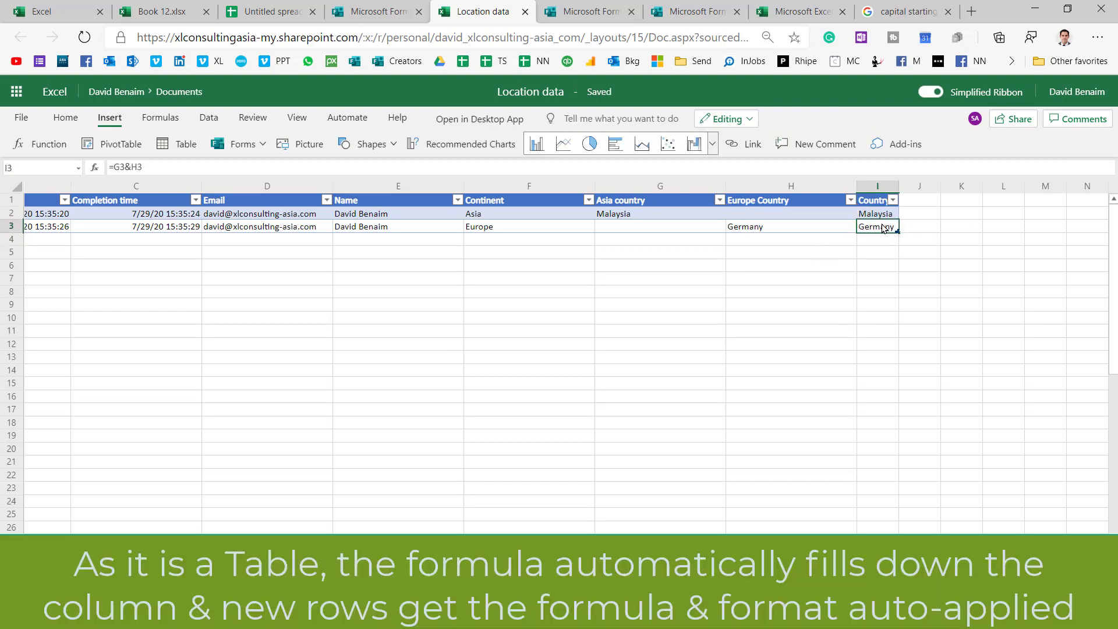
pyautogui.click(591, 13)
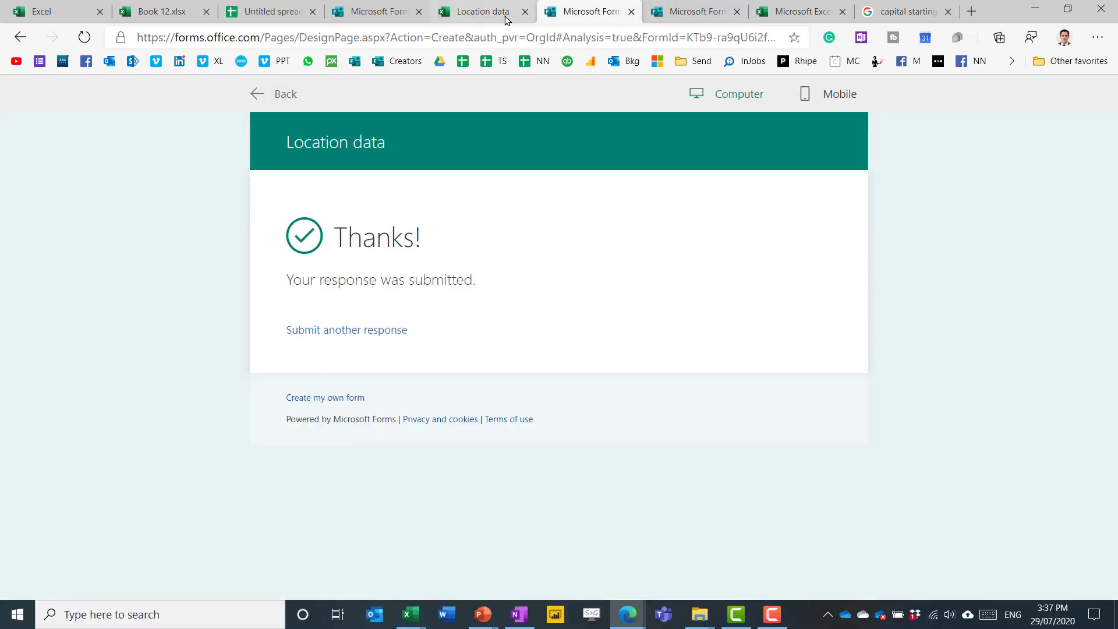
# - Check the new Malaysia and Turkey rows' Country formulas and widen column I
pyautogui.click(504, 21)
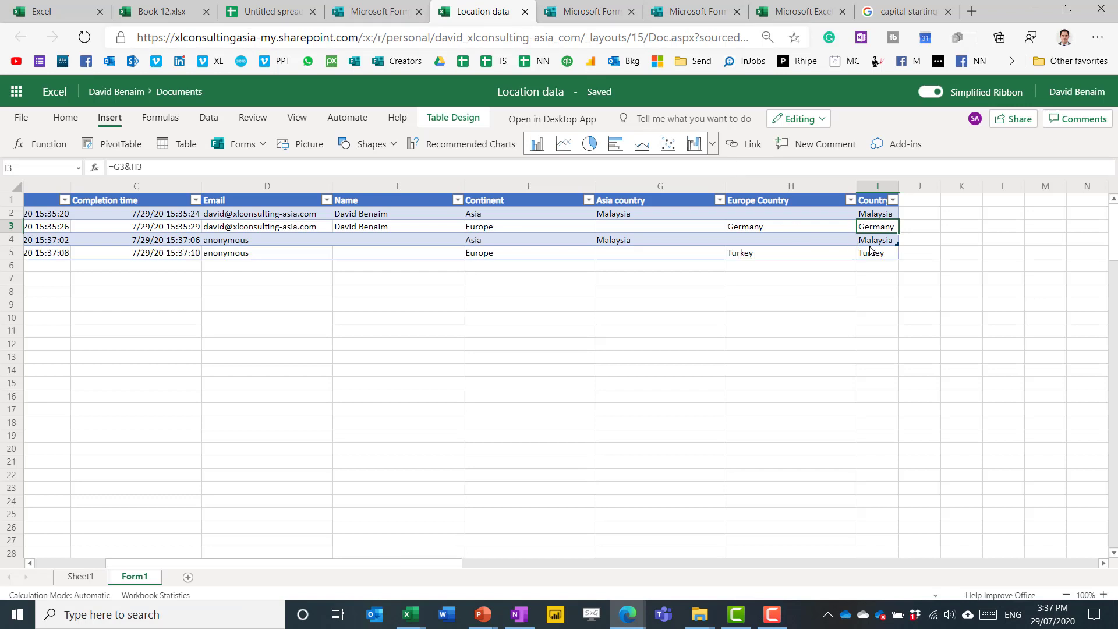
pyautogui.click(875, 242)
pyautogui.click(879, 255)
pyautogui.click(880, 243)
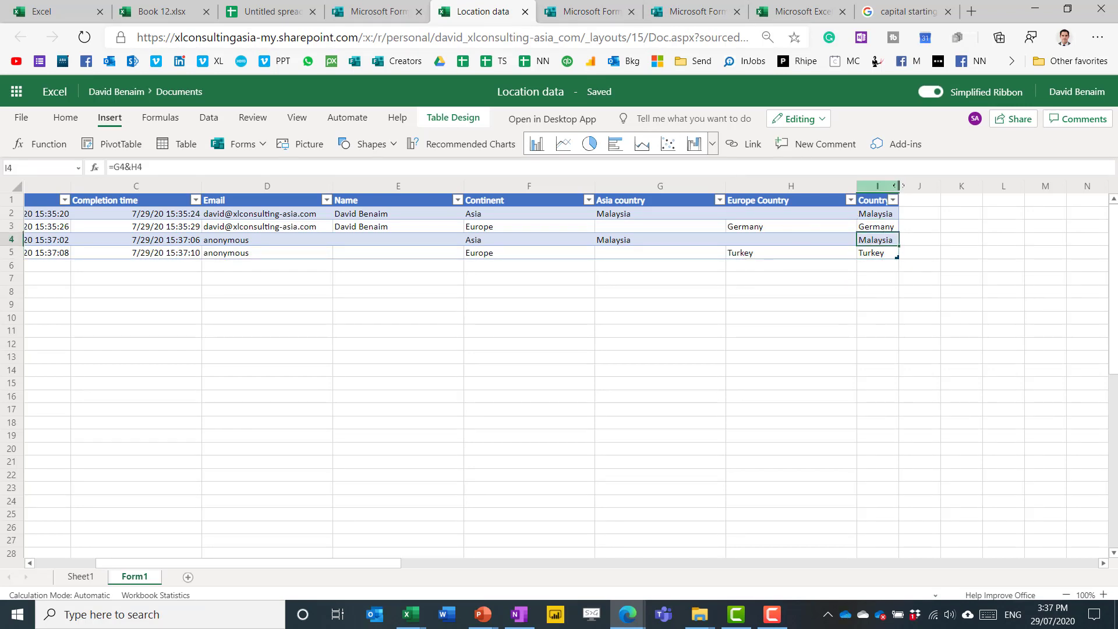
pyautogui.moveTo(899, 186); pyautogui.dragTo(912, 192)
pyautogui.click(884, 214)
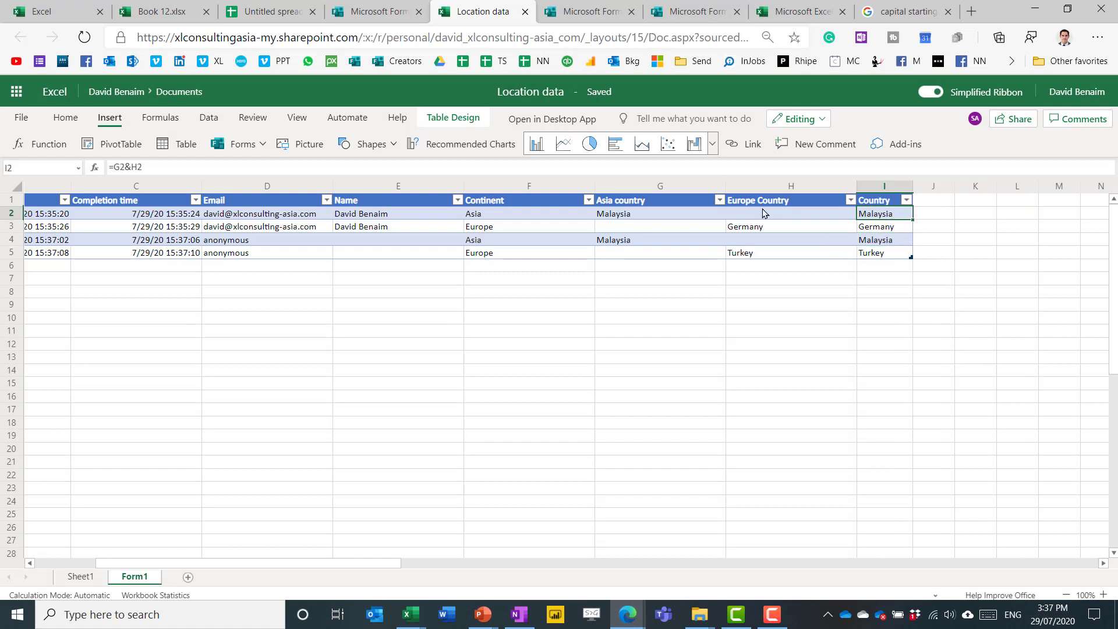